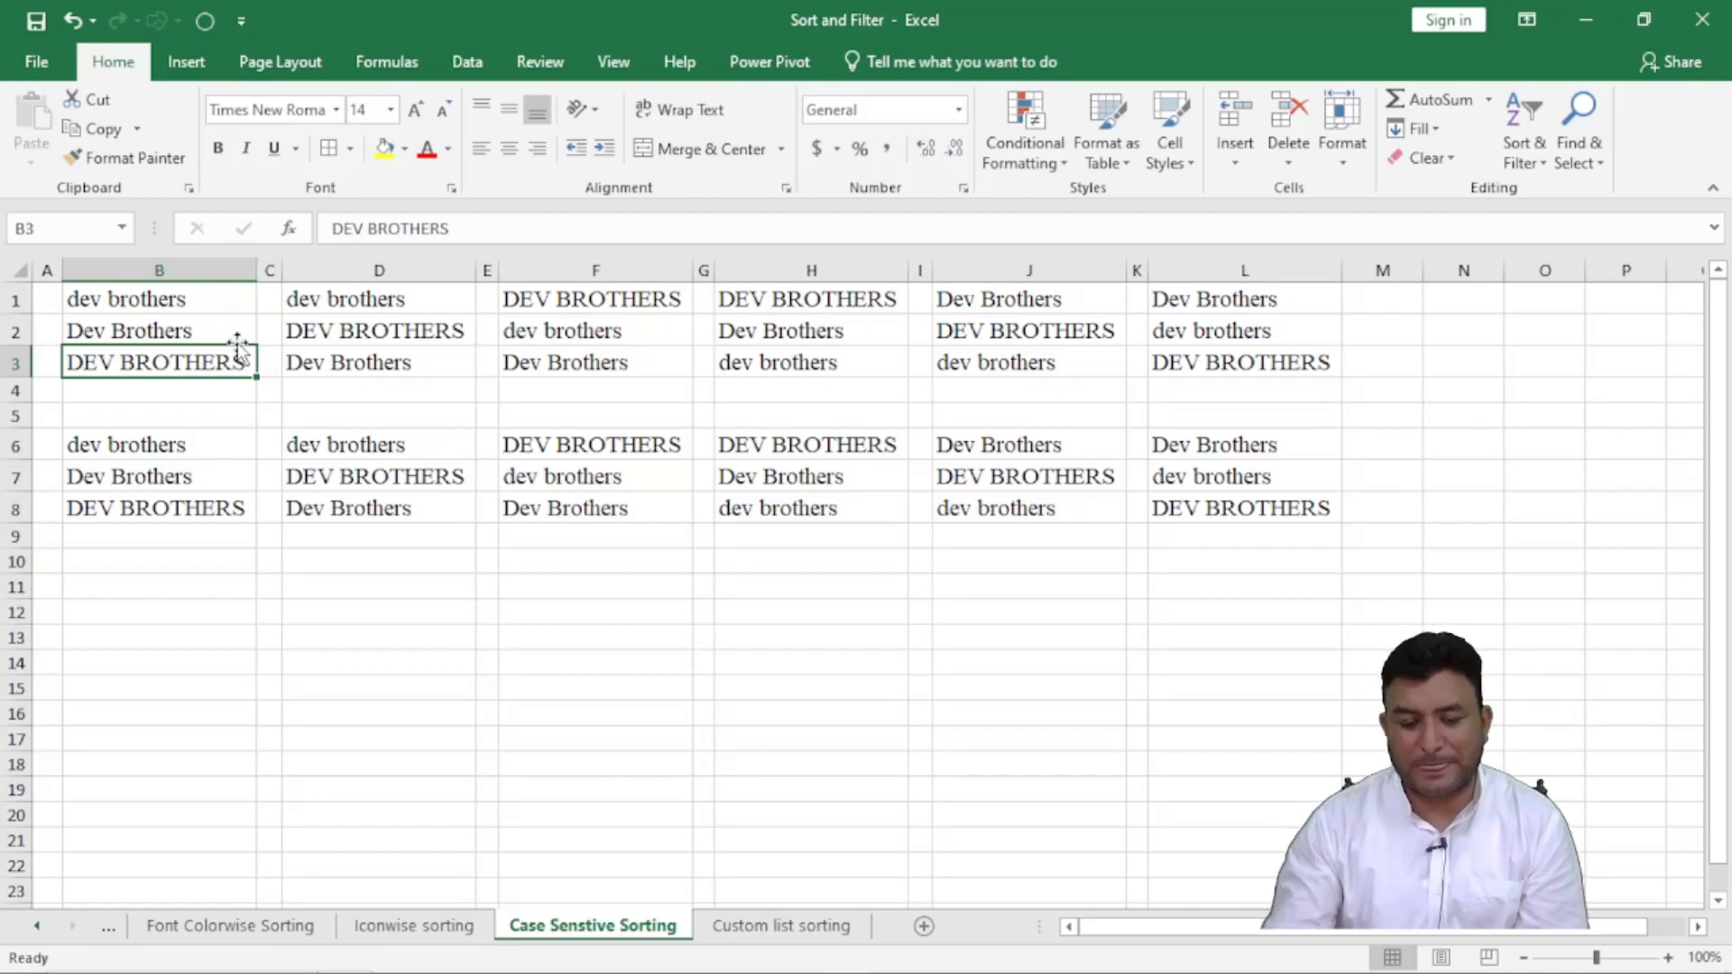
- Examine how upper, lower and proper case text is ordered in the lists in rows 1 to 3
left_click(153, 300)
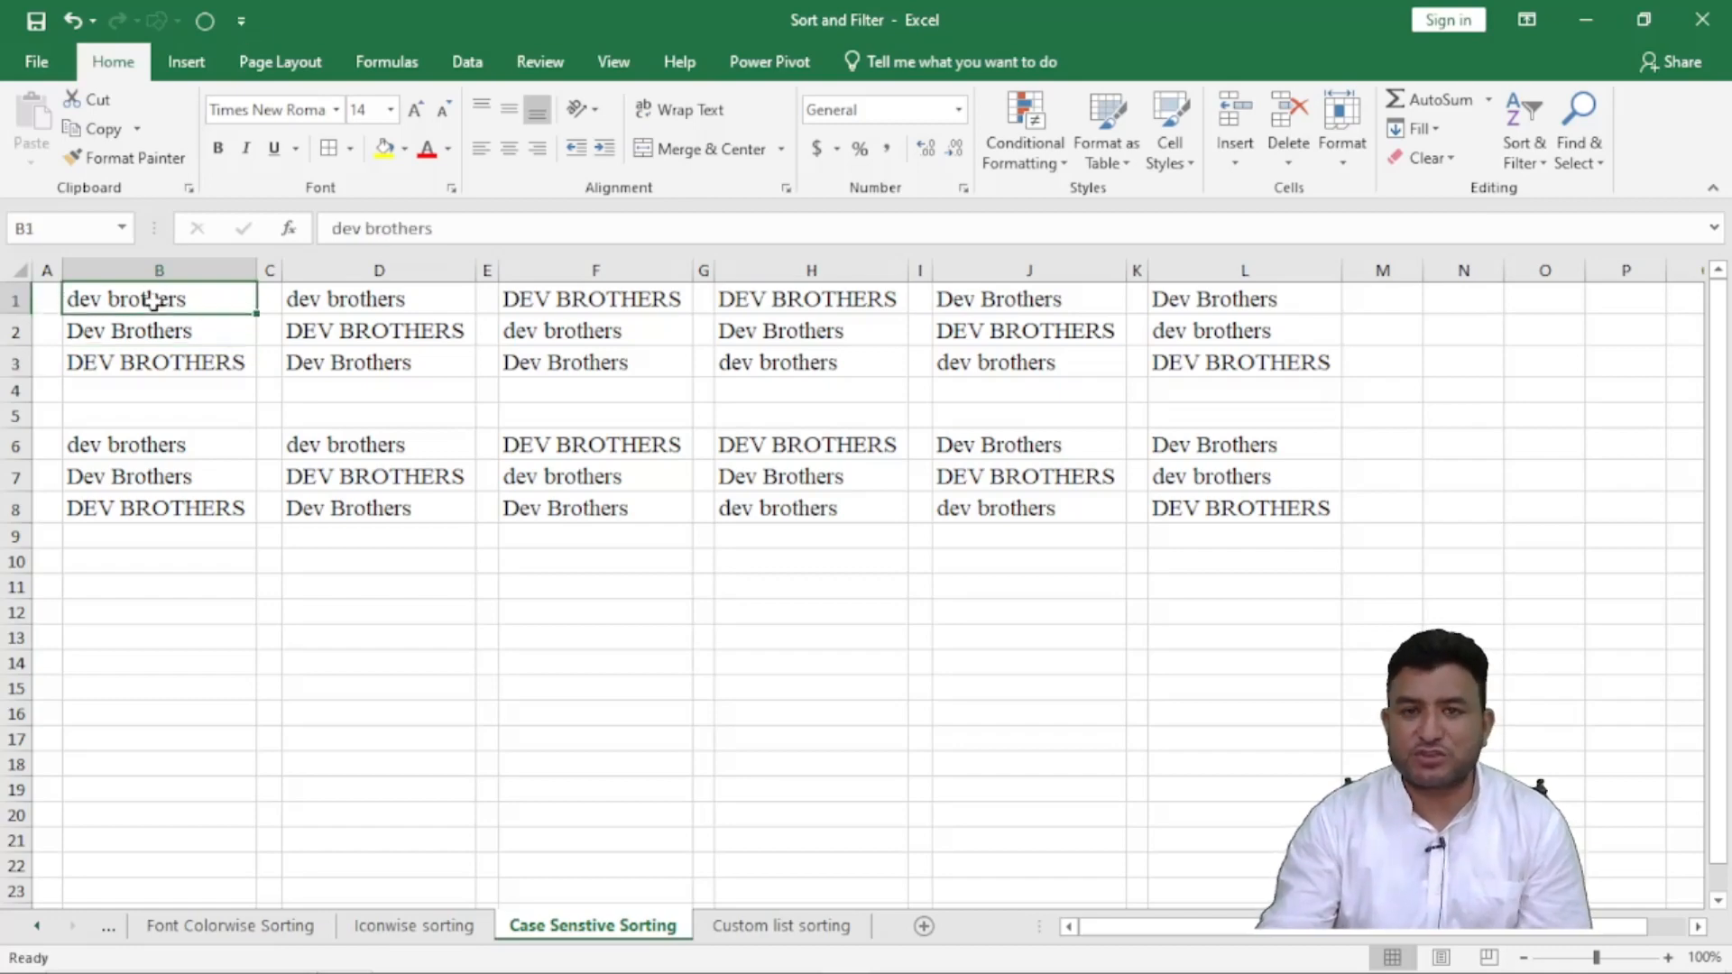
left_click(170, 333)
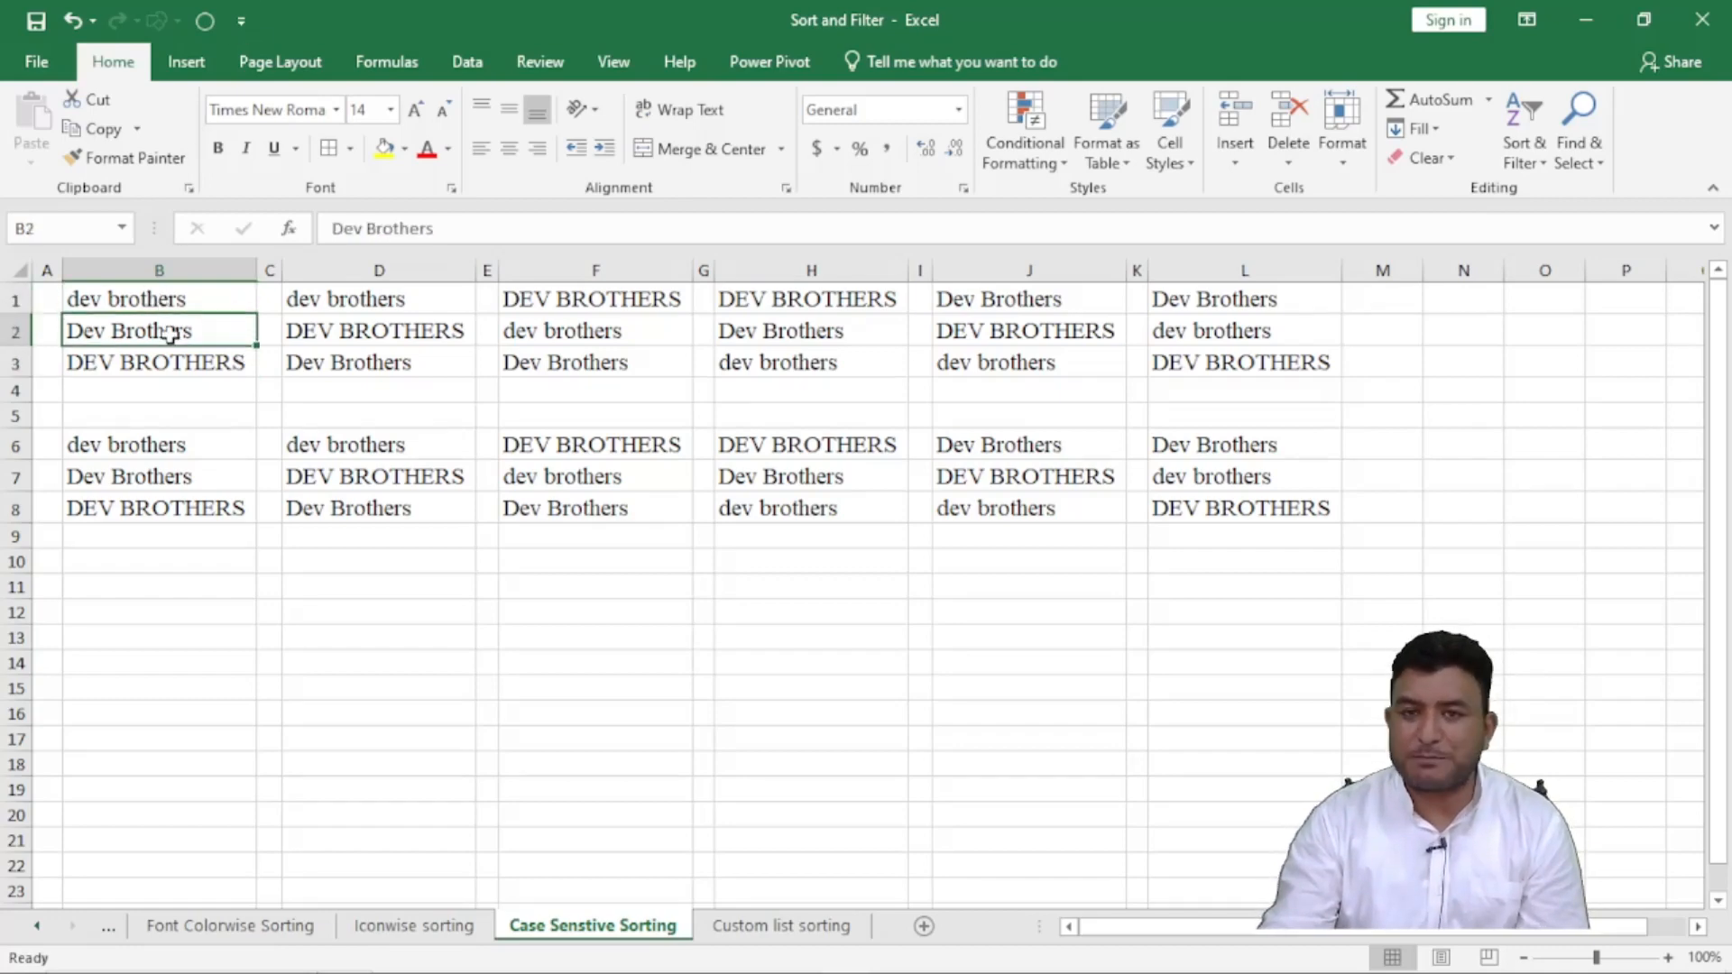
left_click(174, 358)
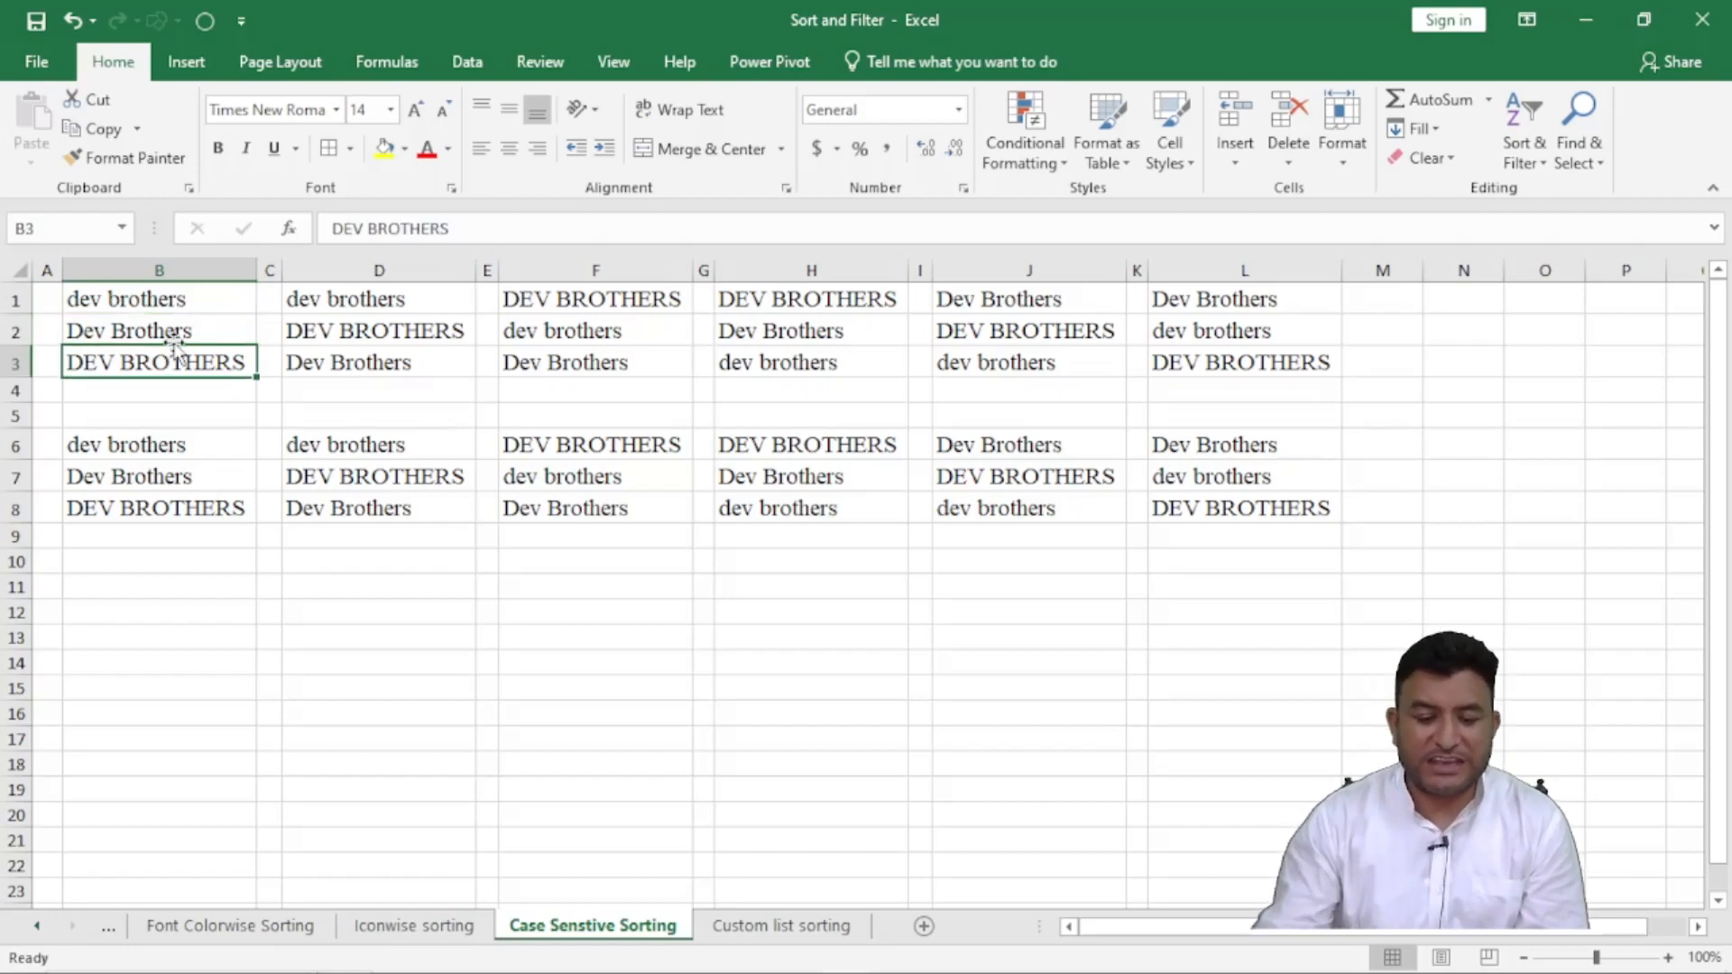
left_click(632, 332)
left_click(806, 327)
left_click(995, 330)
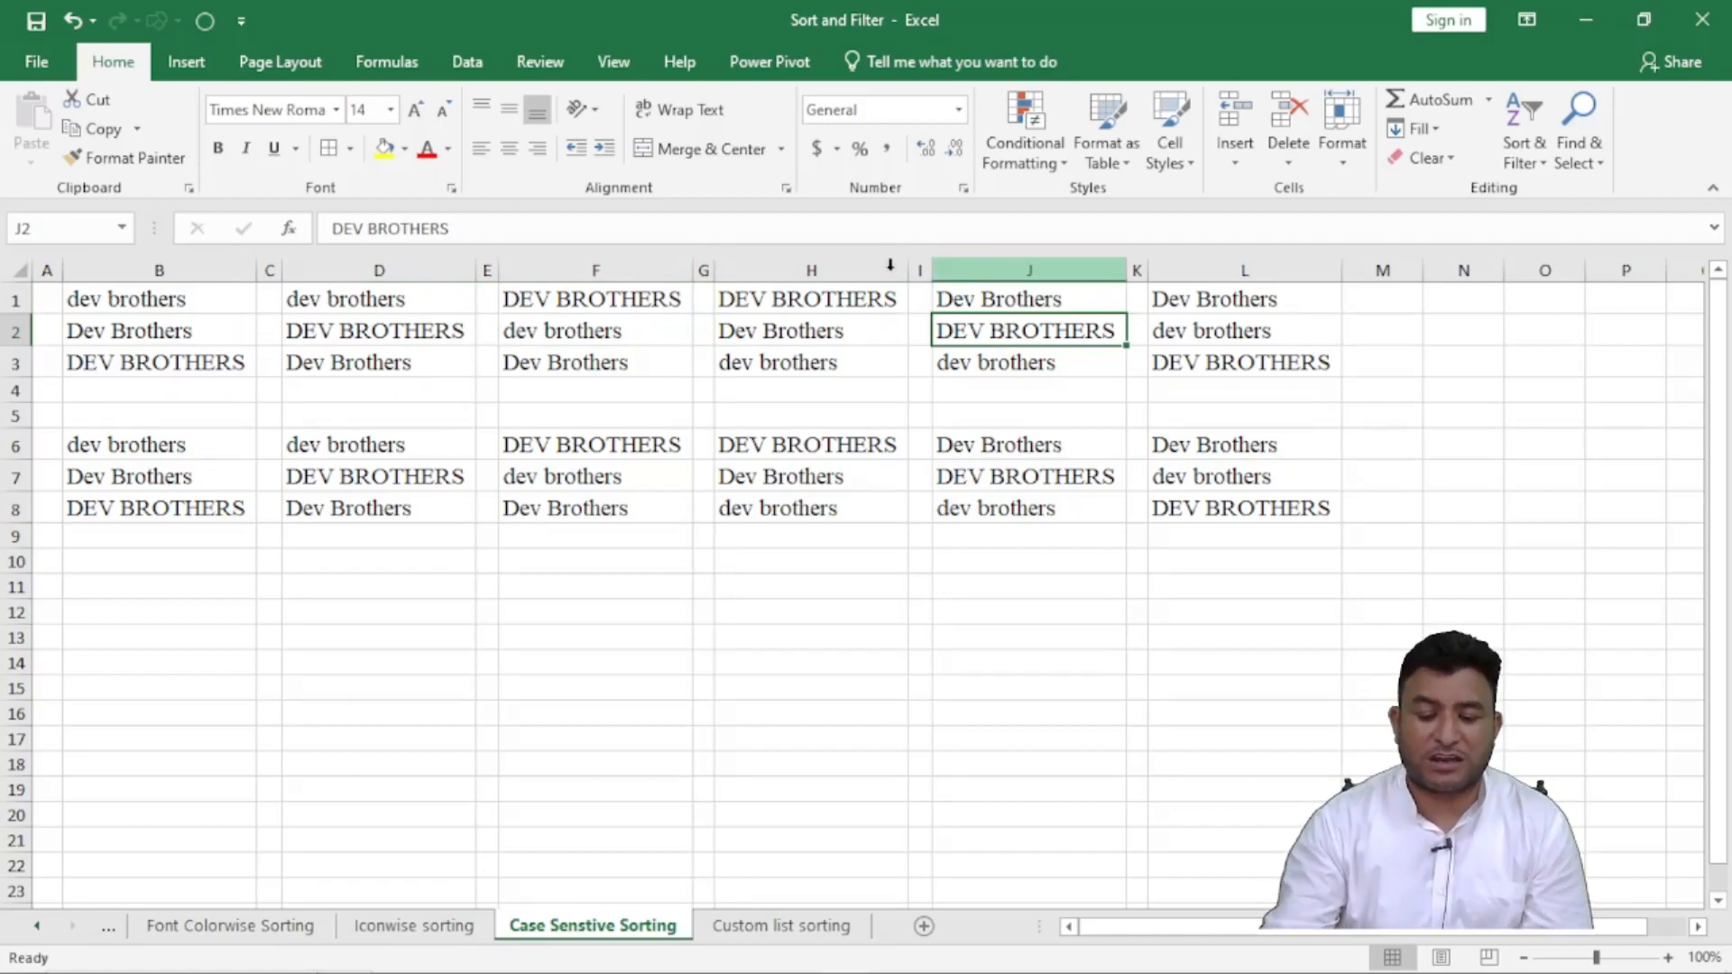
left_click(767, 307)
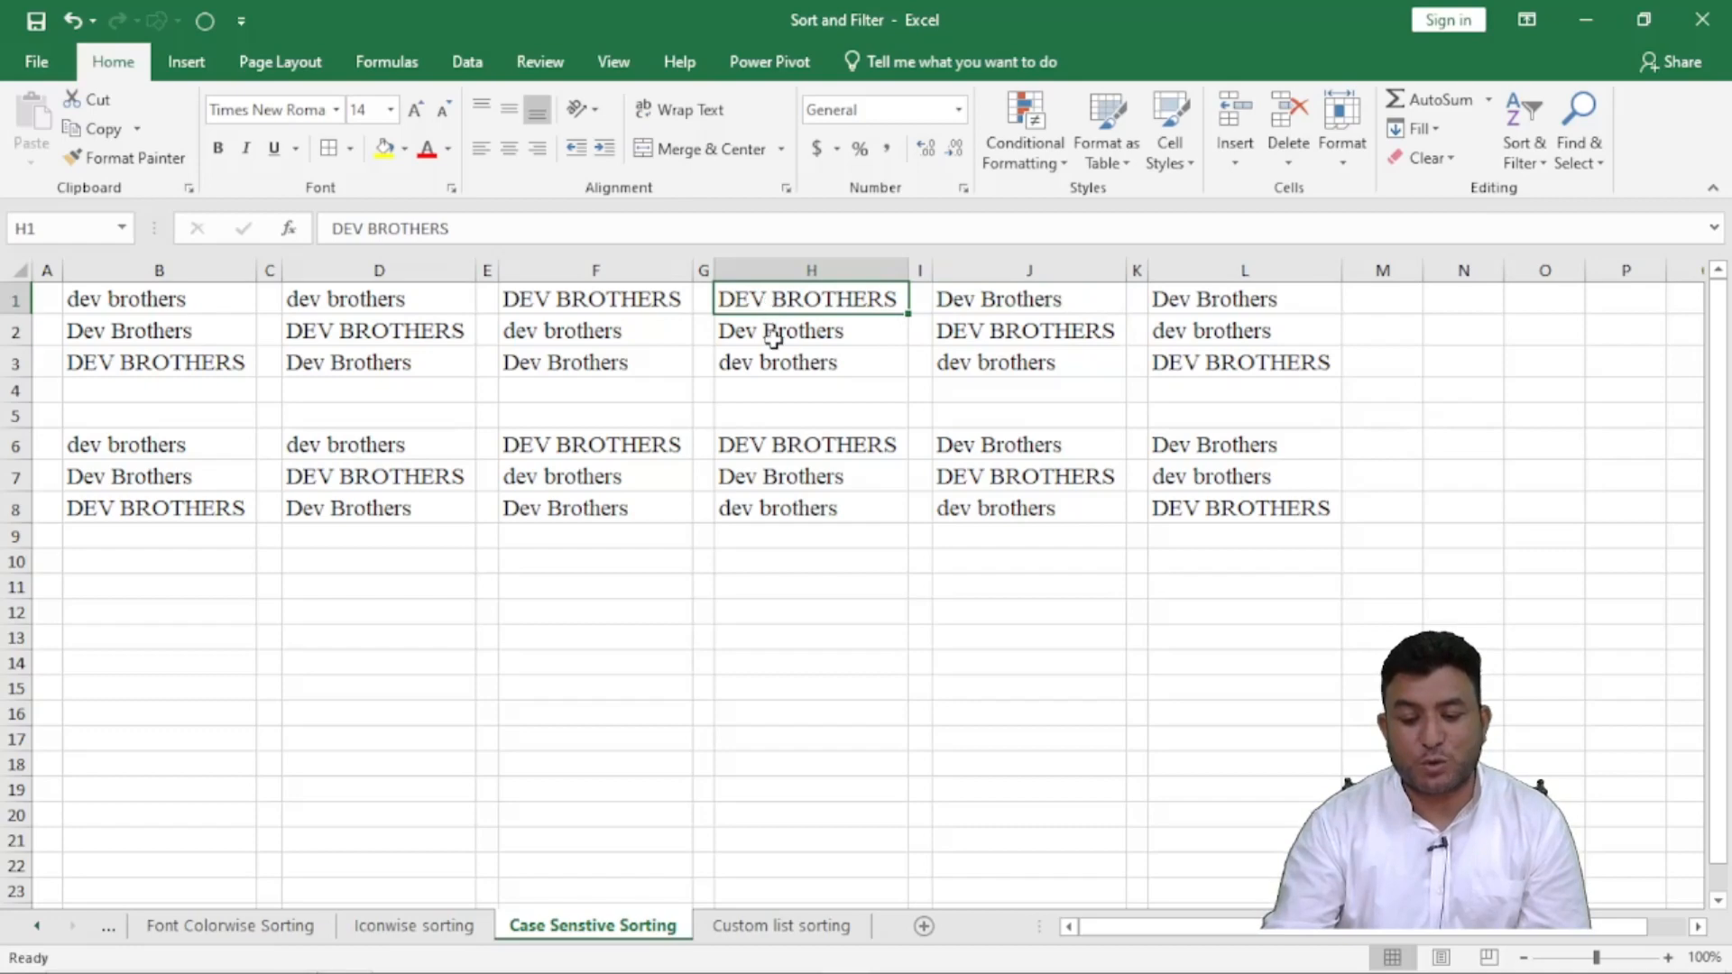
left_click(773, 332)
left_click(776, 300)
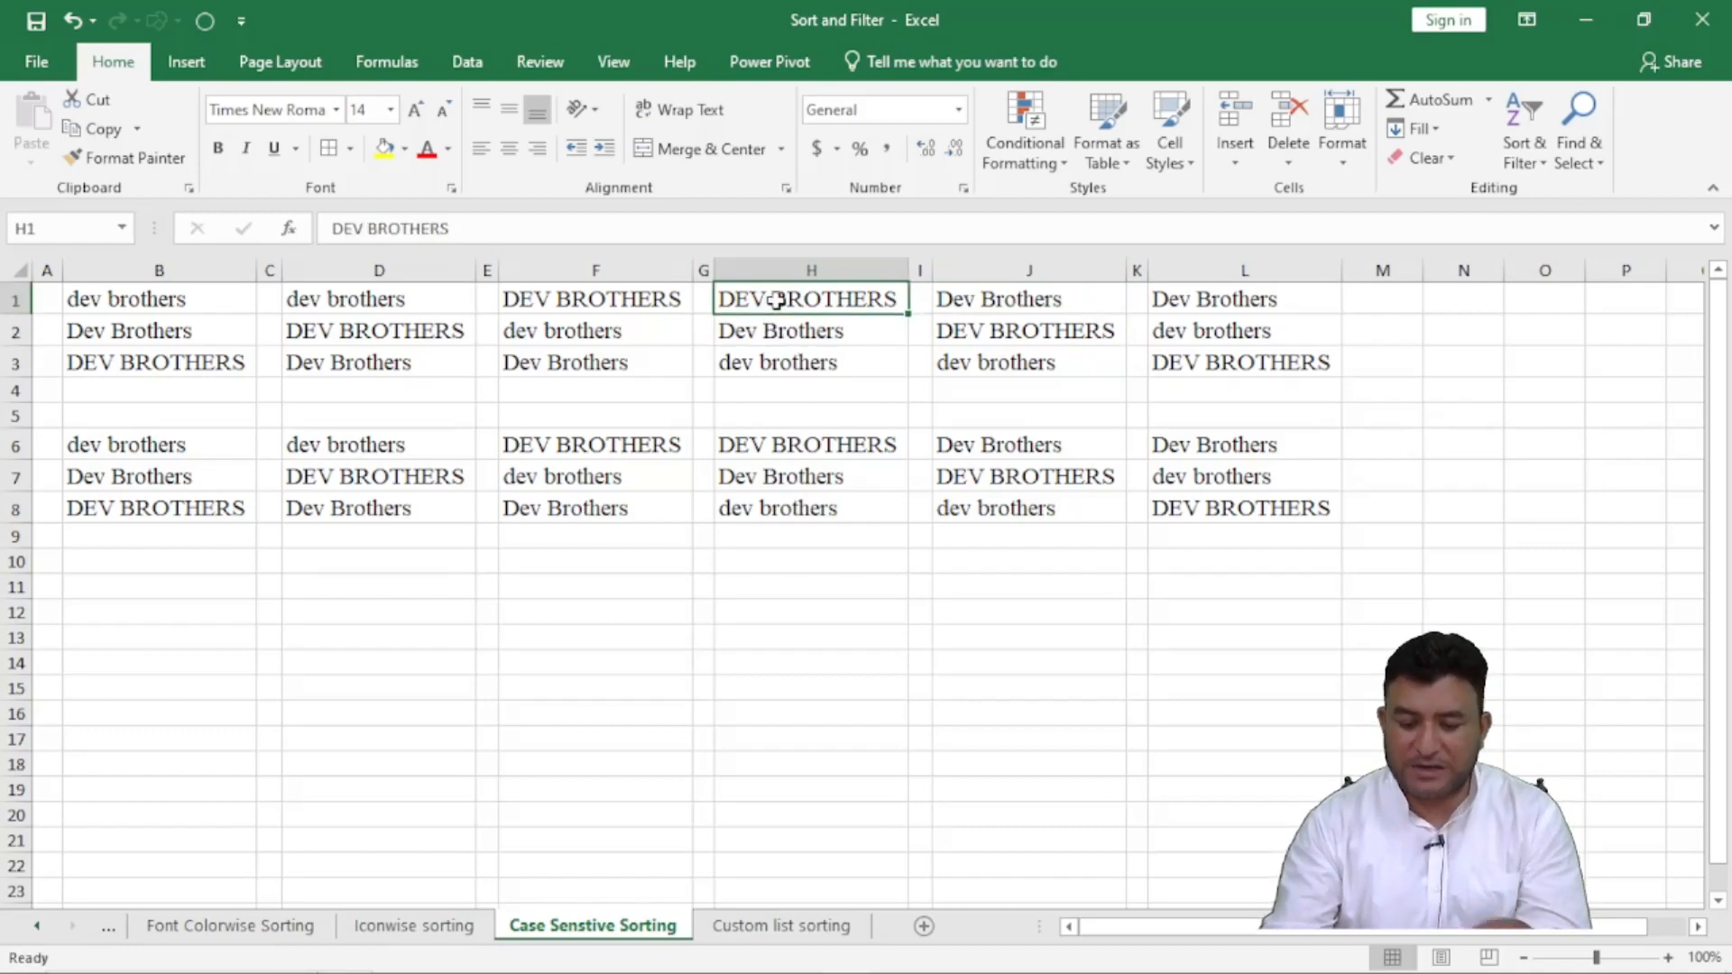
left_click(780, 334)
left_click(773, 361)
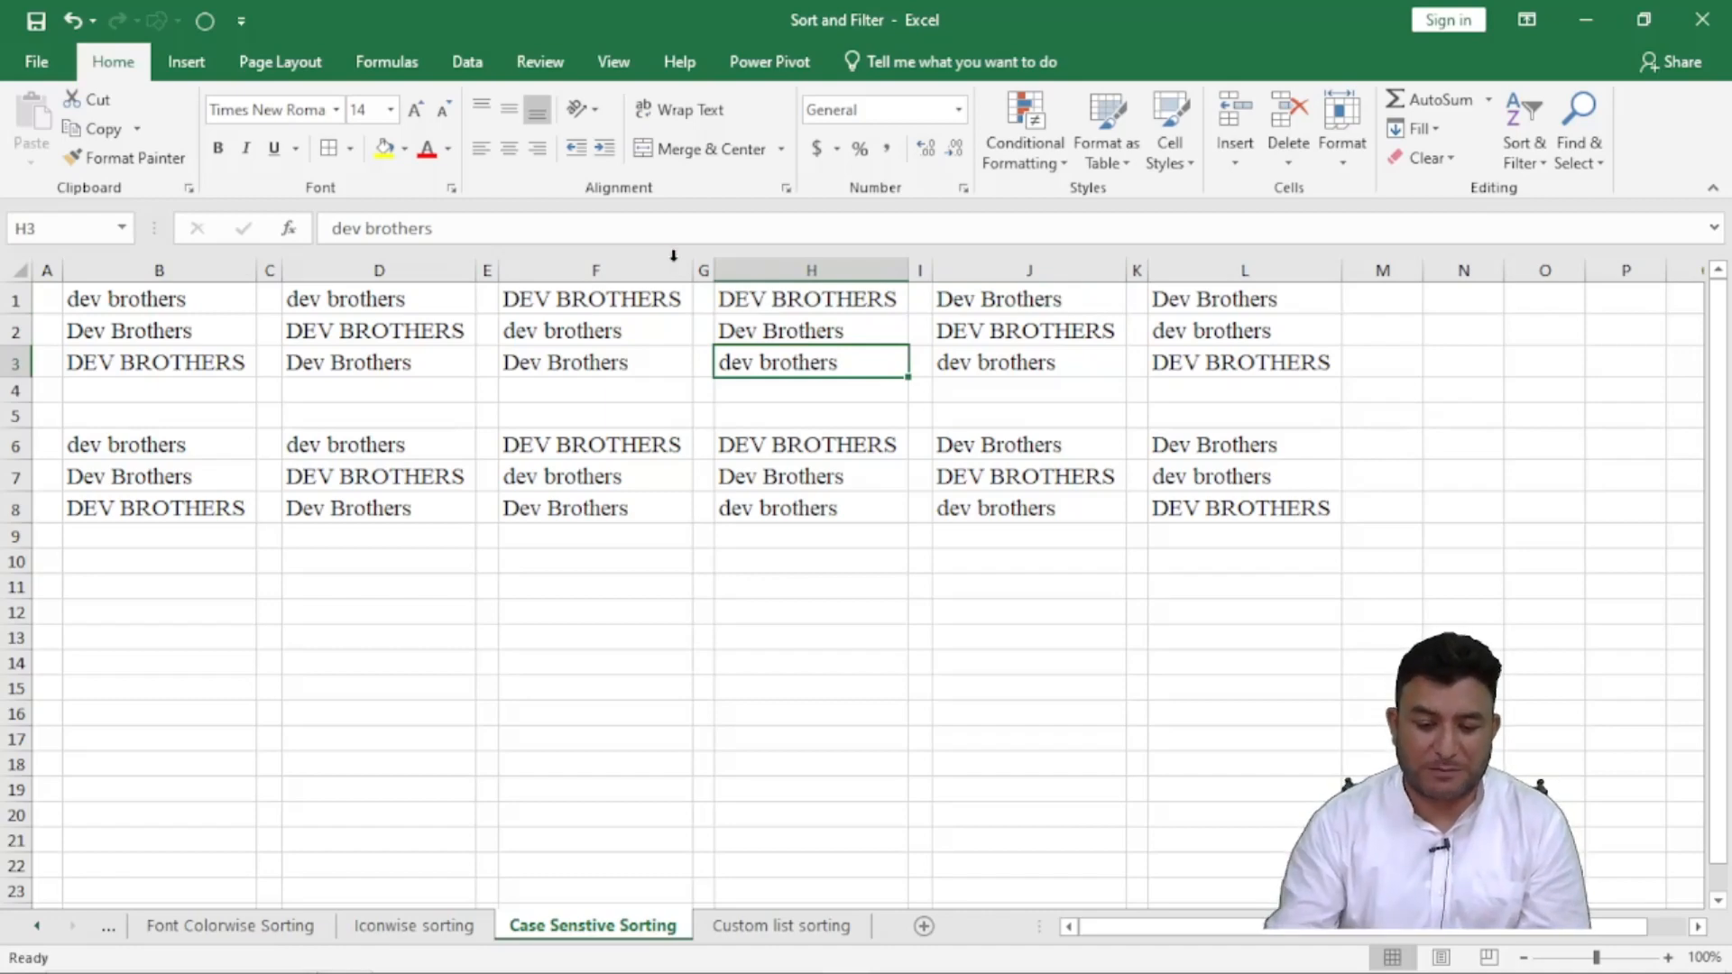
- Try a standard A to Z sort on the lists in B1:B3 and D1:D3
left_click(114, 323)
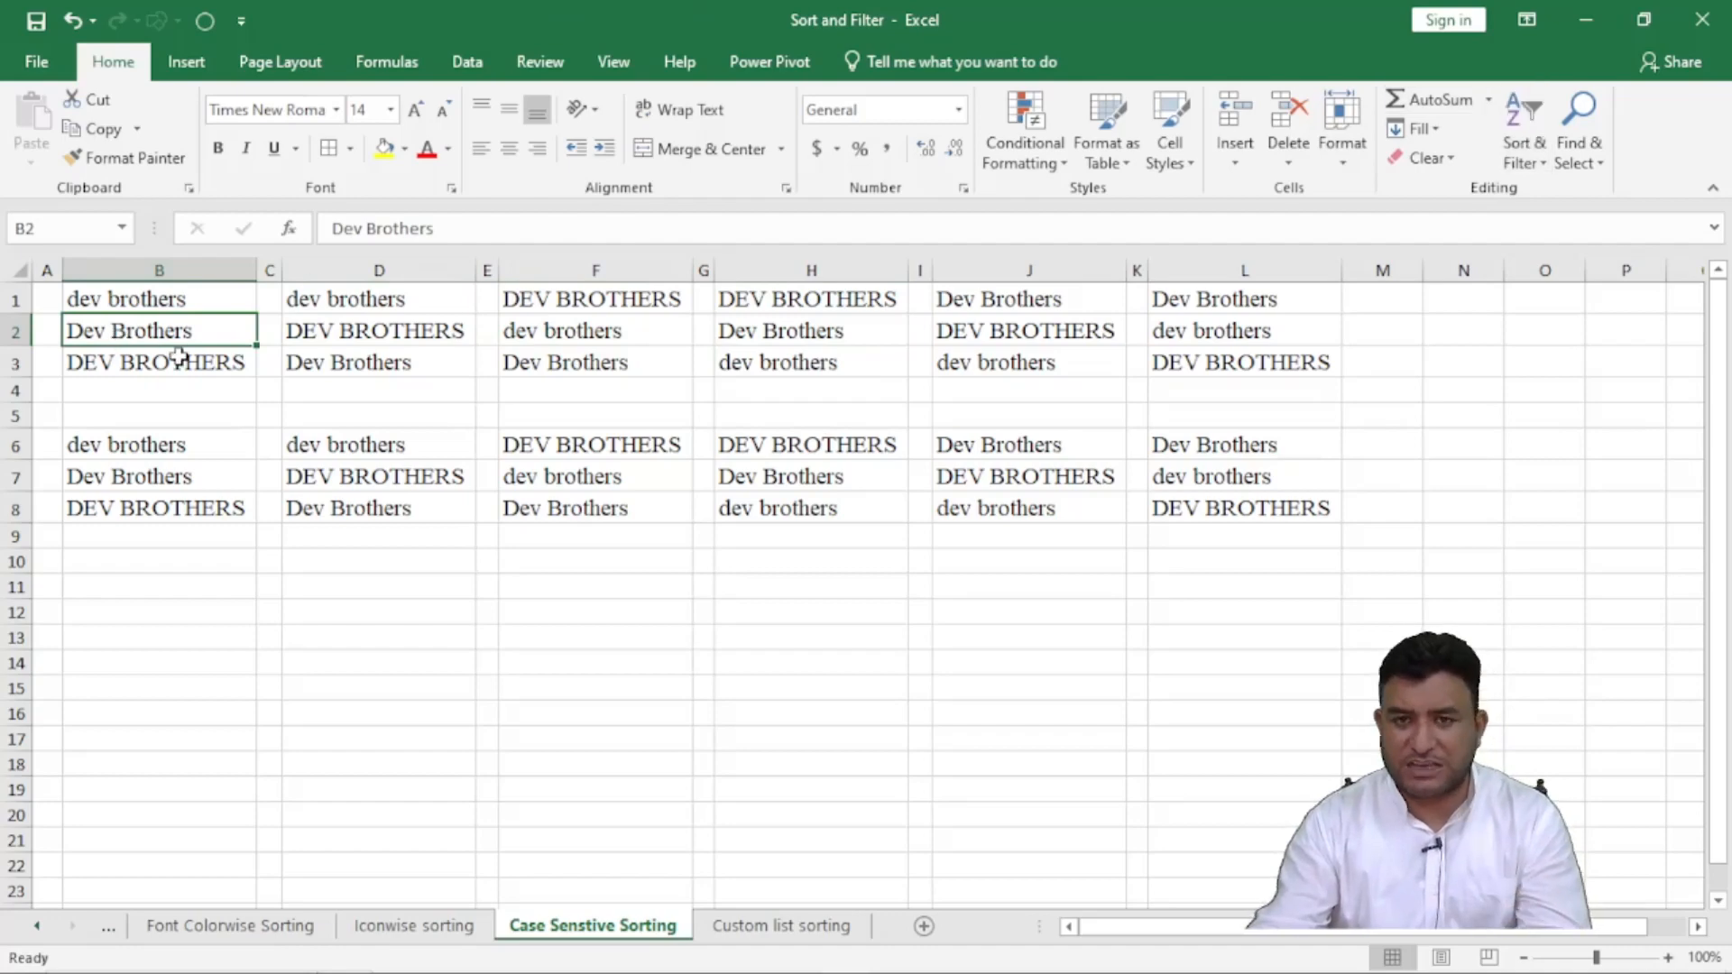
left_click(1523, 135)
left_click(1560, 191)
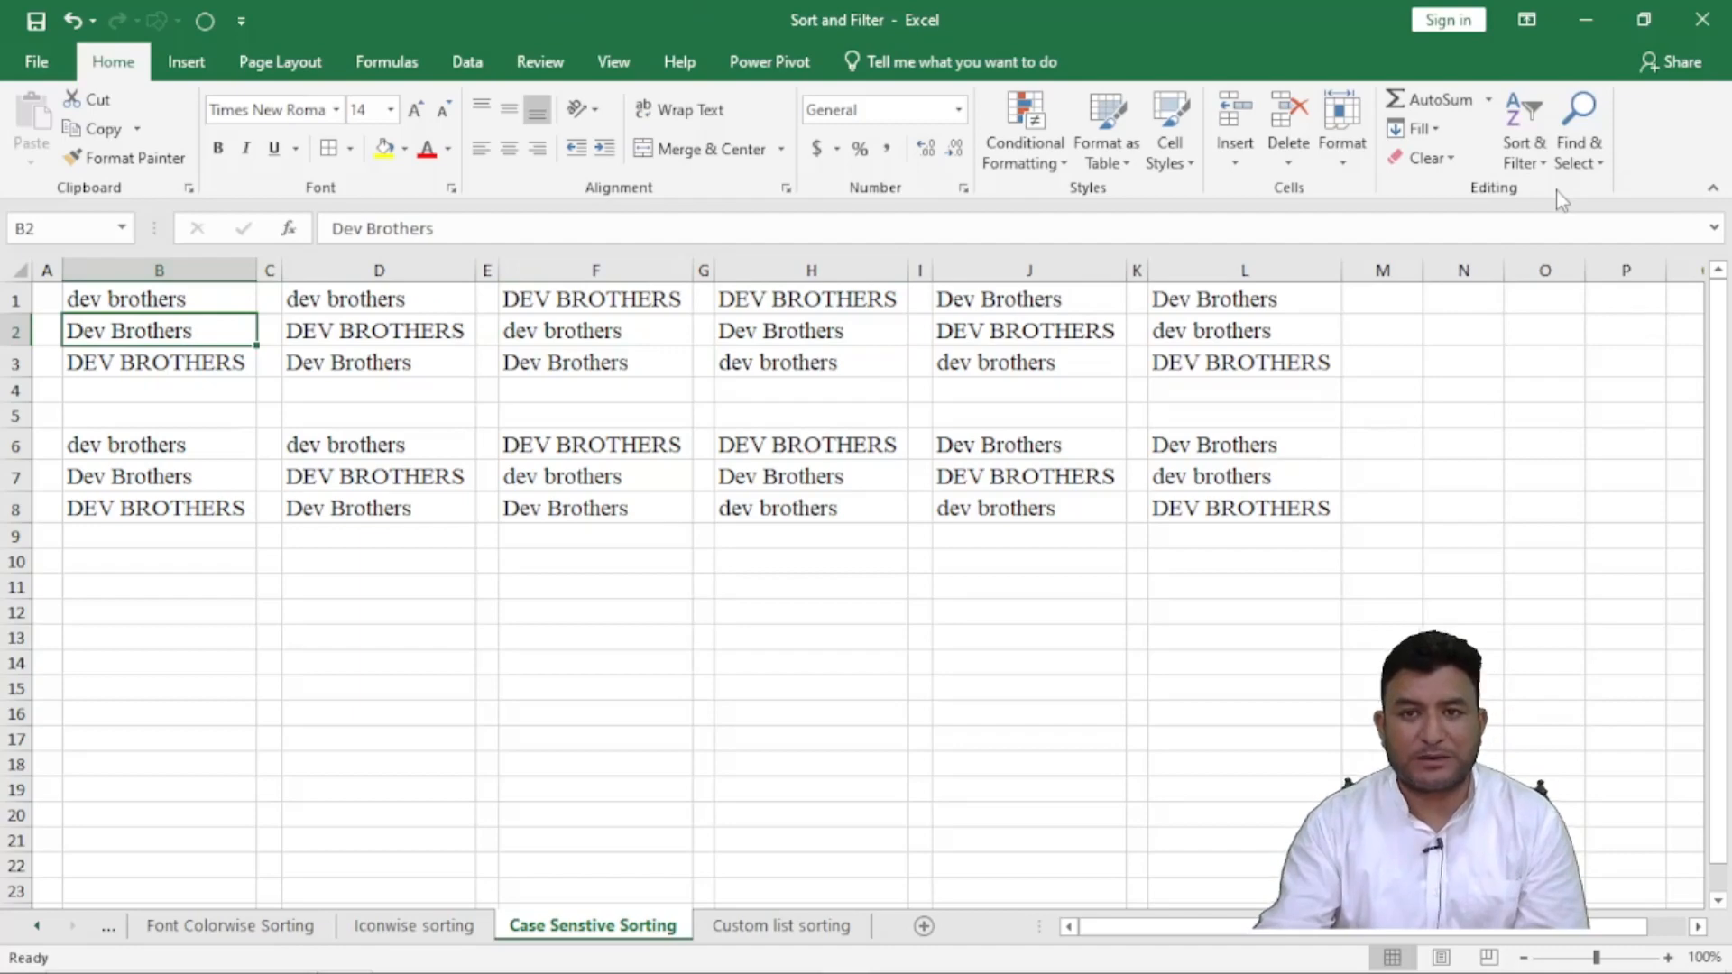
left_click(406, 333)
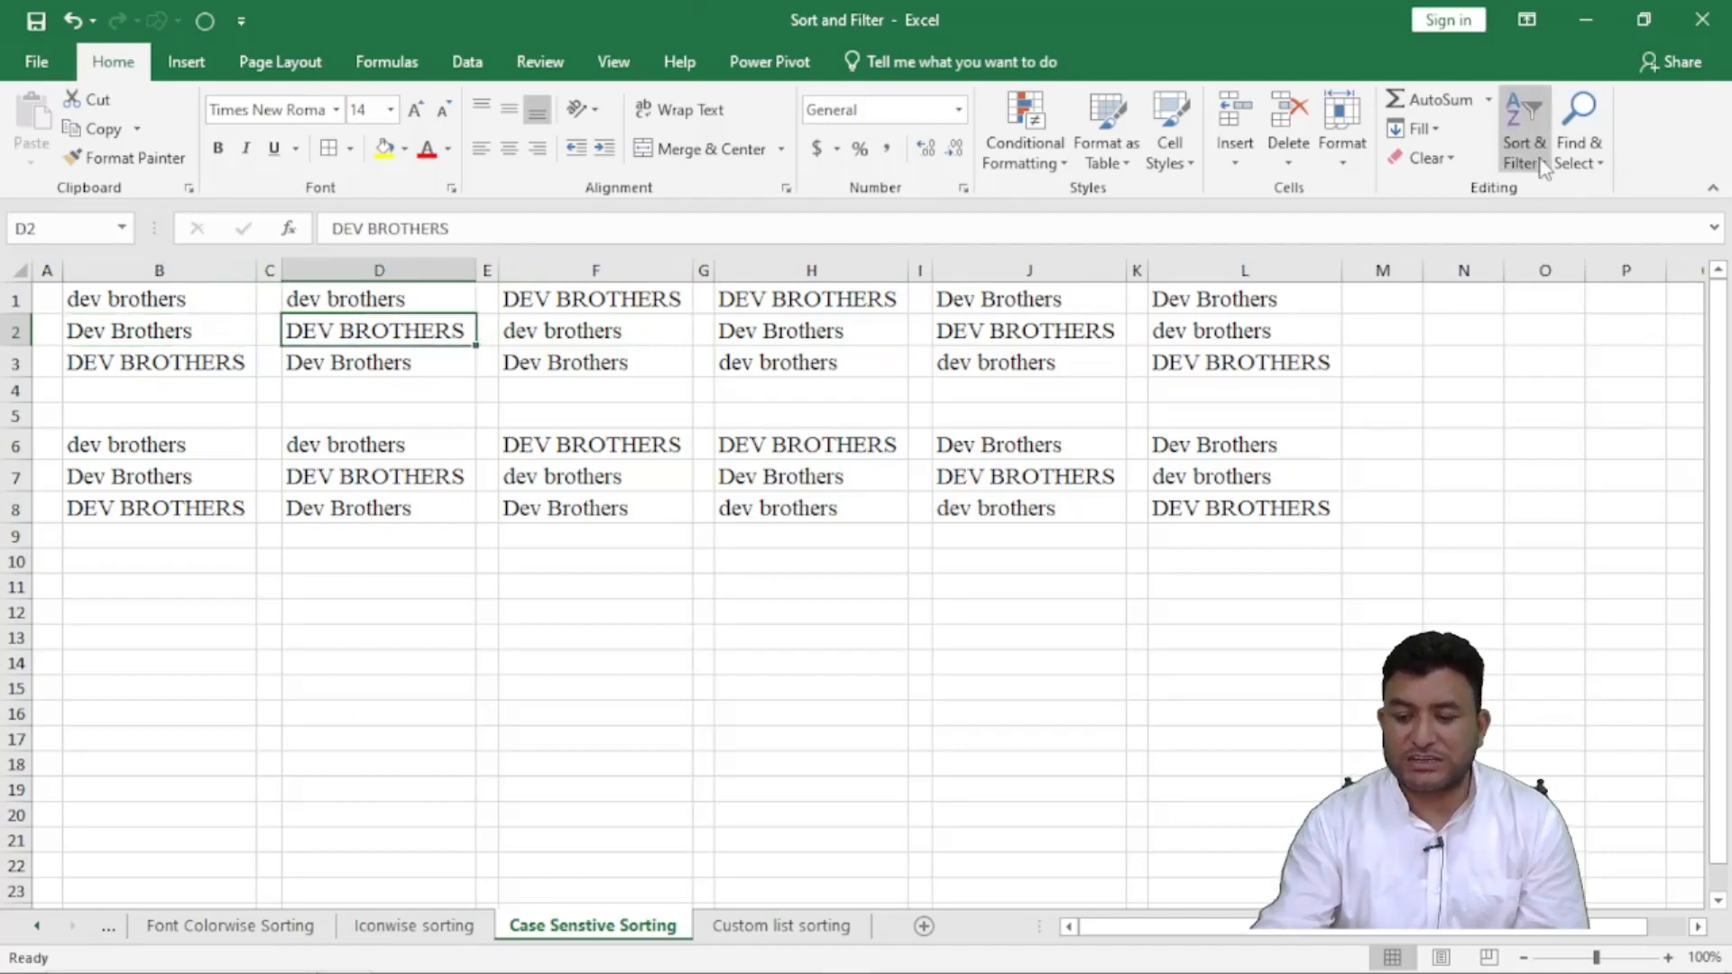
left_click(1523, 135)
left_click(1561, 189)
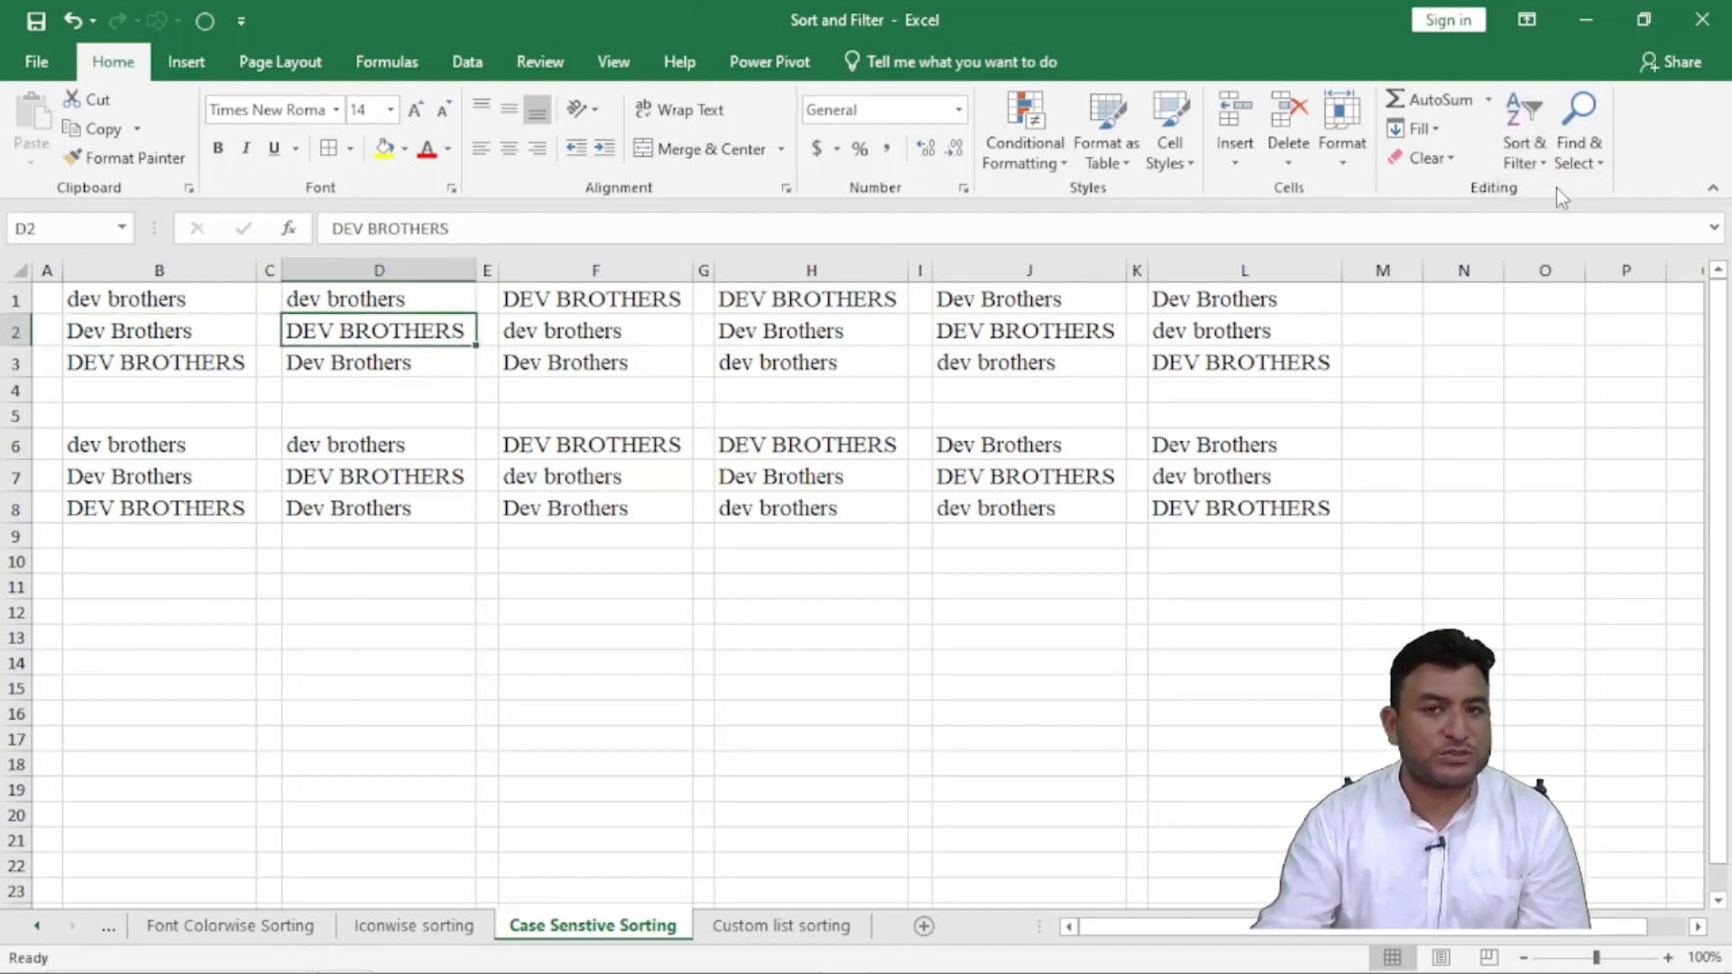
- Try a standard A to Z sort on the lists in H1:H3 and L1:L3
left_click(823, 326)
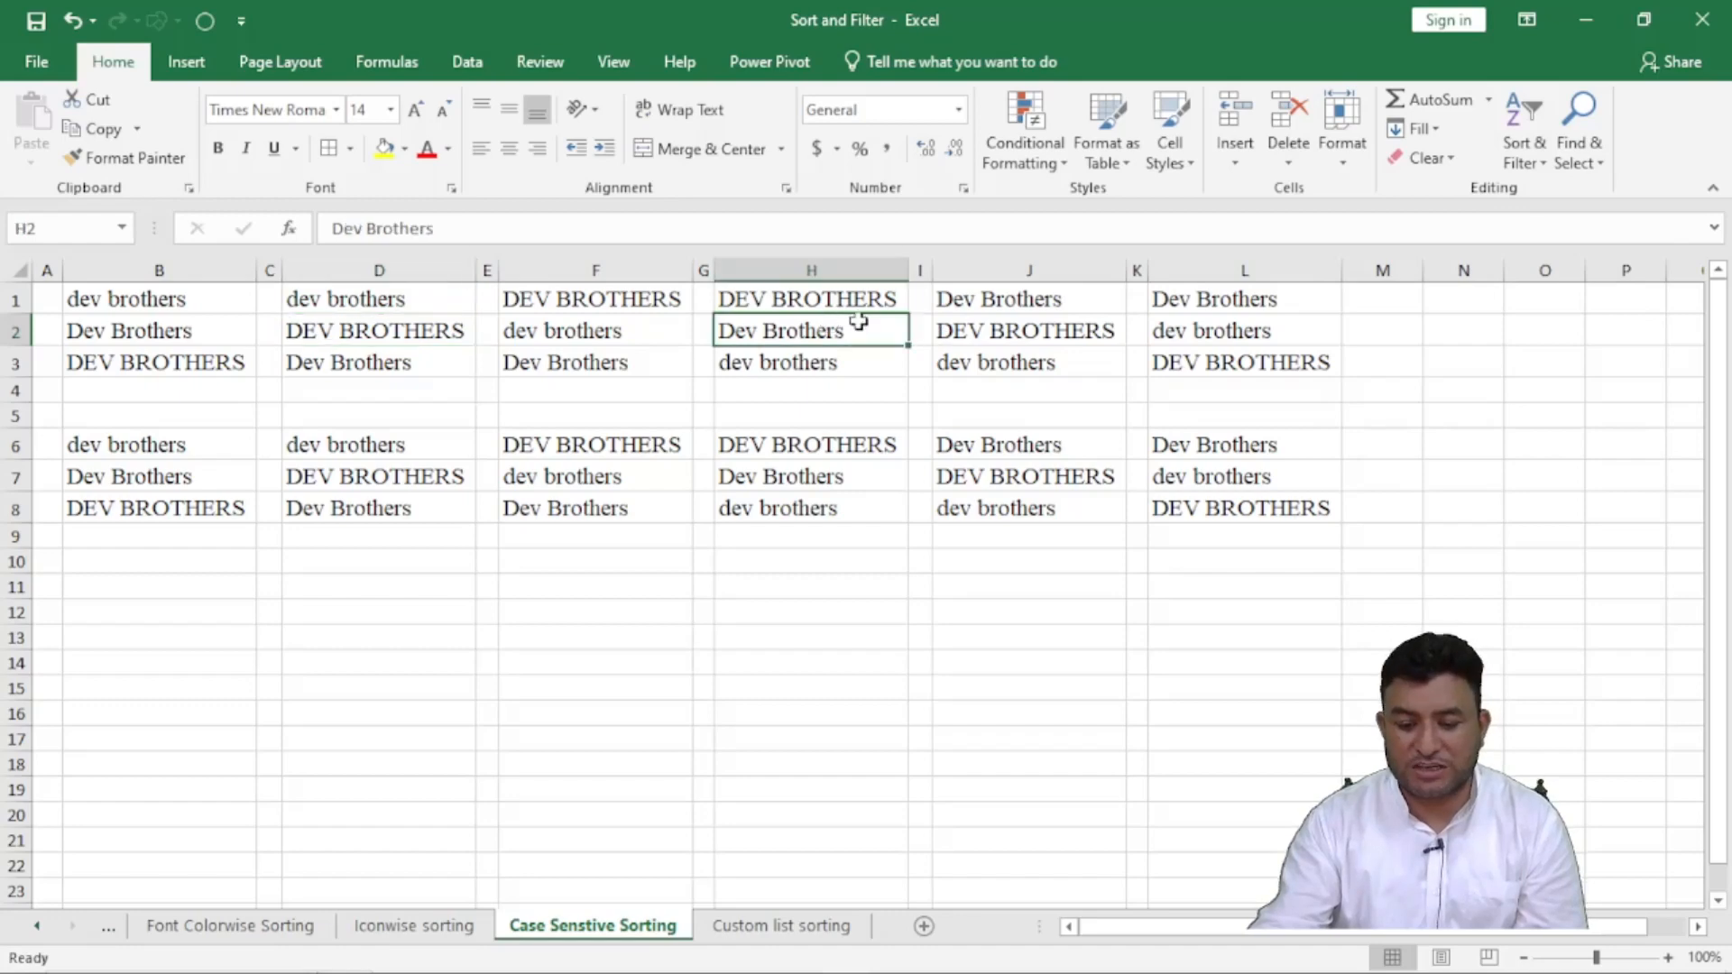
left_click(1524, 135)
left_click(1569, 187)
left_click(1191, 330)
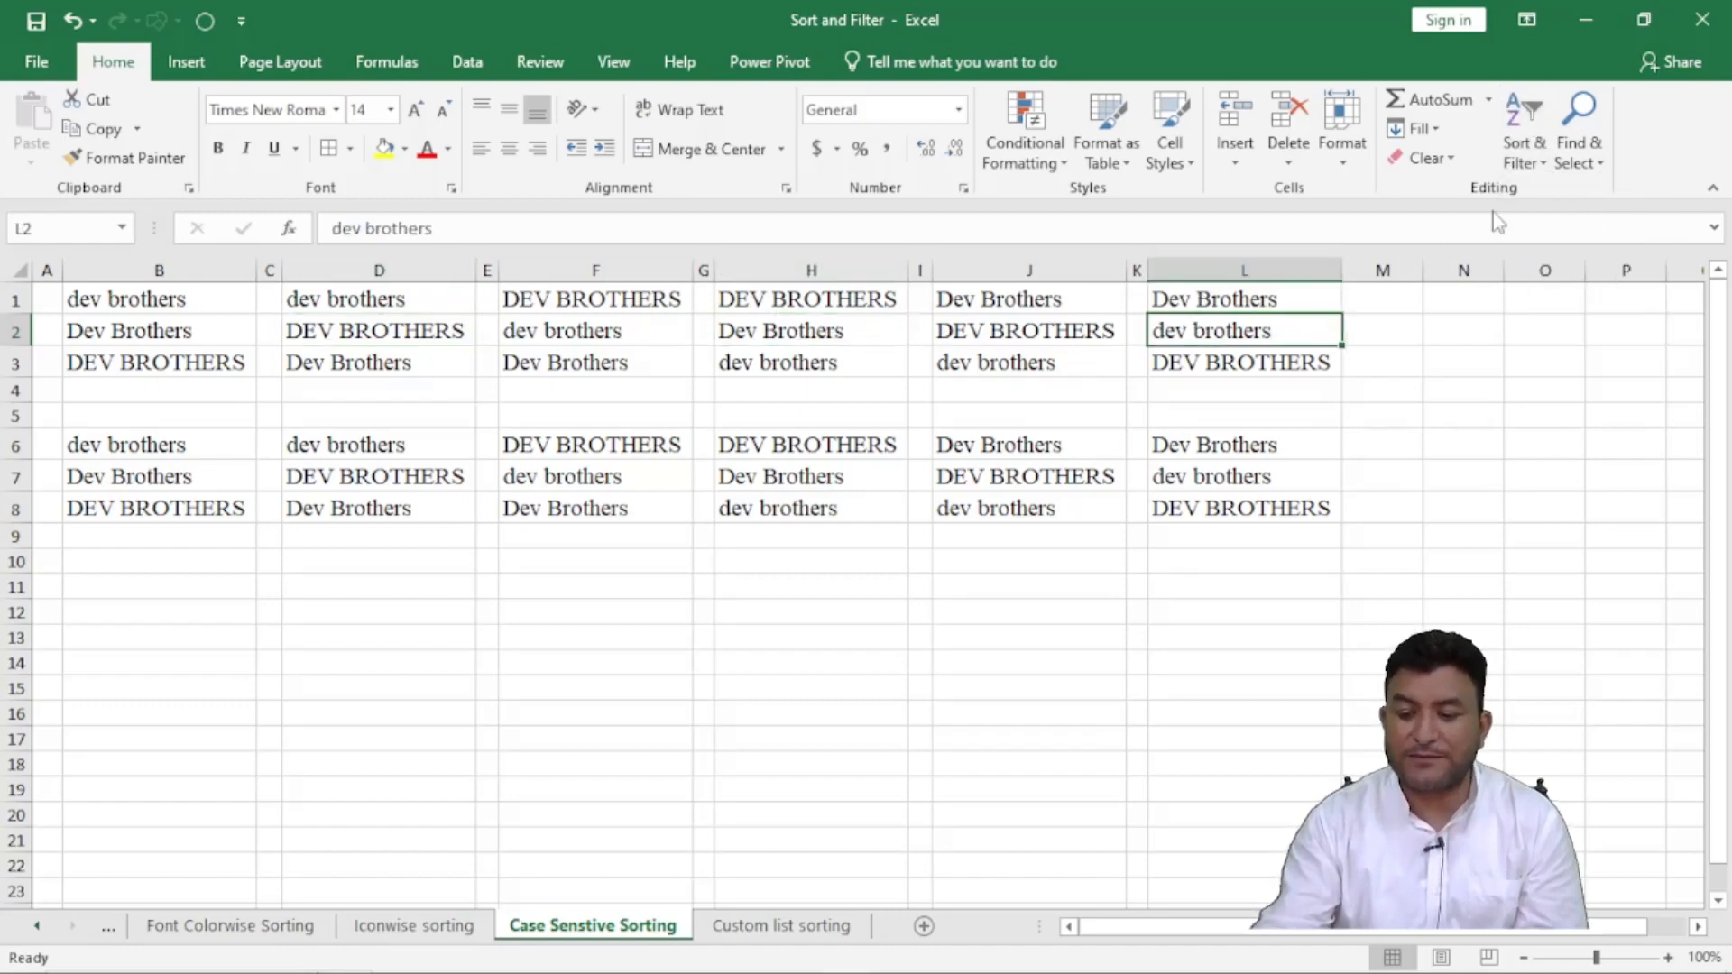
left_click(1517, 117)
left_click(1544, 197)
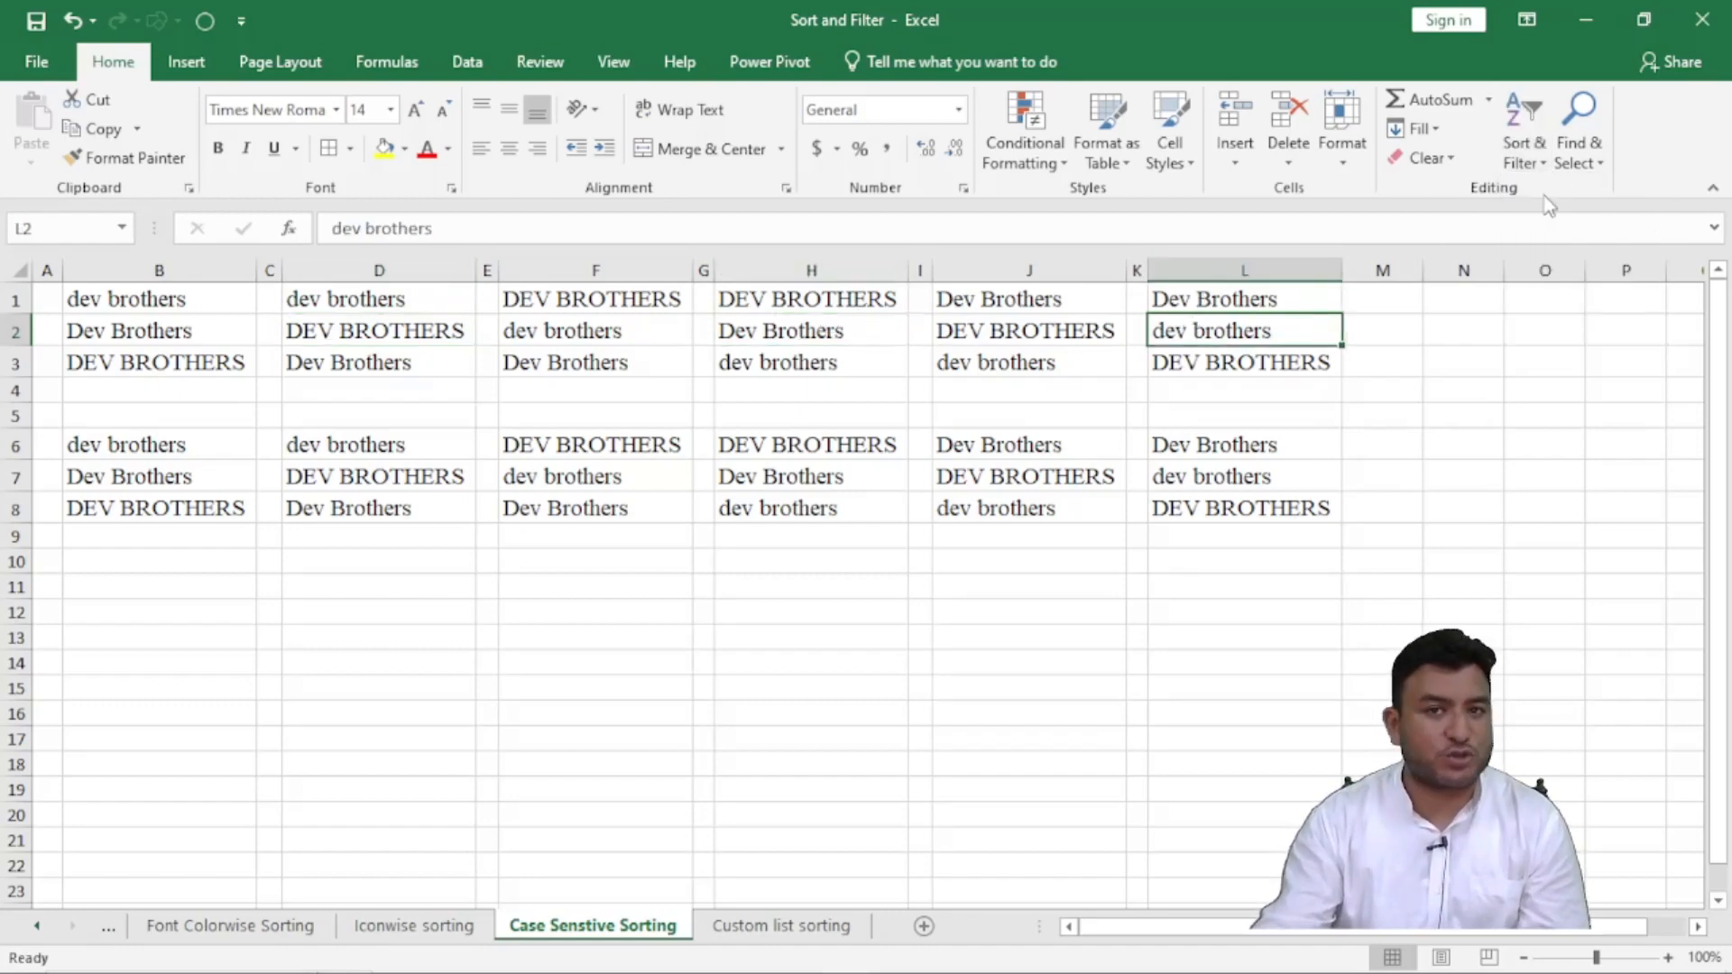
- Try a standard Z to A sort on the lists in B1:B3 and H1:H3
left_click(185, 357)
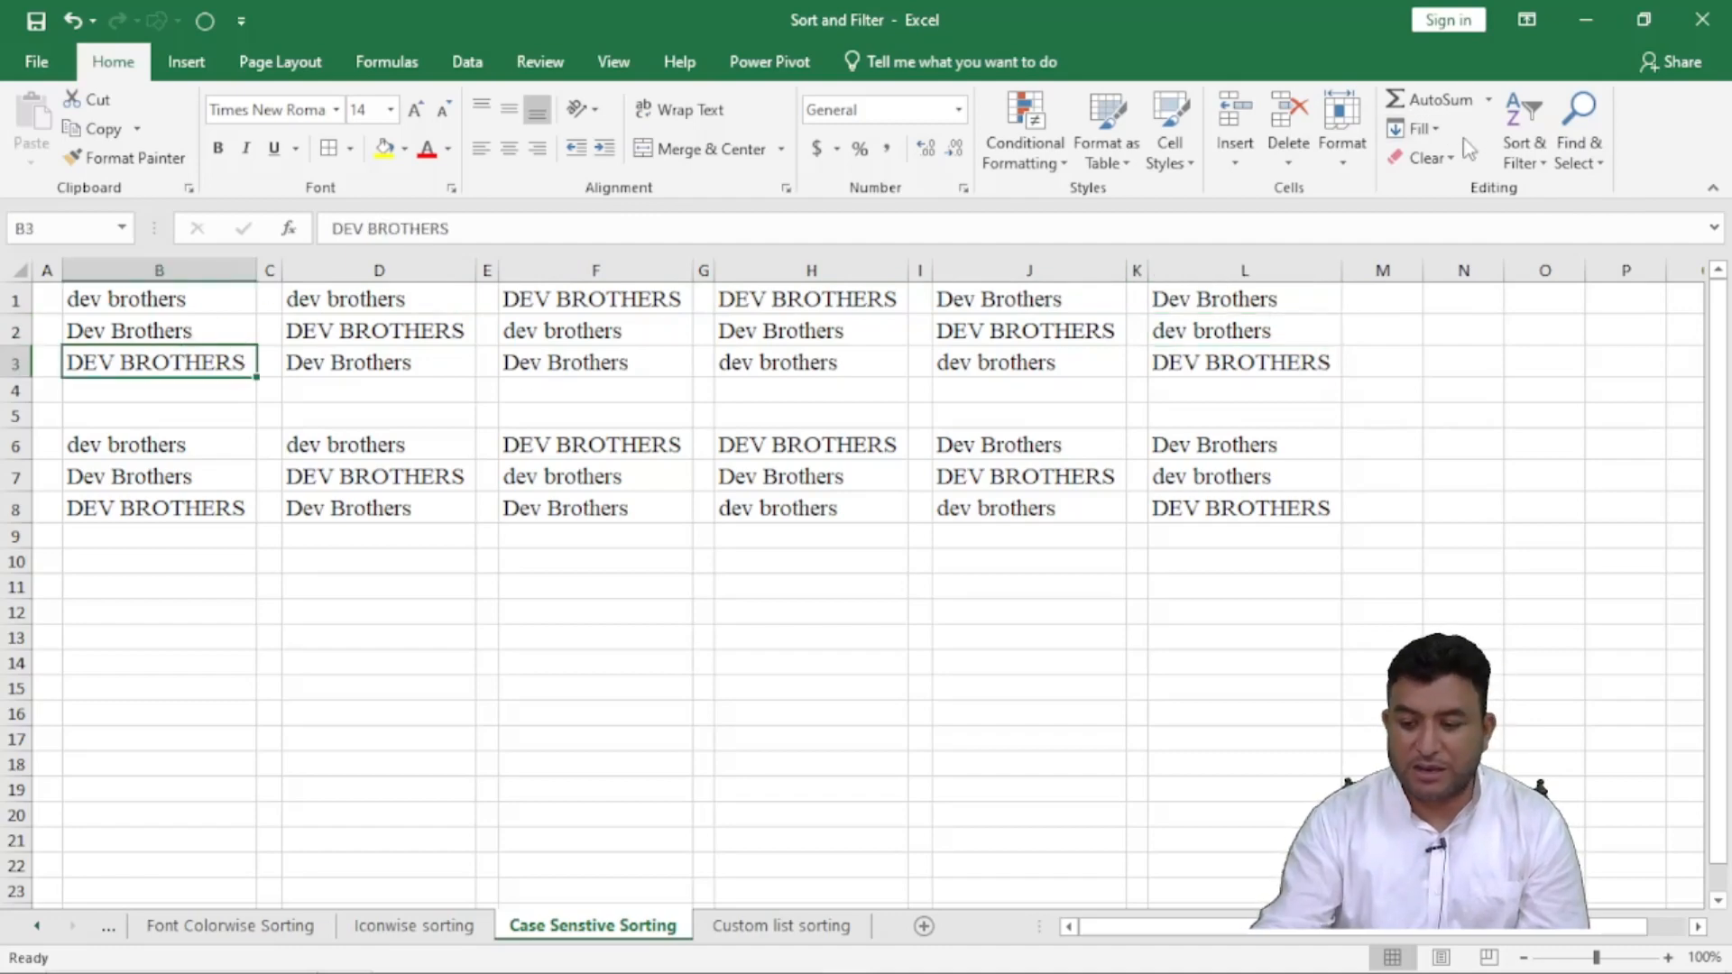
left_click(1520, 135)
left_click(1574, 220)
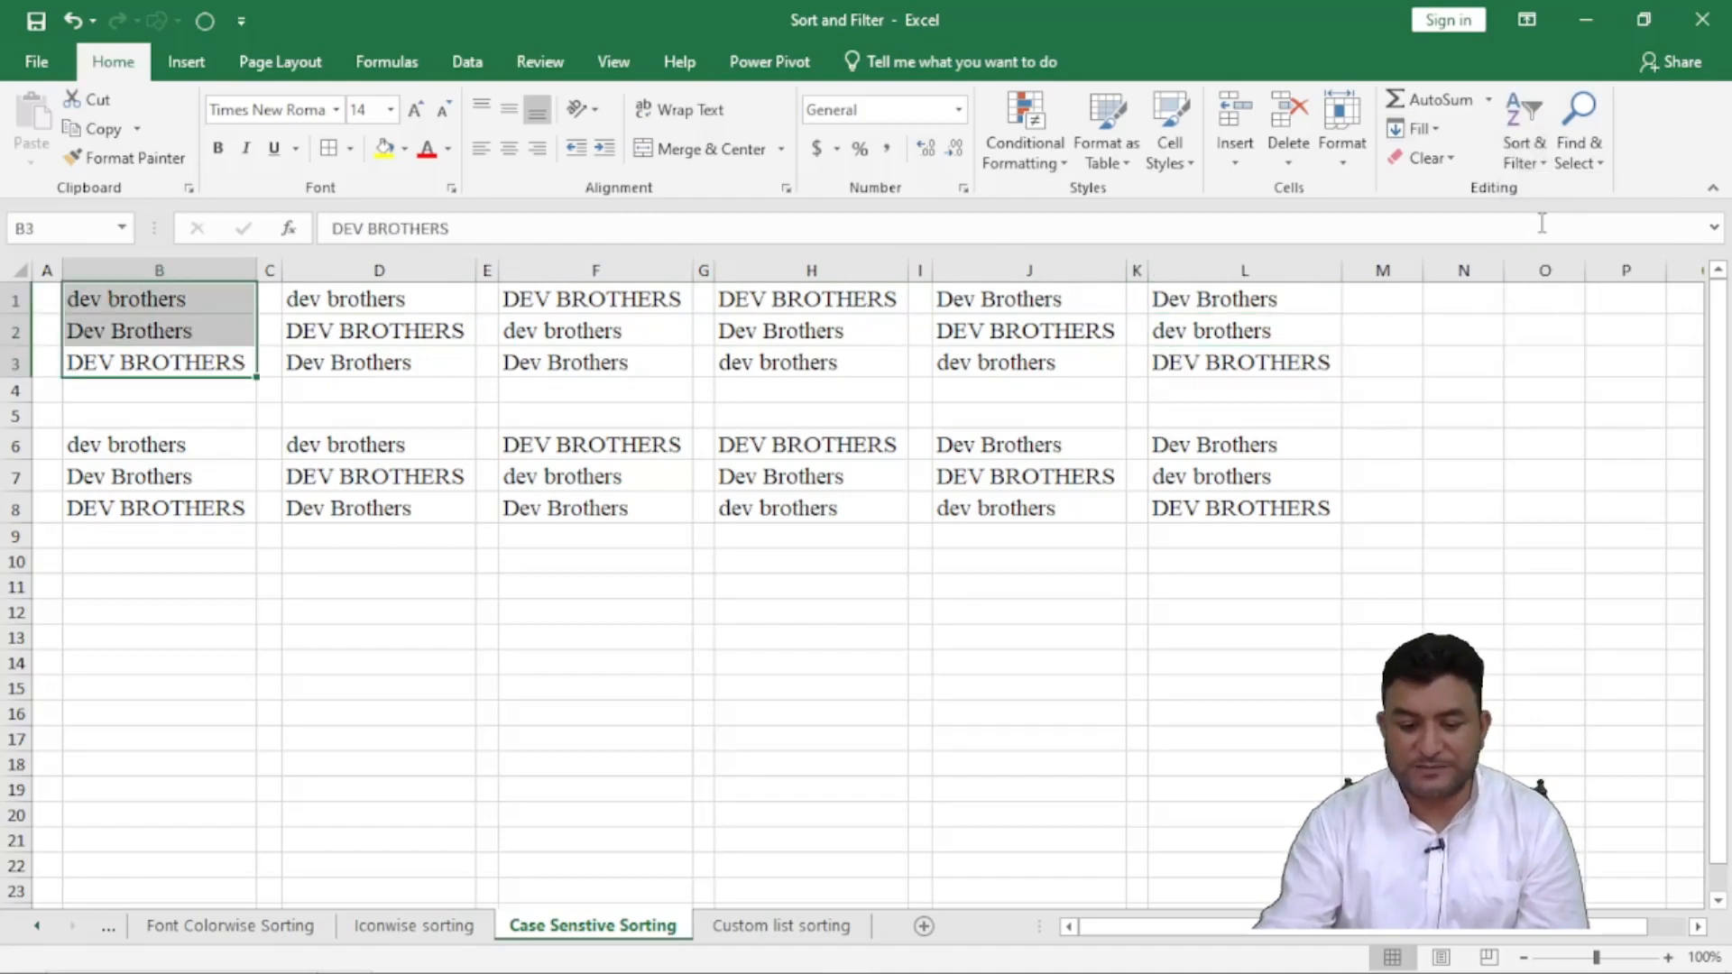
left_click(731, 359)
left_click(1522, 136)
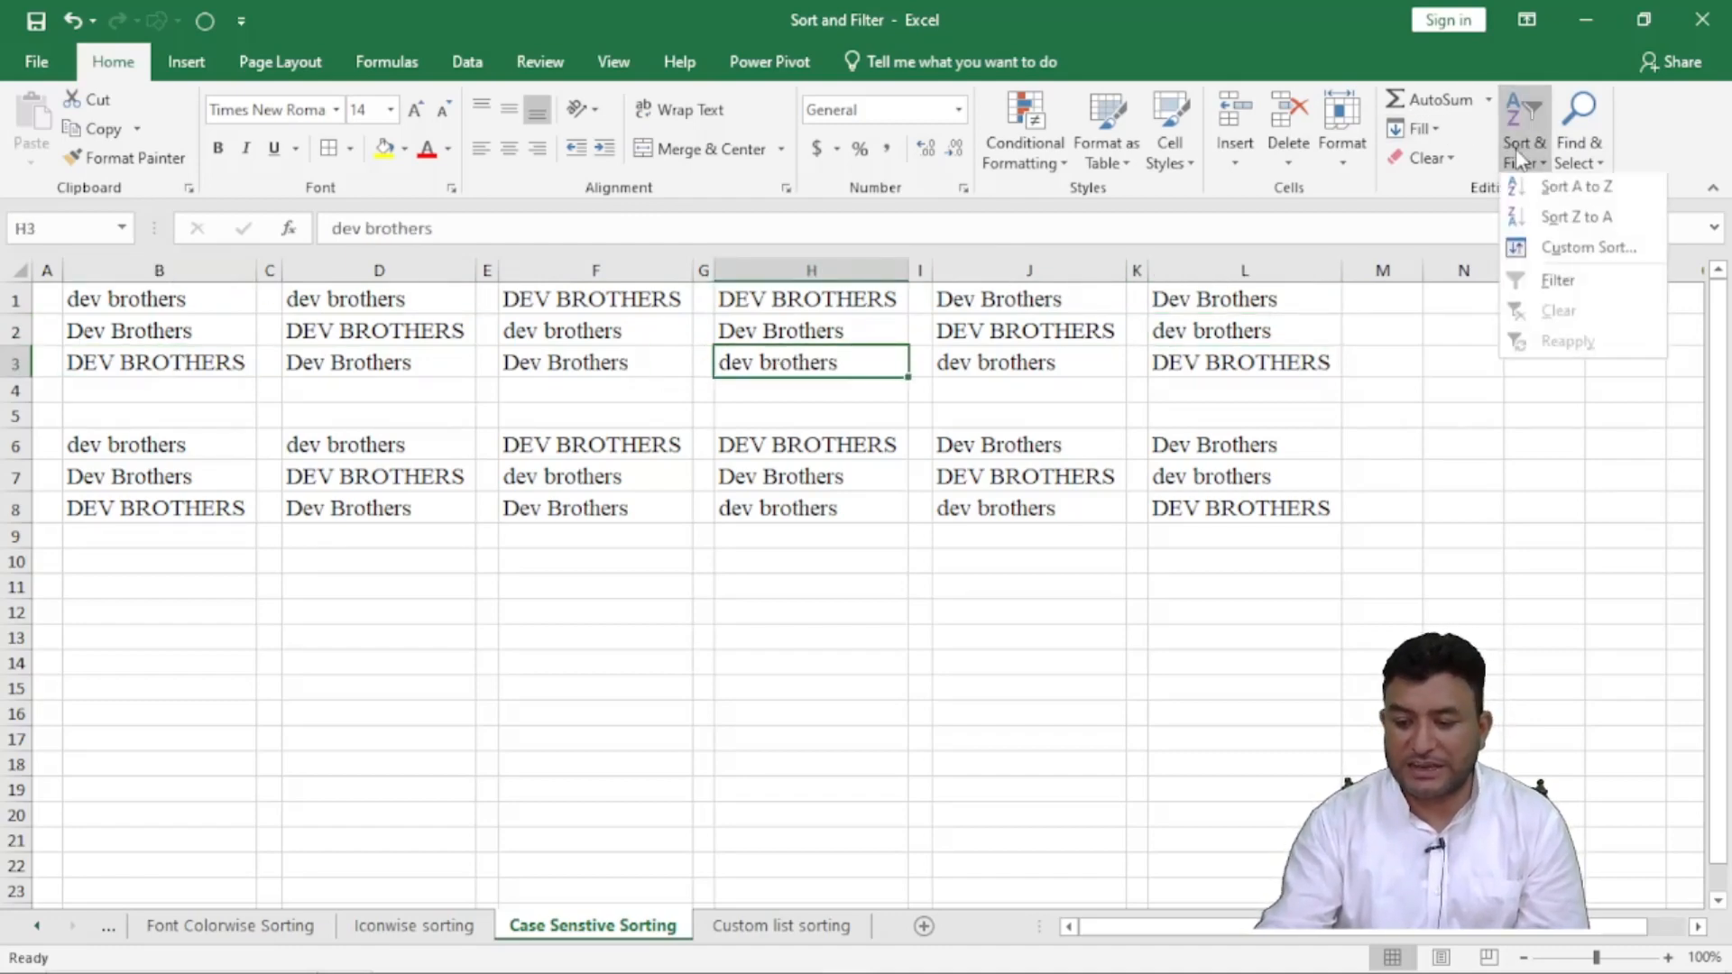
left_click(1549, 220)
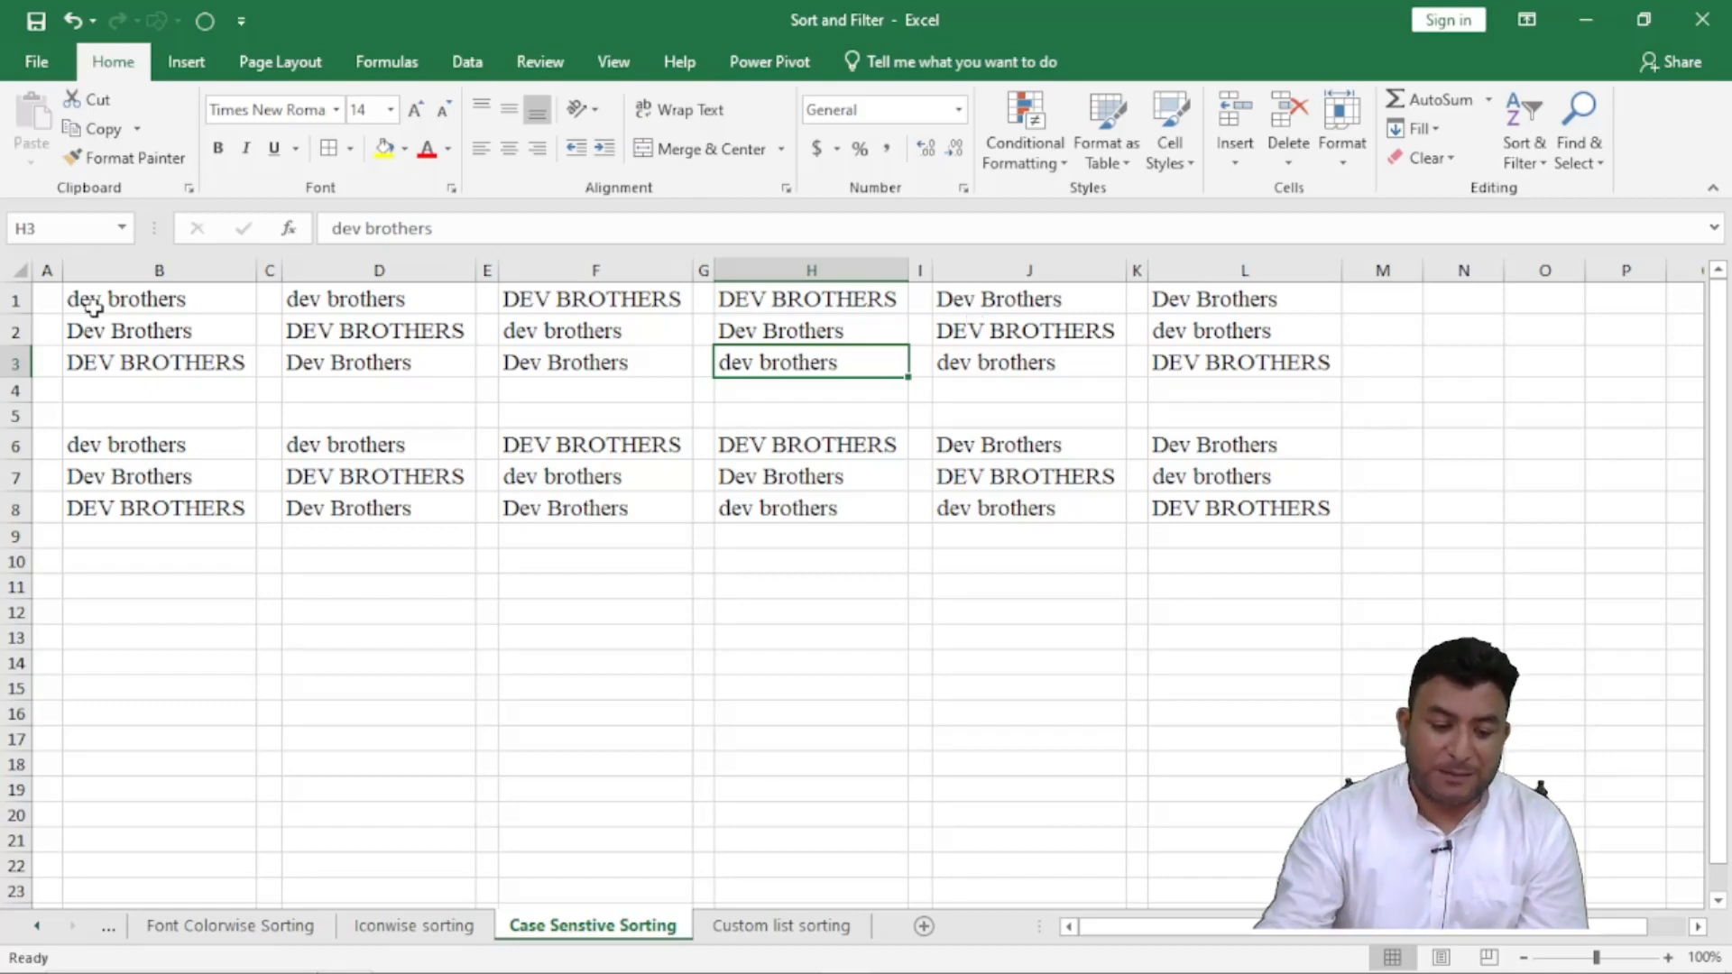
- Custom sort the list in F1:F3 by column F cell values, A to Z, with the Case sensitive option enabled
left_click_drag(120, 301, 127, 362)
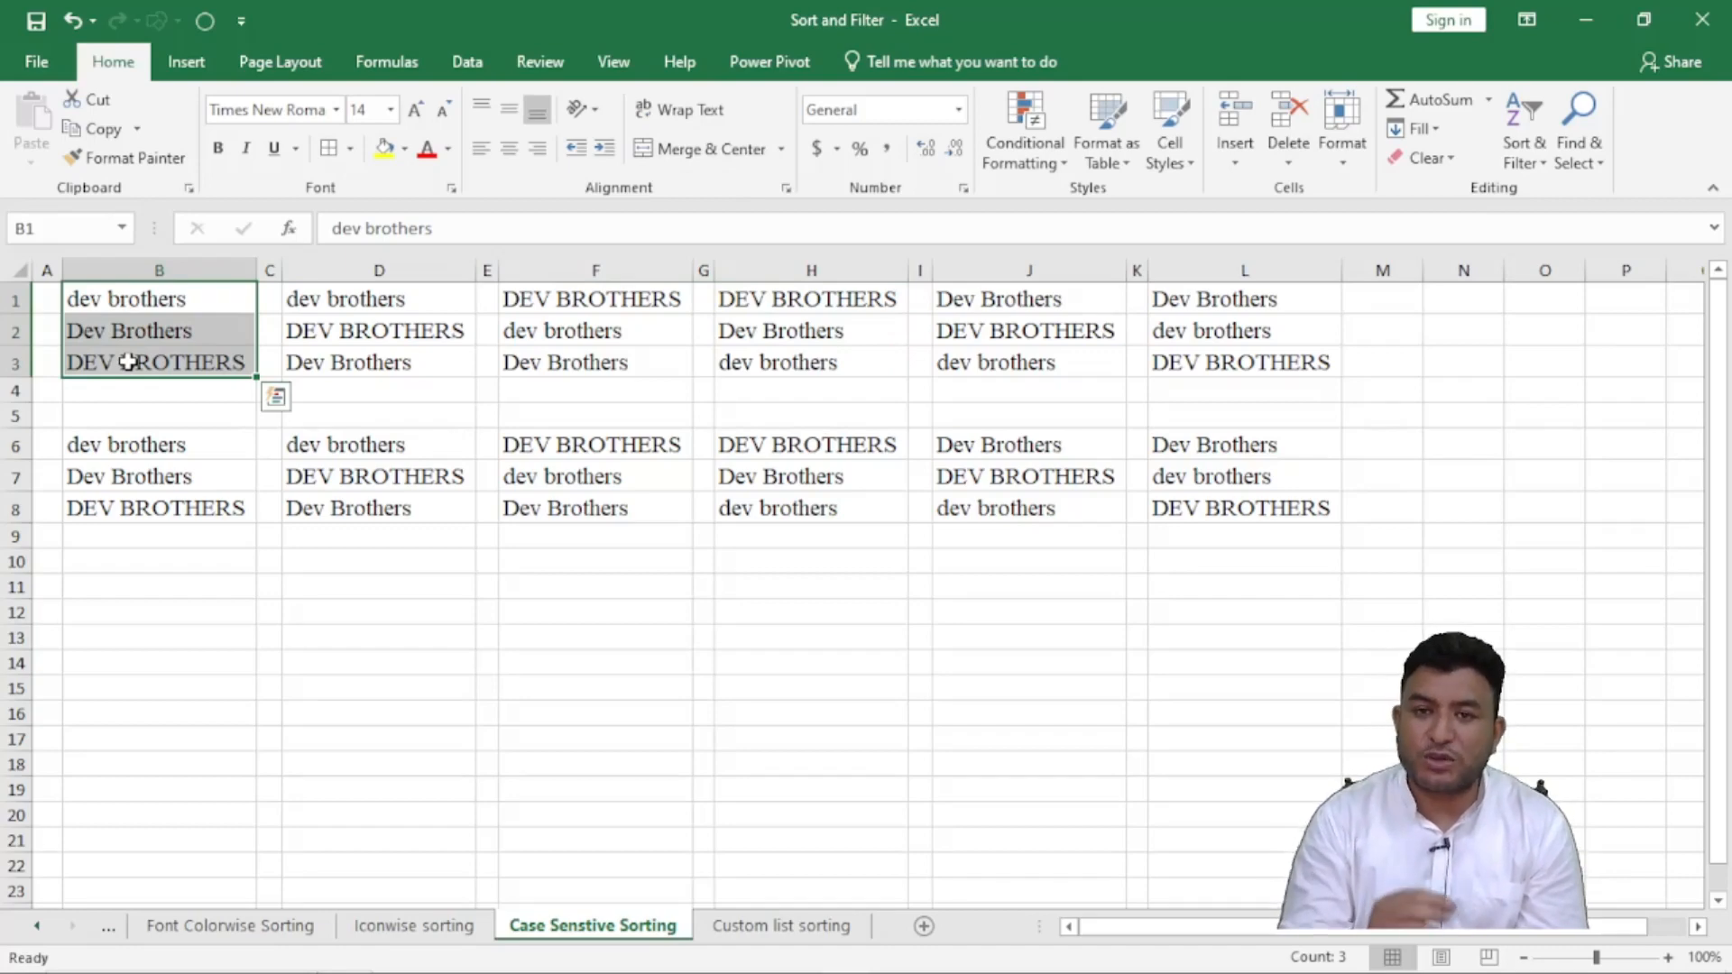
left_click(355, 475)
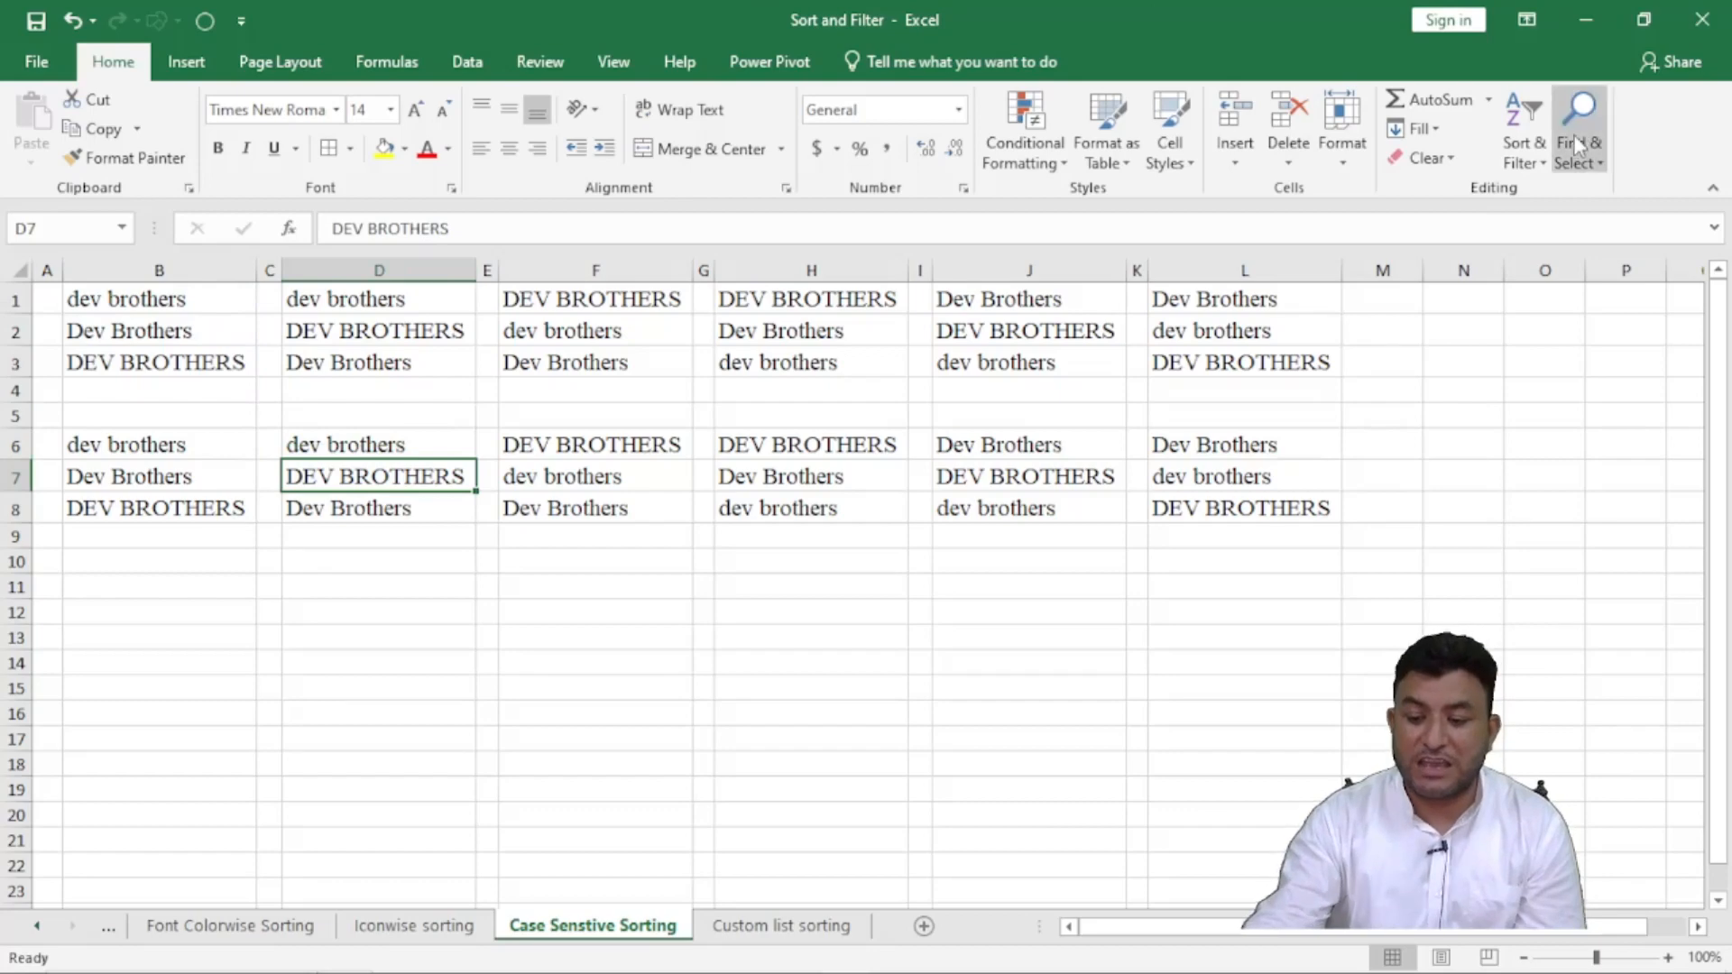
left_click(571, 362)
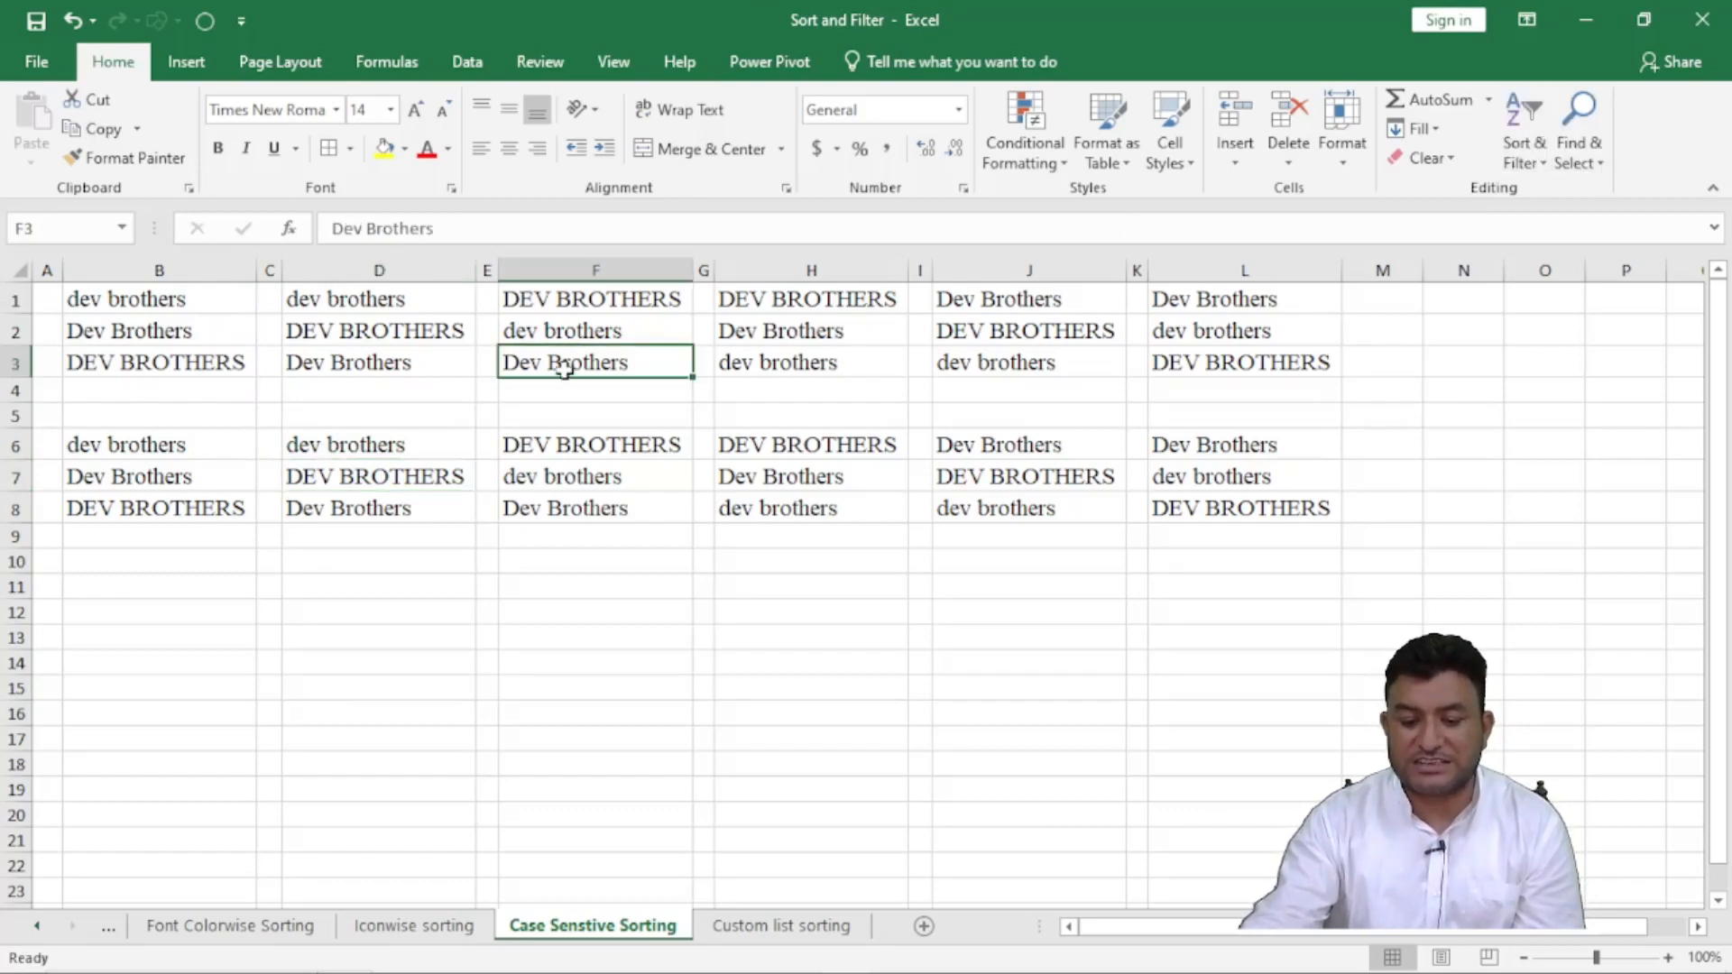
left_click(1525, 140)
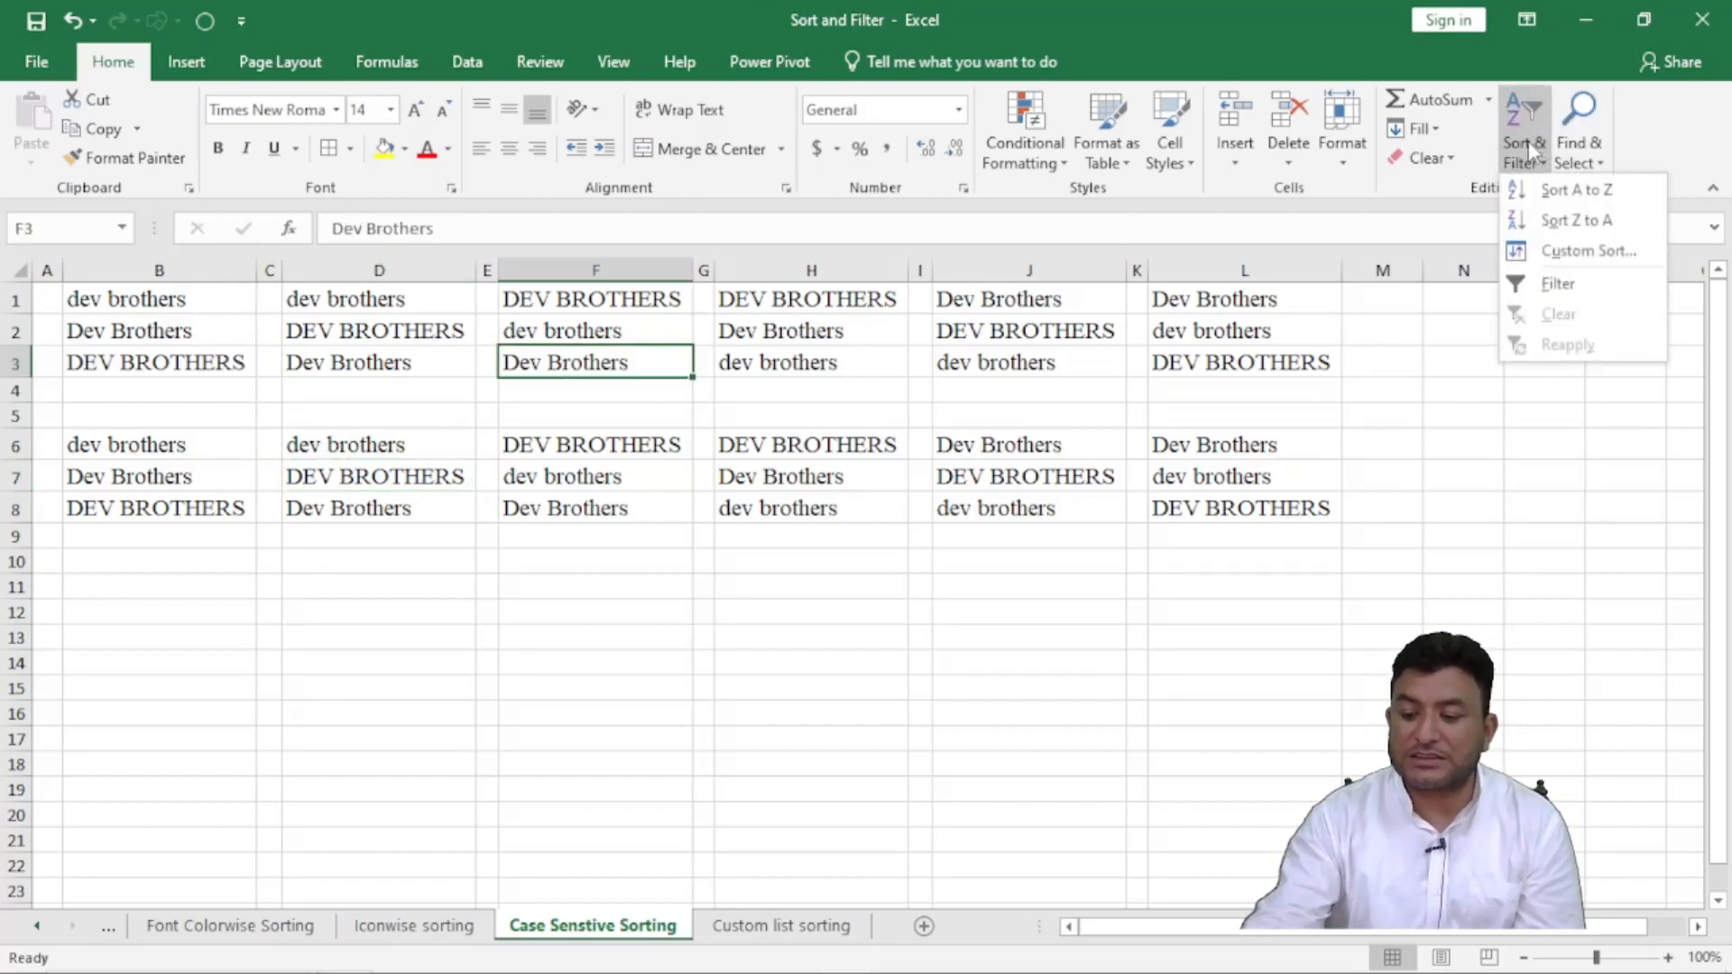
left_click(1586, 252)
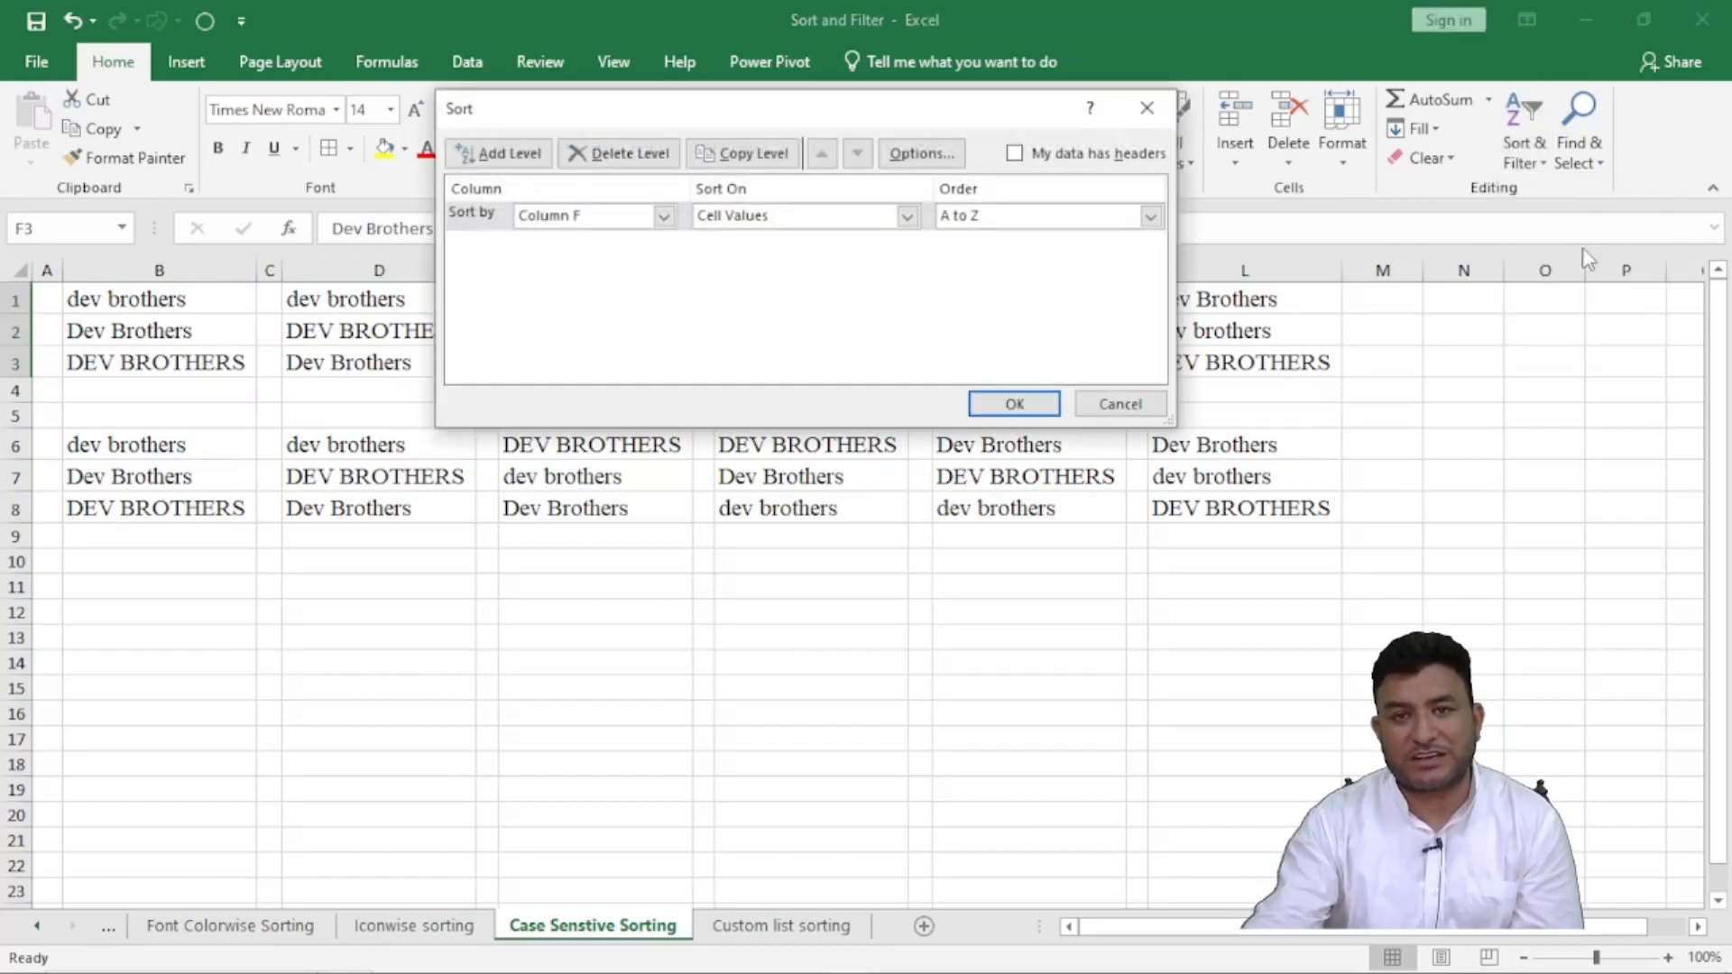
left_click(921, 156)
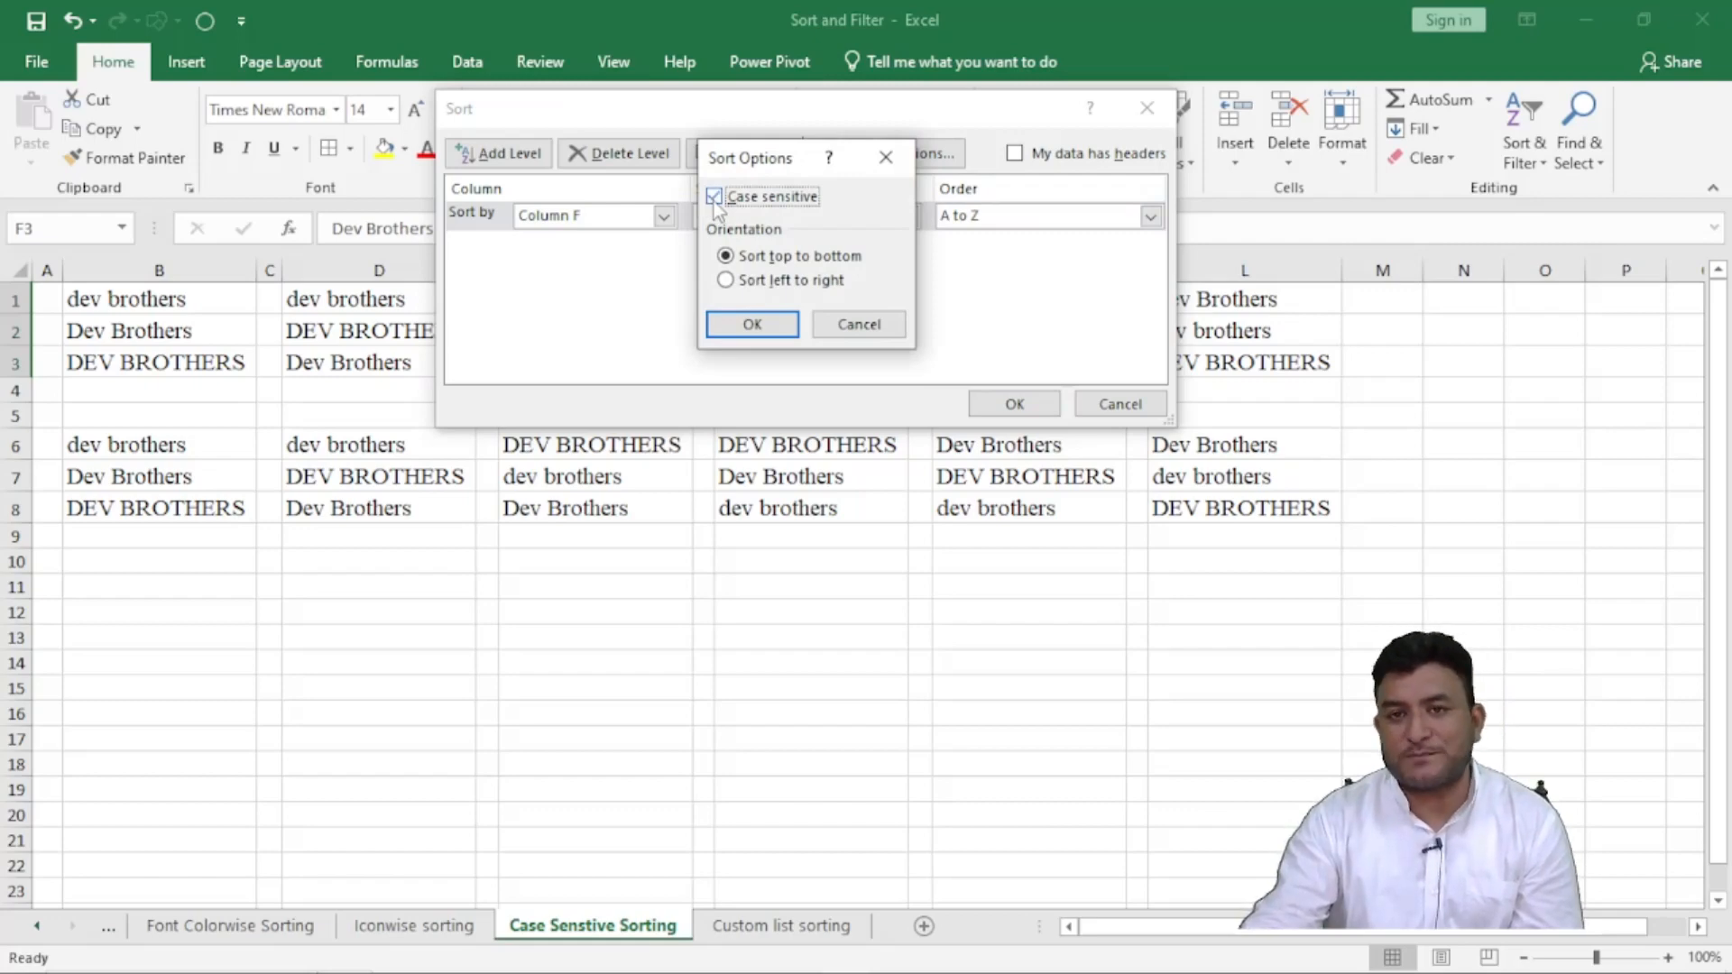
left_click(760, 324)
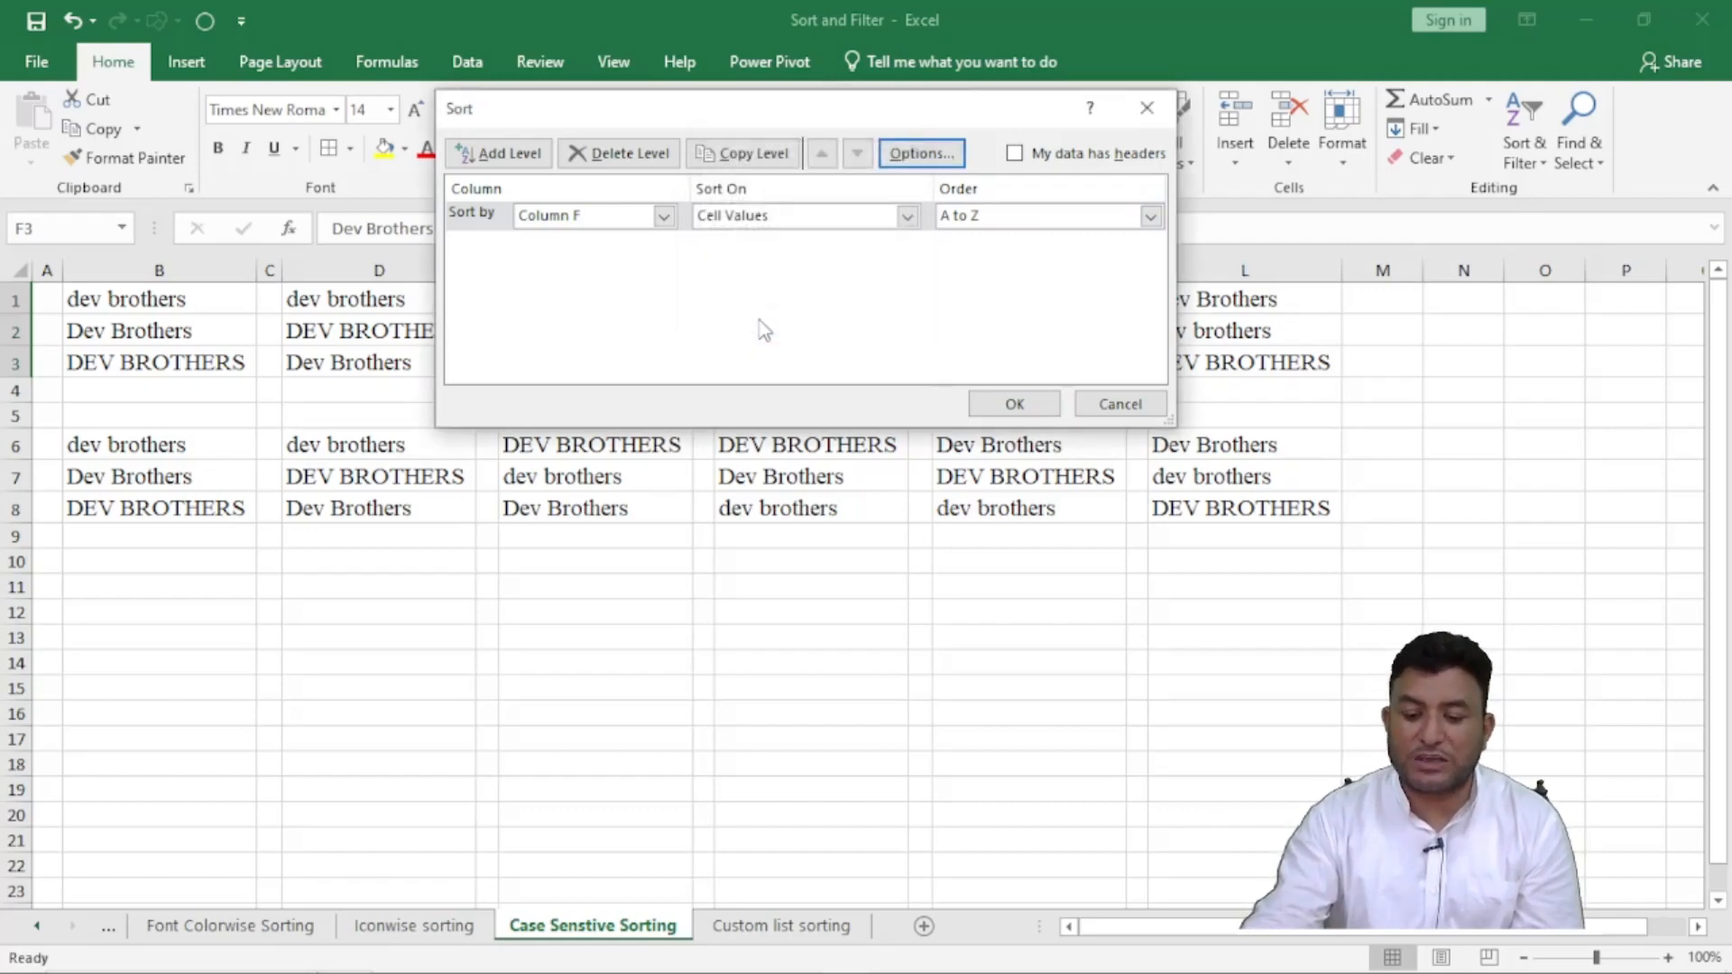
left_click(1015, 404)
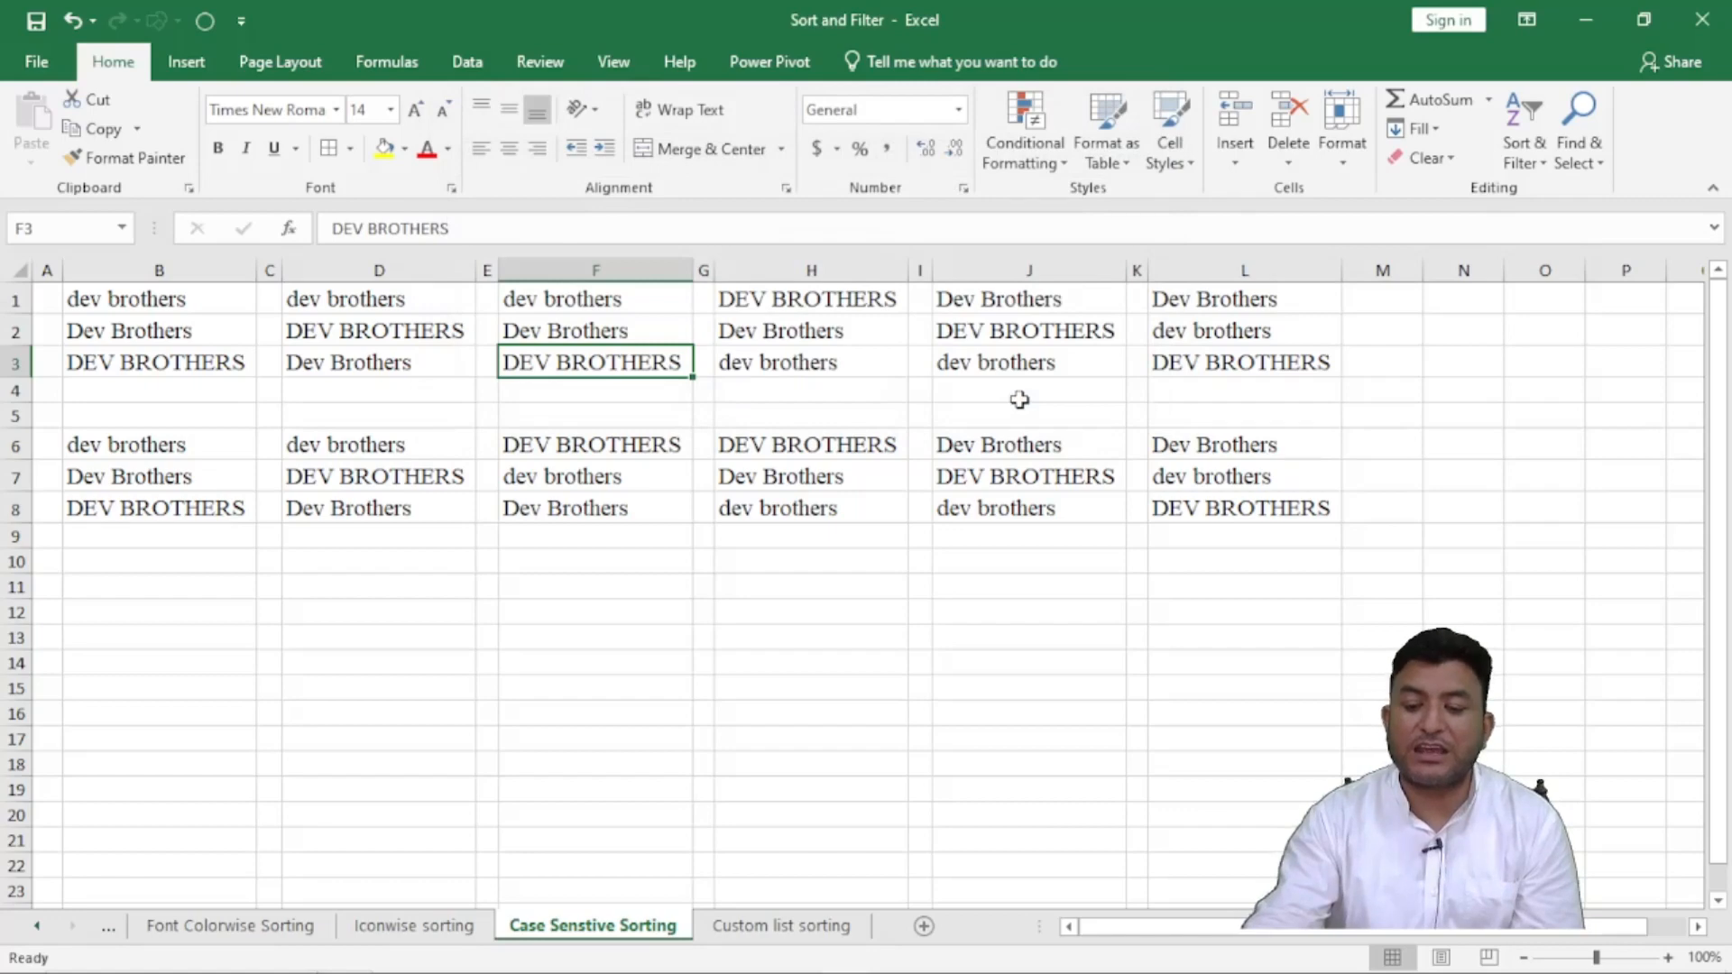
- Sort the lists in B1:B3 and D1:D3 from A to Z with case sensitivity still enabled
left_click(195, 324)
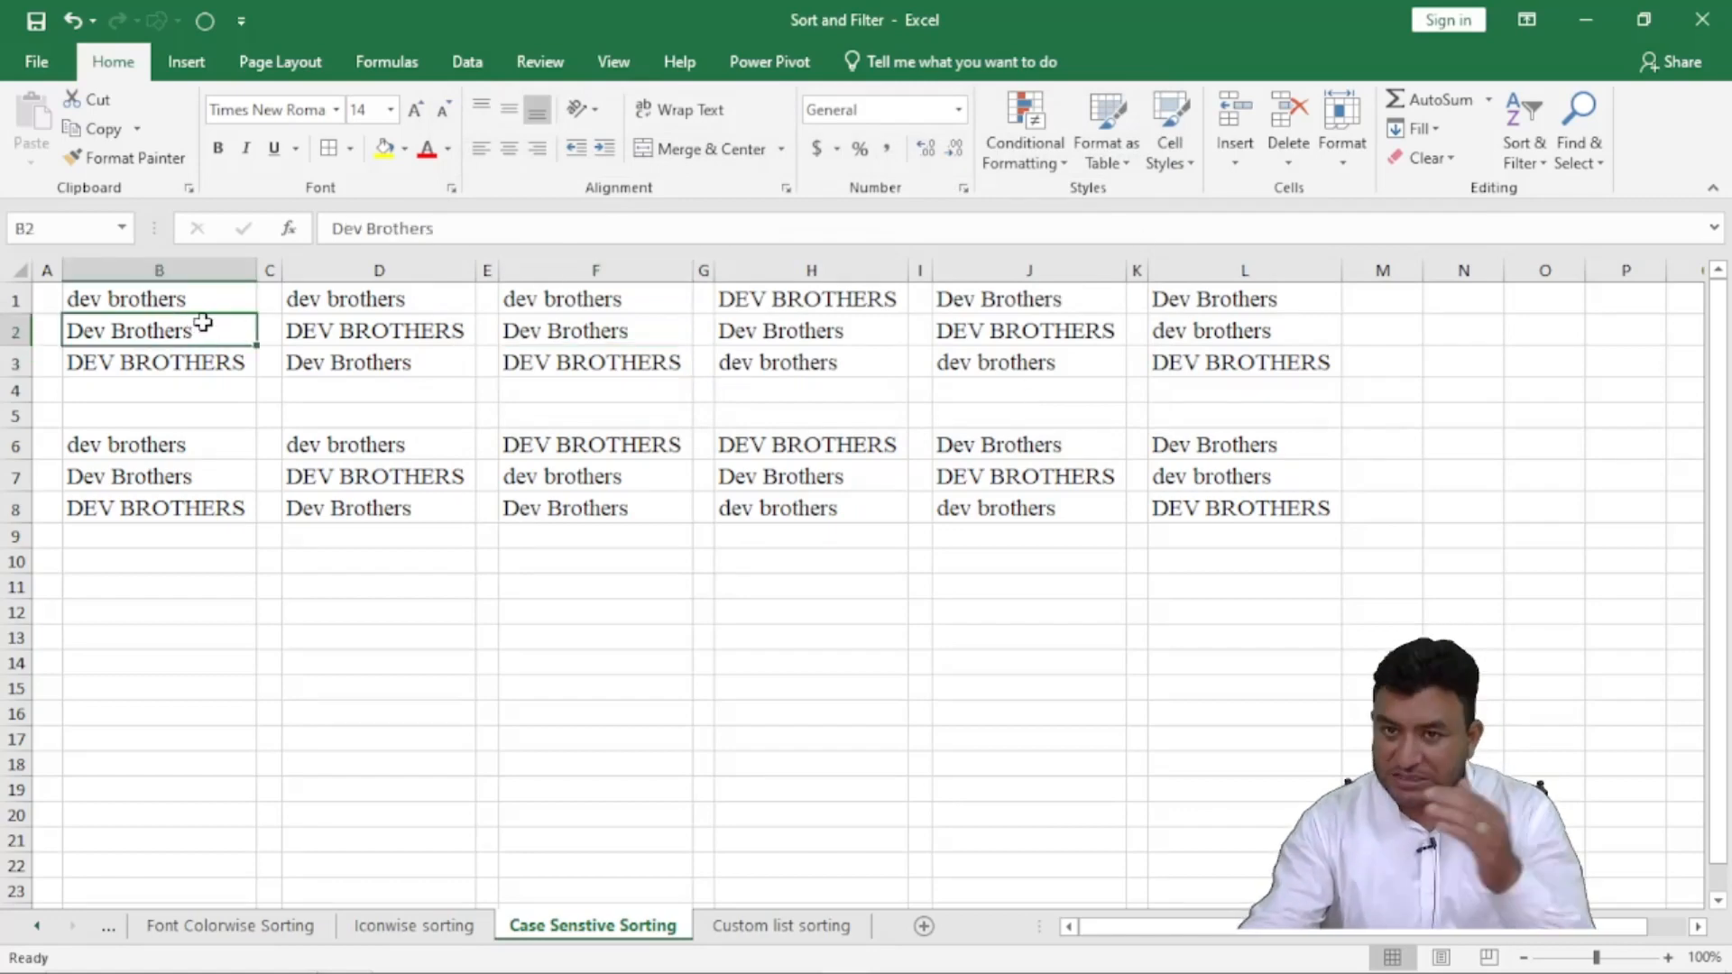
left_click(1529, 144)
left_click(1562, 191)
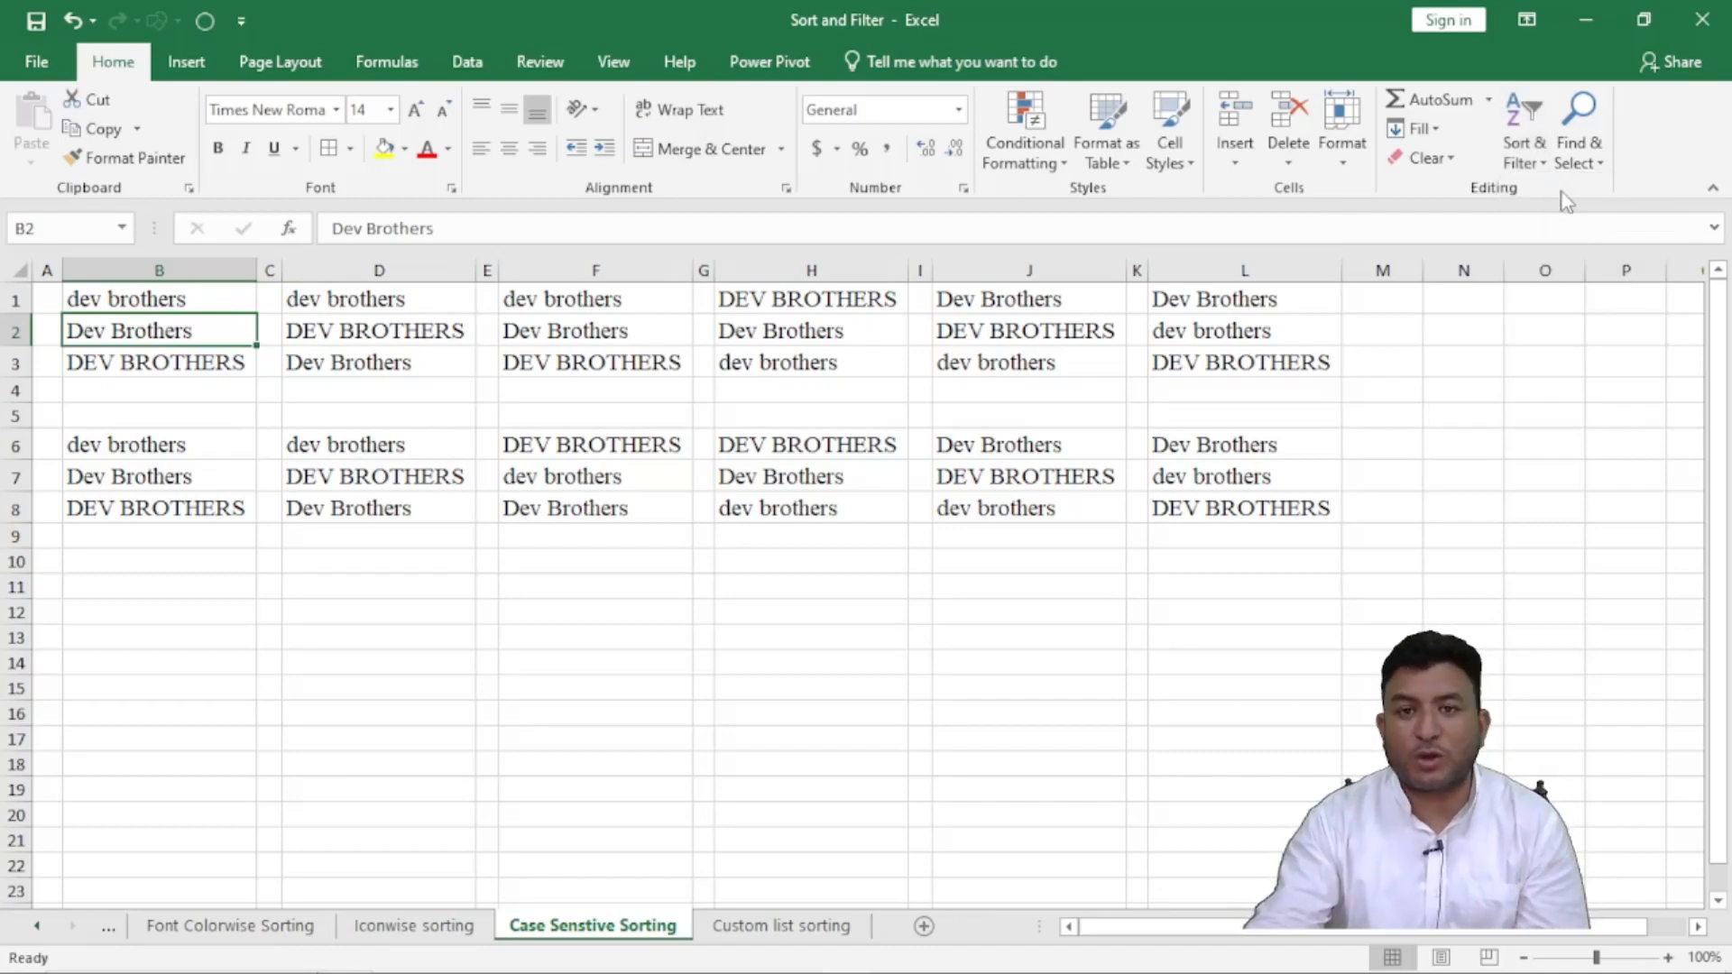
left_click(396, 327)
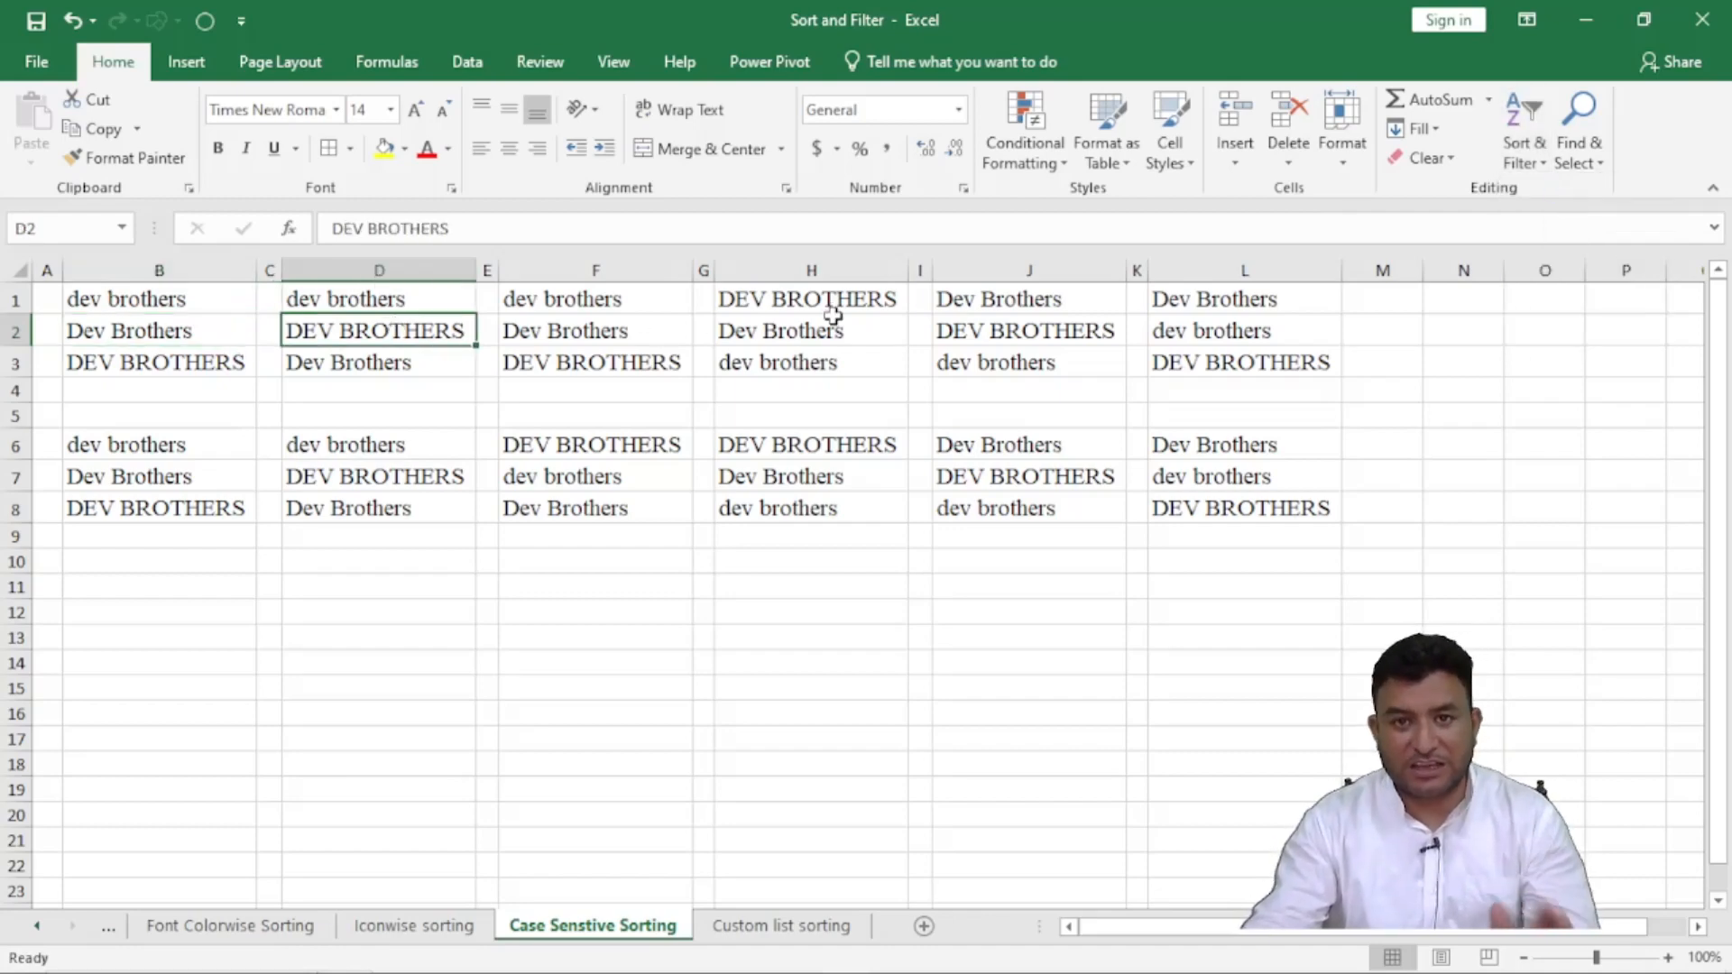
left_click(1525, 135)
left_click(1575, 191)
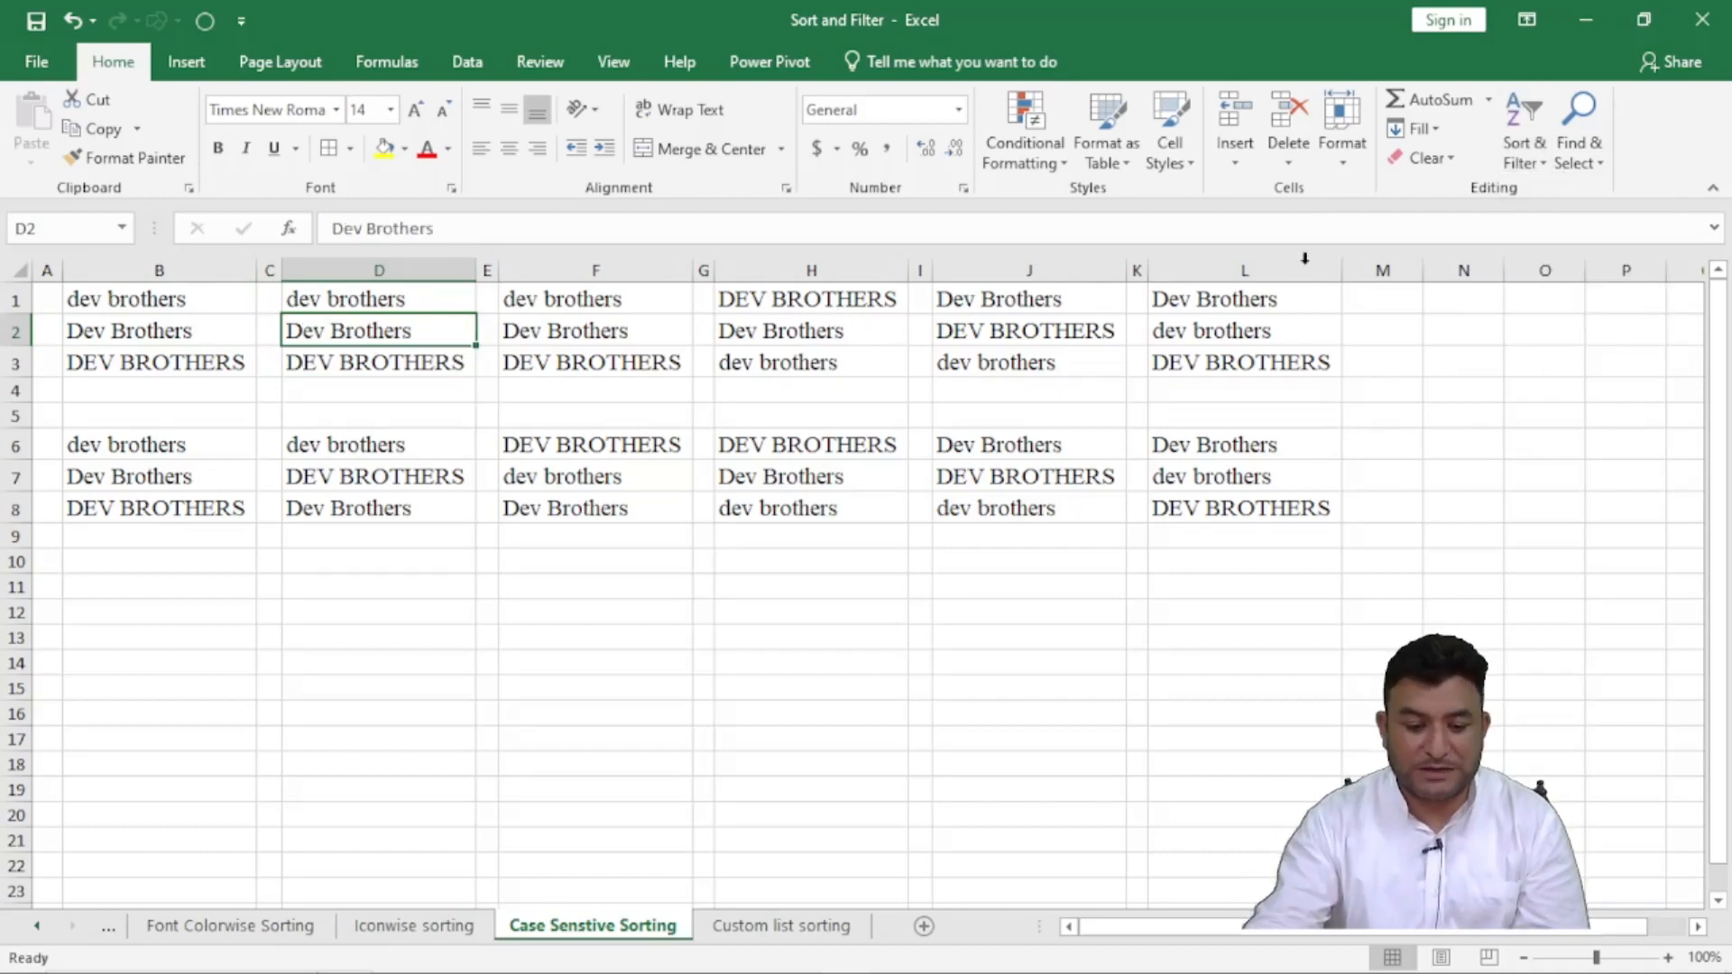
- Sort the lists in F1:F3 and H1:H3 from A to Z with case sensitivity still enabled
left_click(580, 333)
left_click(1520, 135)
left_click(1540, 191)
left_click(797, 333)
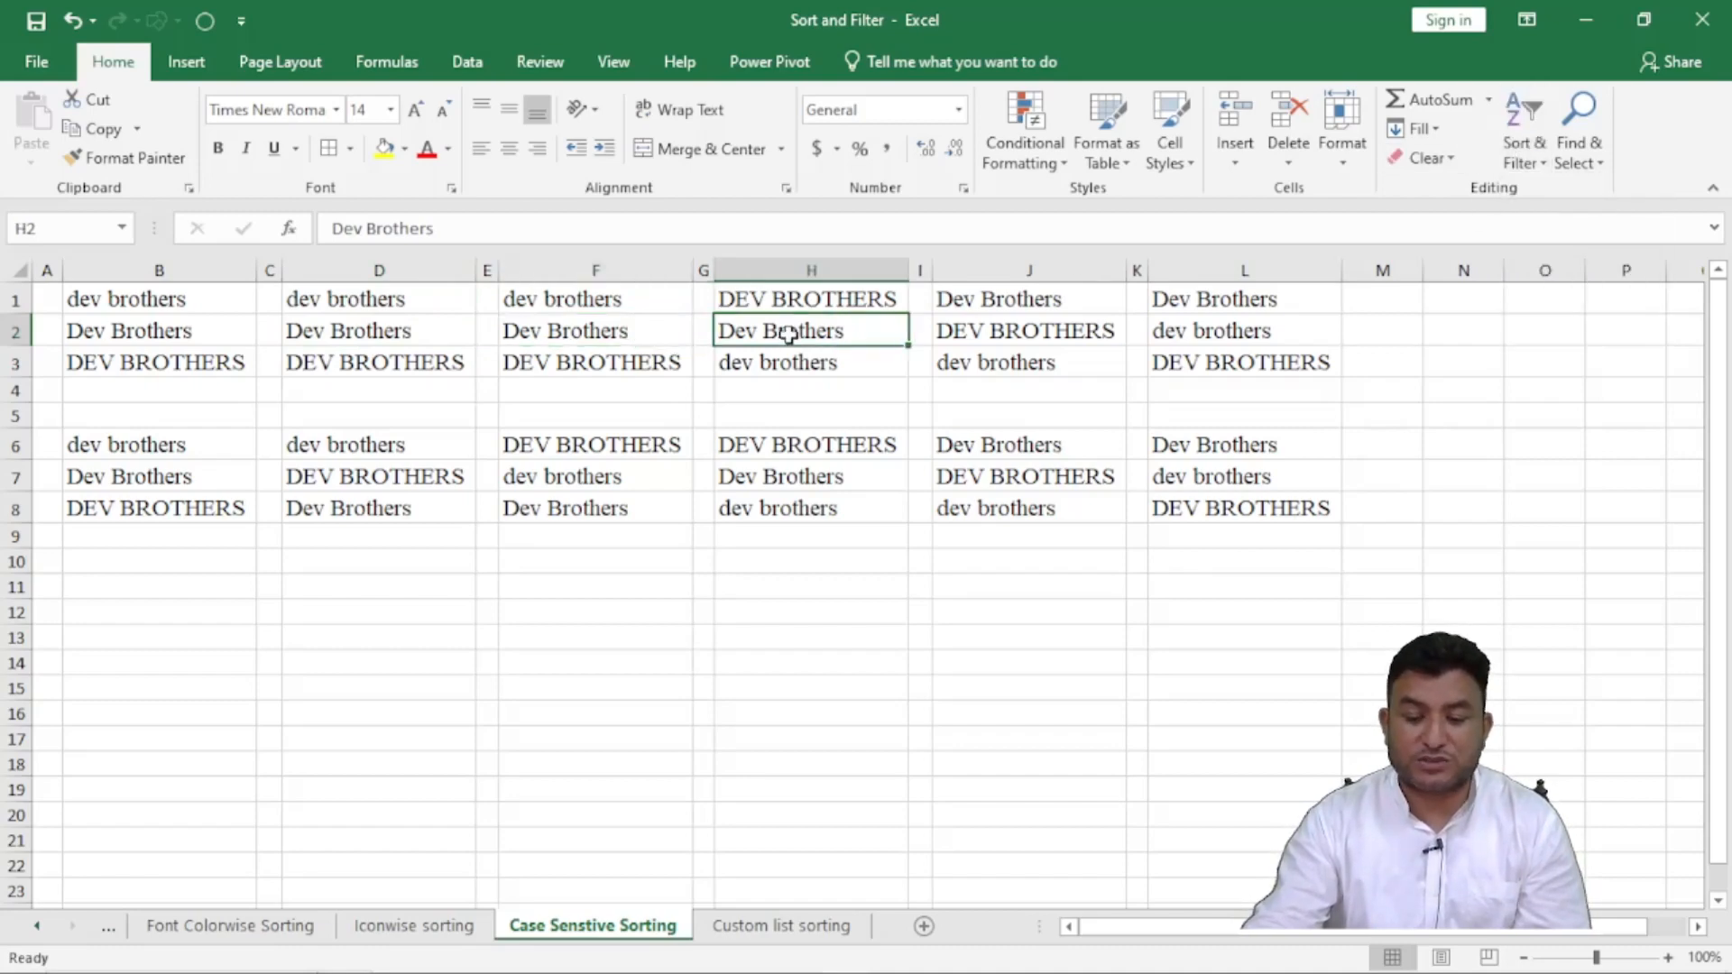
left_click(1526, 137)
left_click(1541, 191)
- Sort the lists in J1:J3 and L1:L3 from A to Z with case sensitivity still enabled
left_click(952, 341)
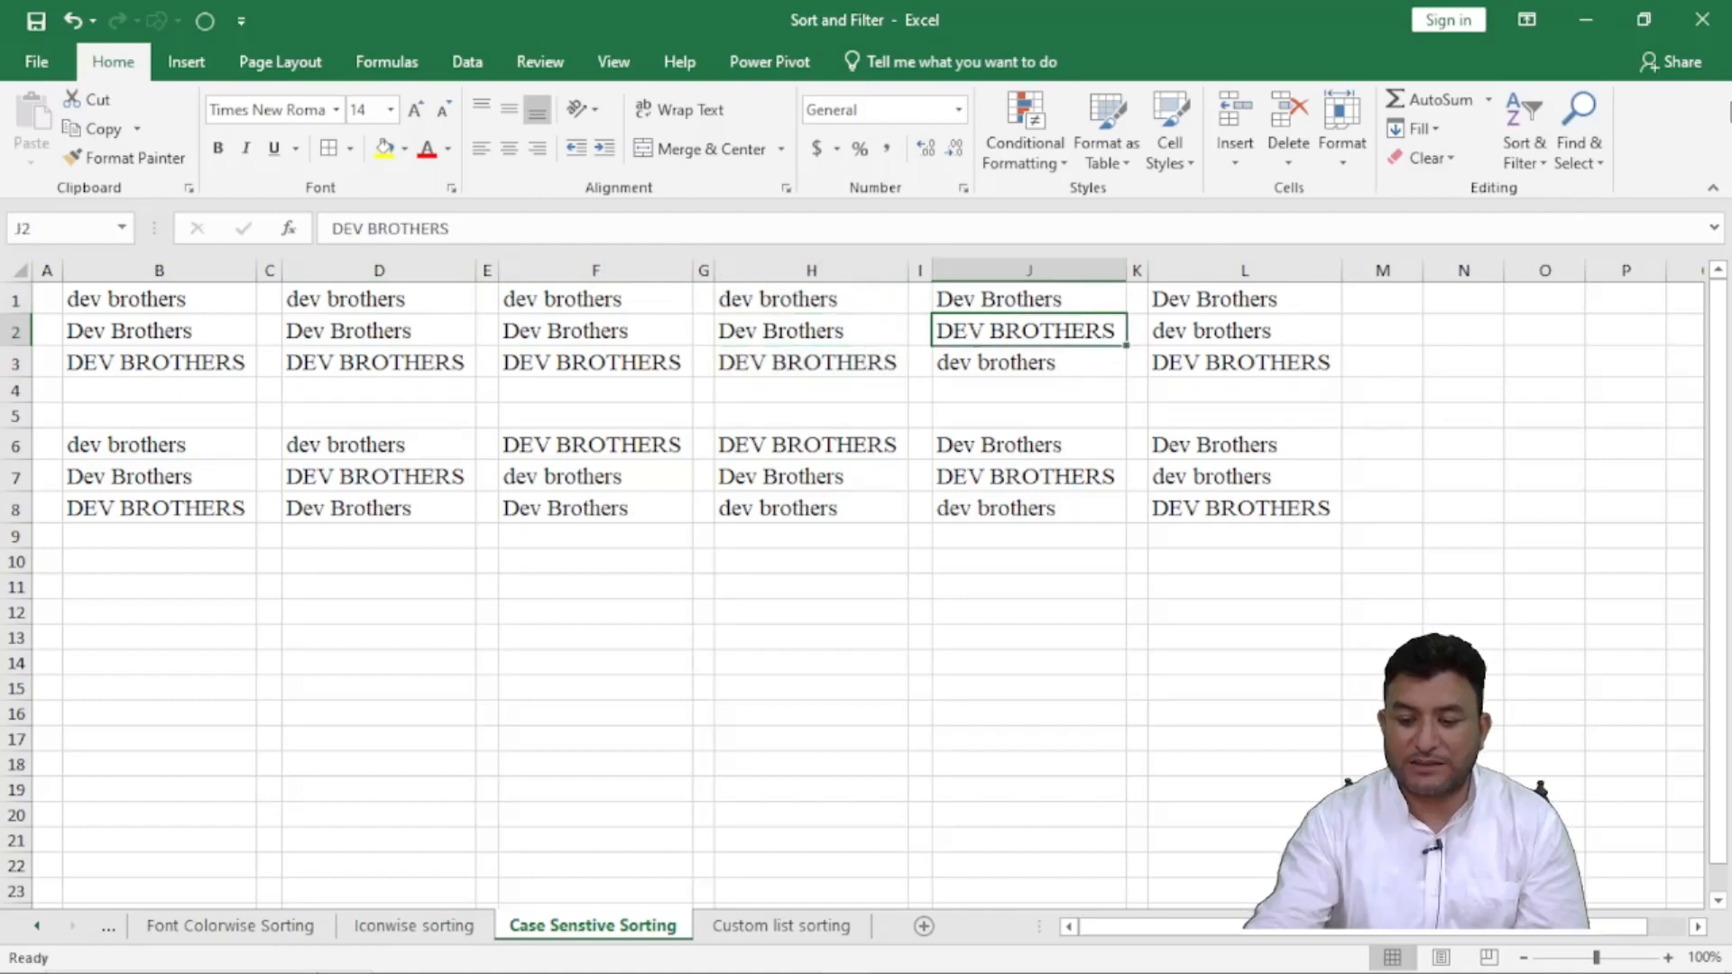
left_click(1523, 134)
left_click(1545, 194)
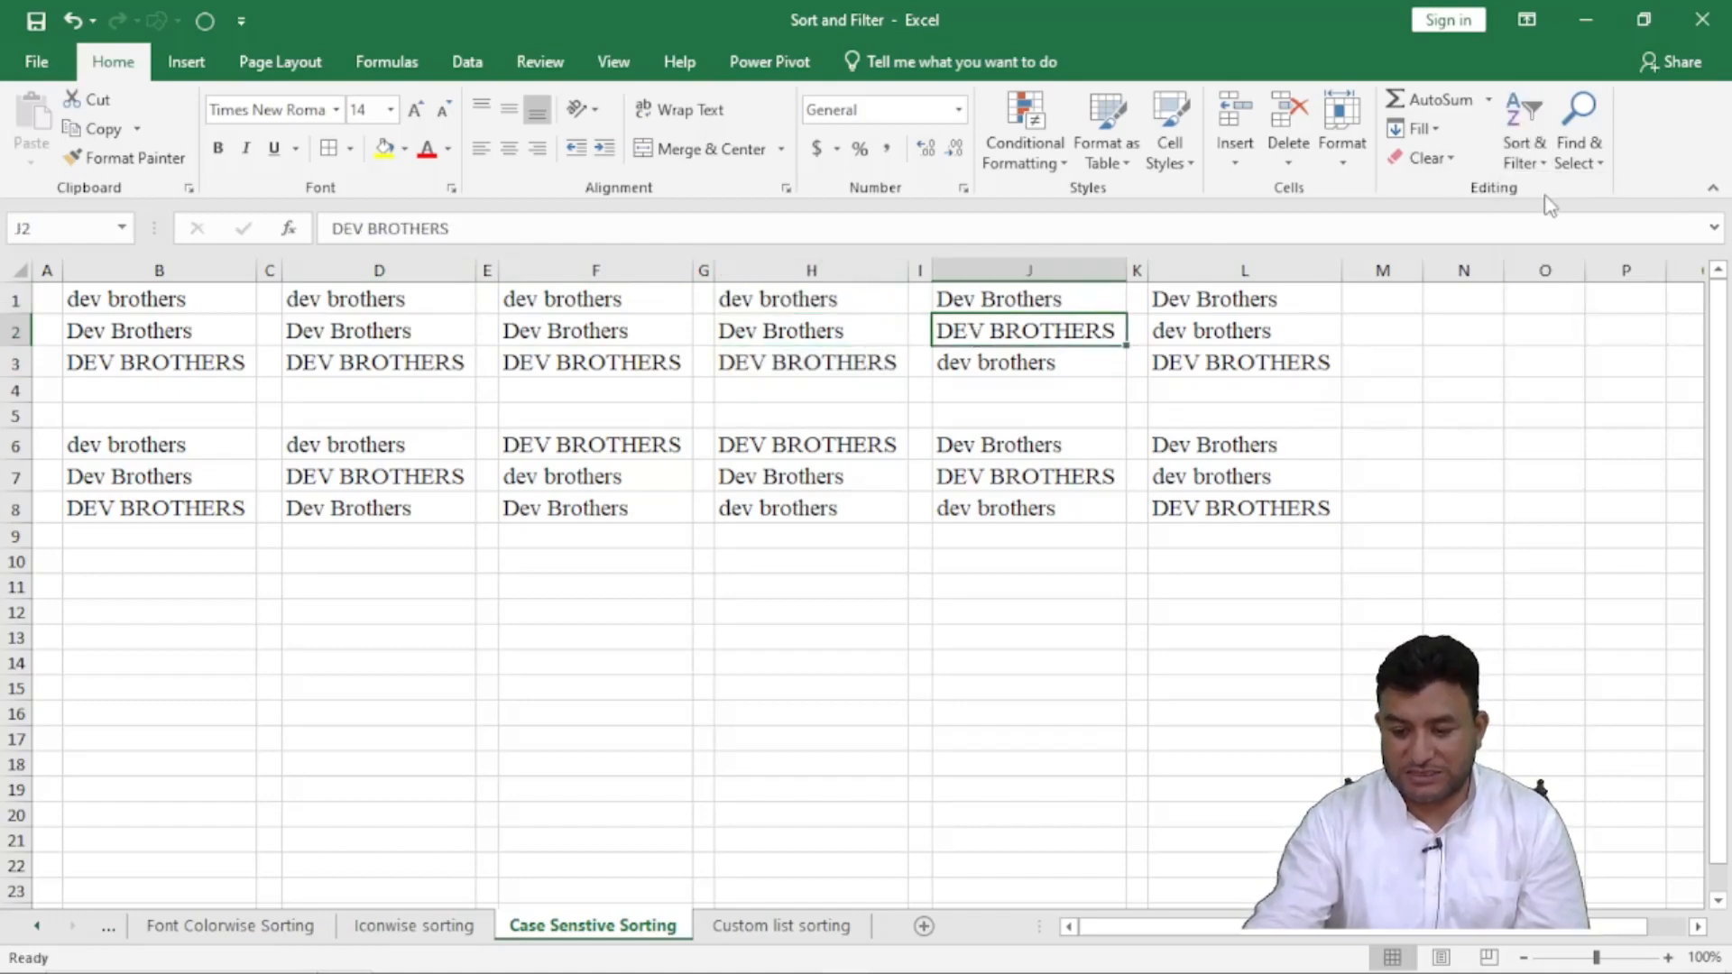
left_click(1244, 330)
left_click(1581, 135)
left_click(1519, 149)
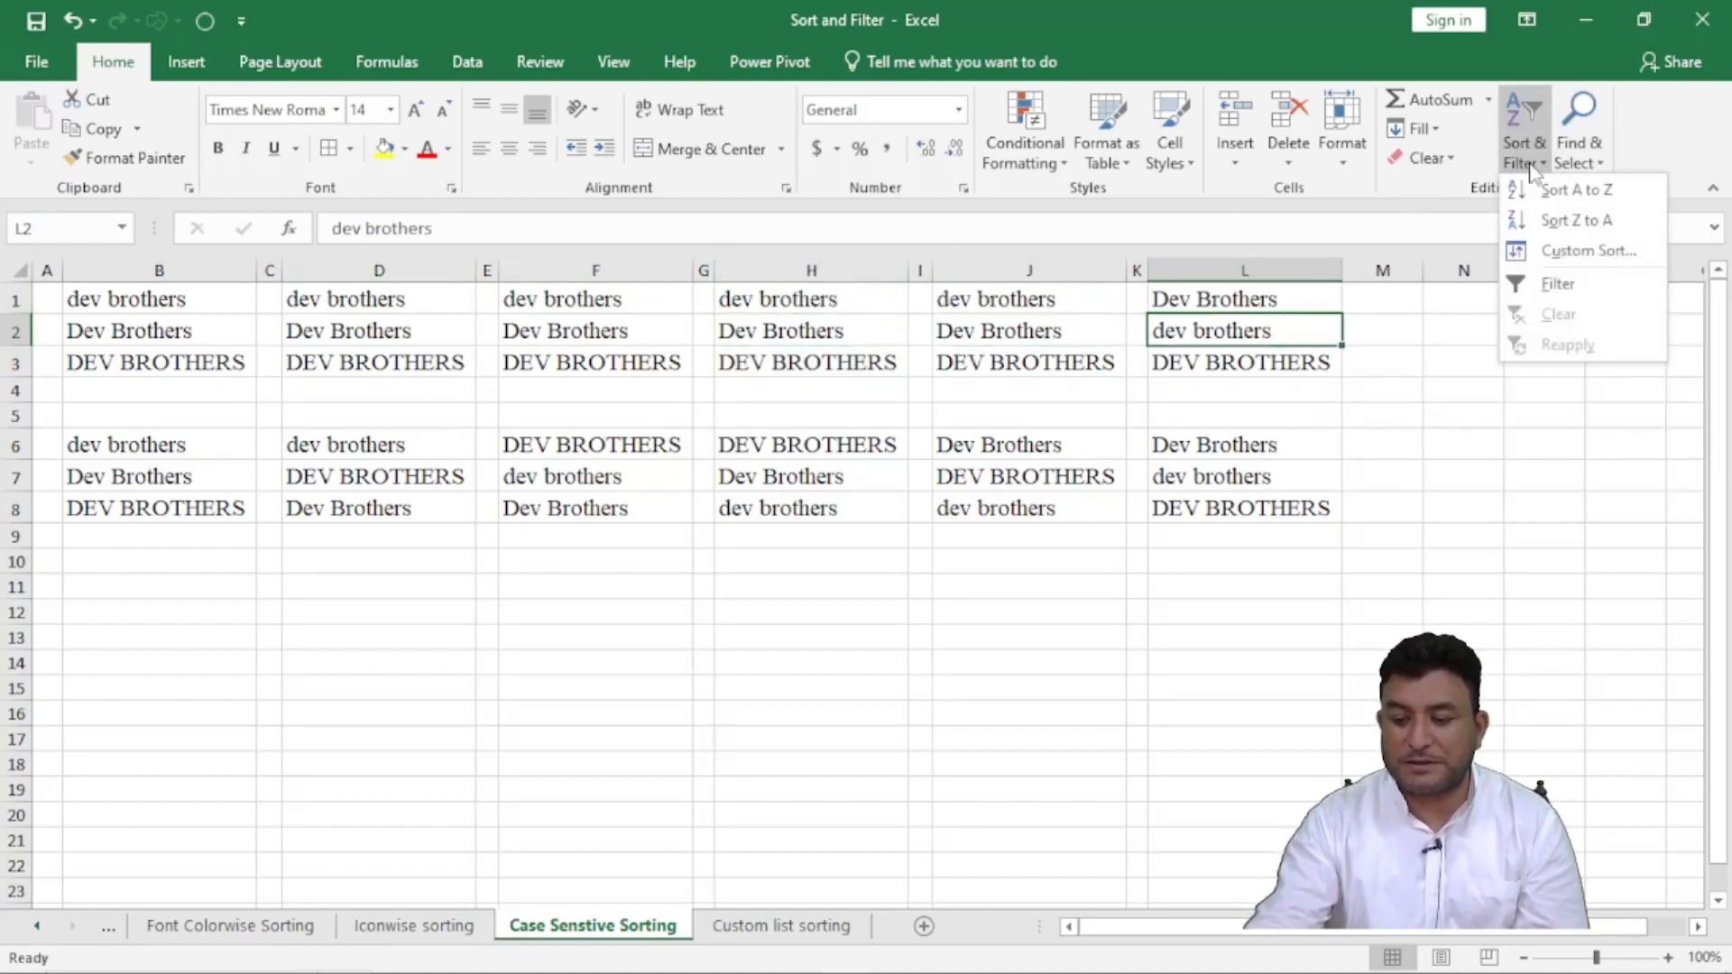
left_click(1542, 191)
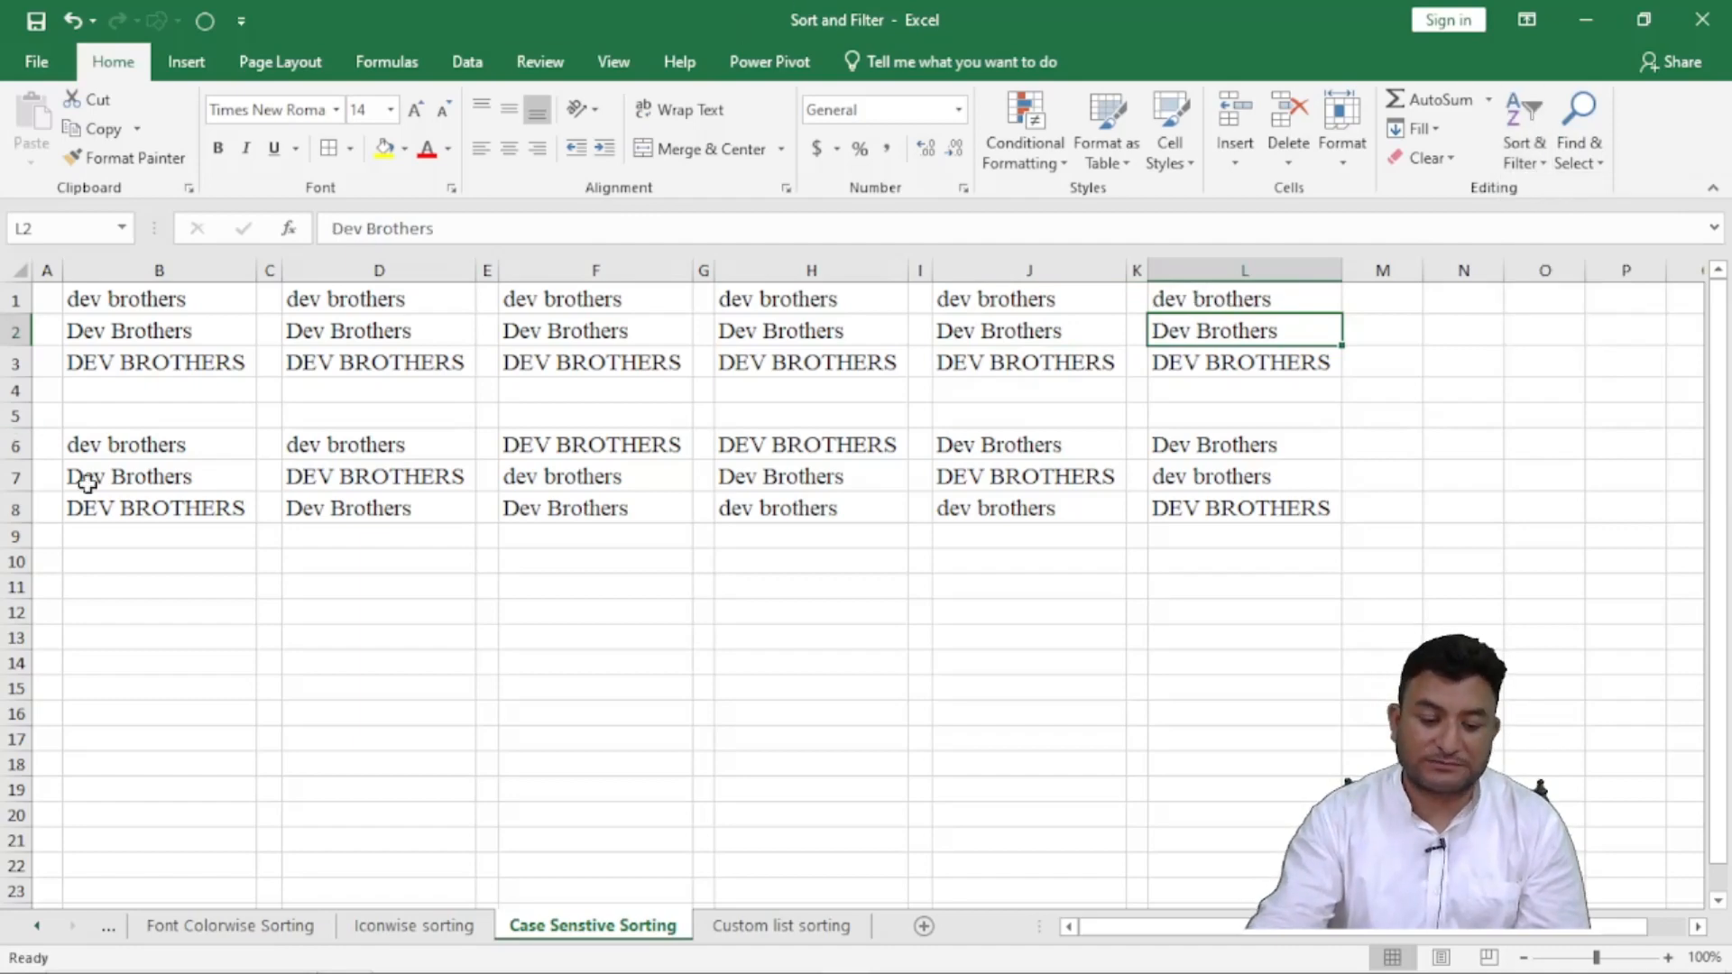
- Sort the lists in B6:B8 and D6:D8 from Z to A with case sensitivity still enabled
left_click(91, 476)
left_click(1522, 144)
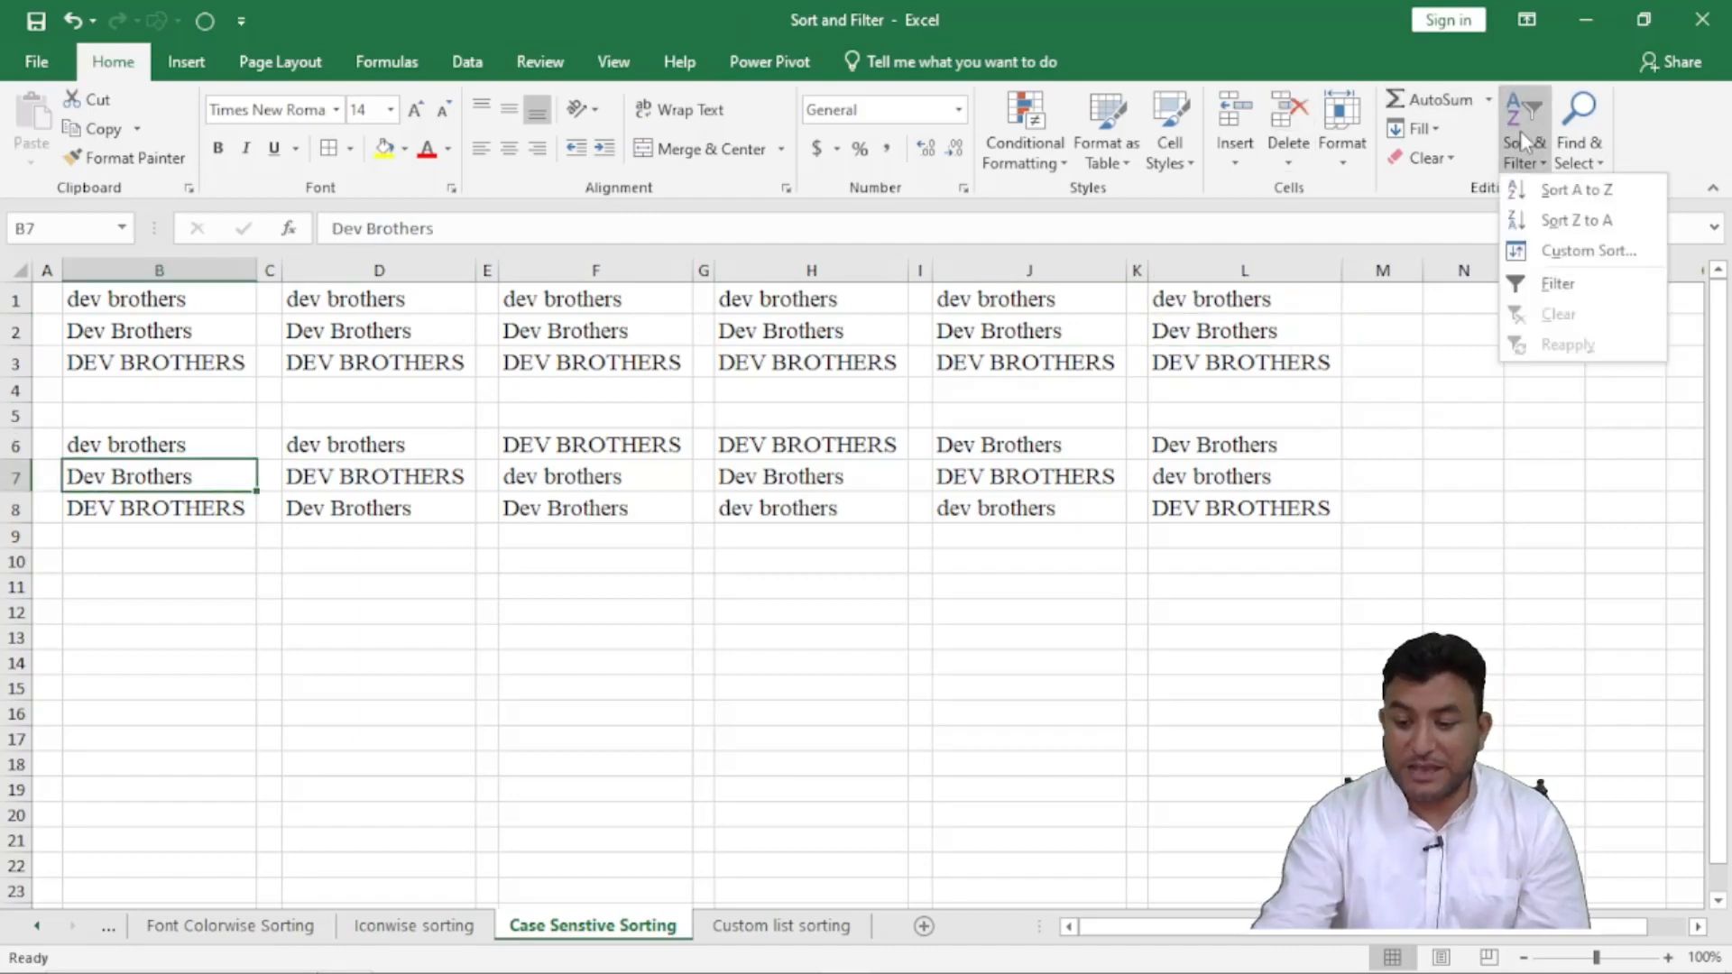
left_click(1552, 221)
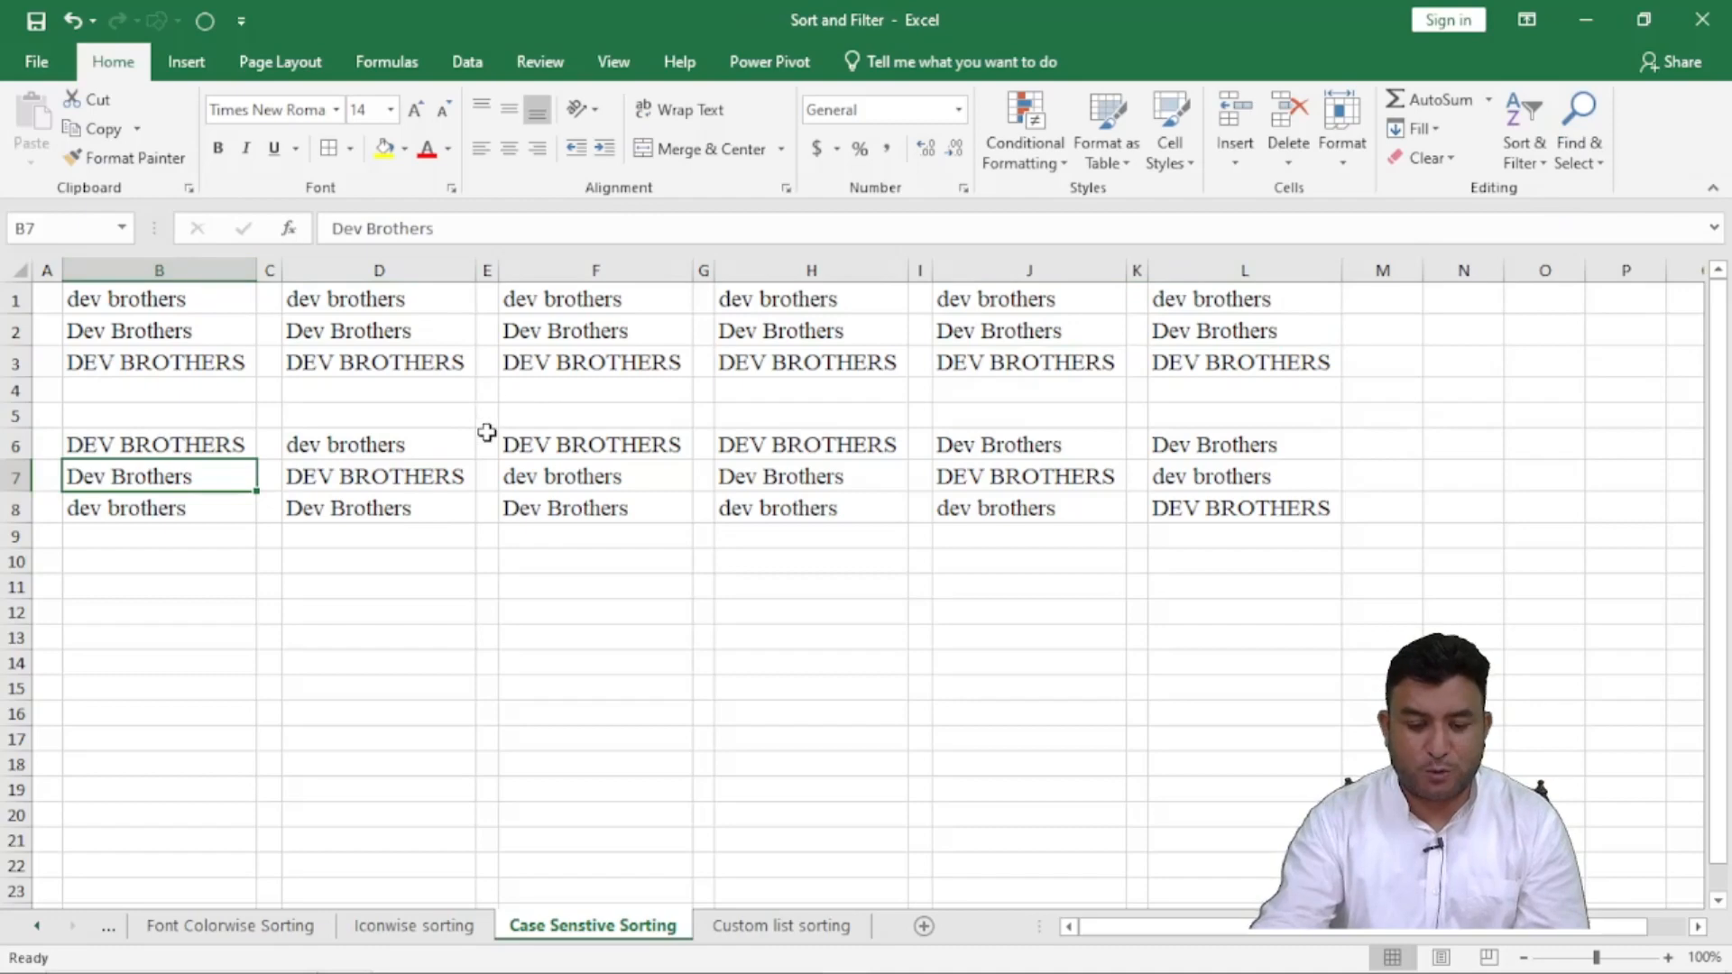
left_click(379, 474)
left_click(1519, 121)
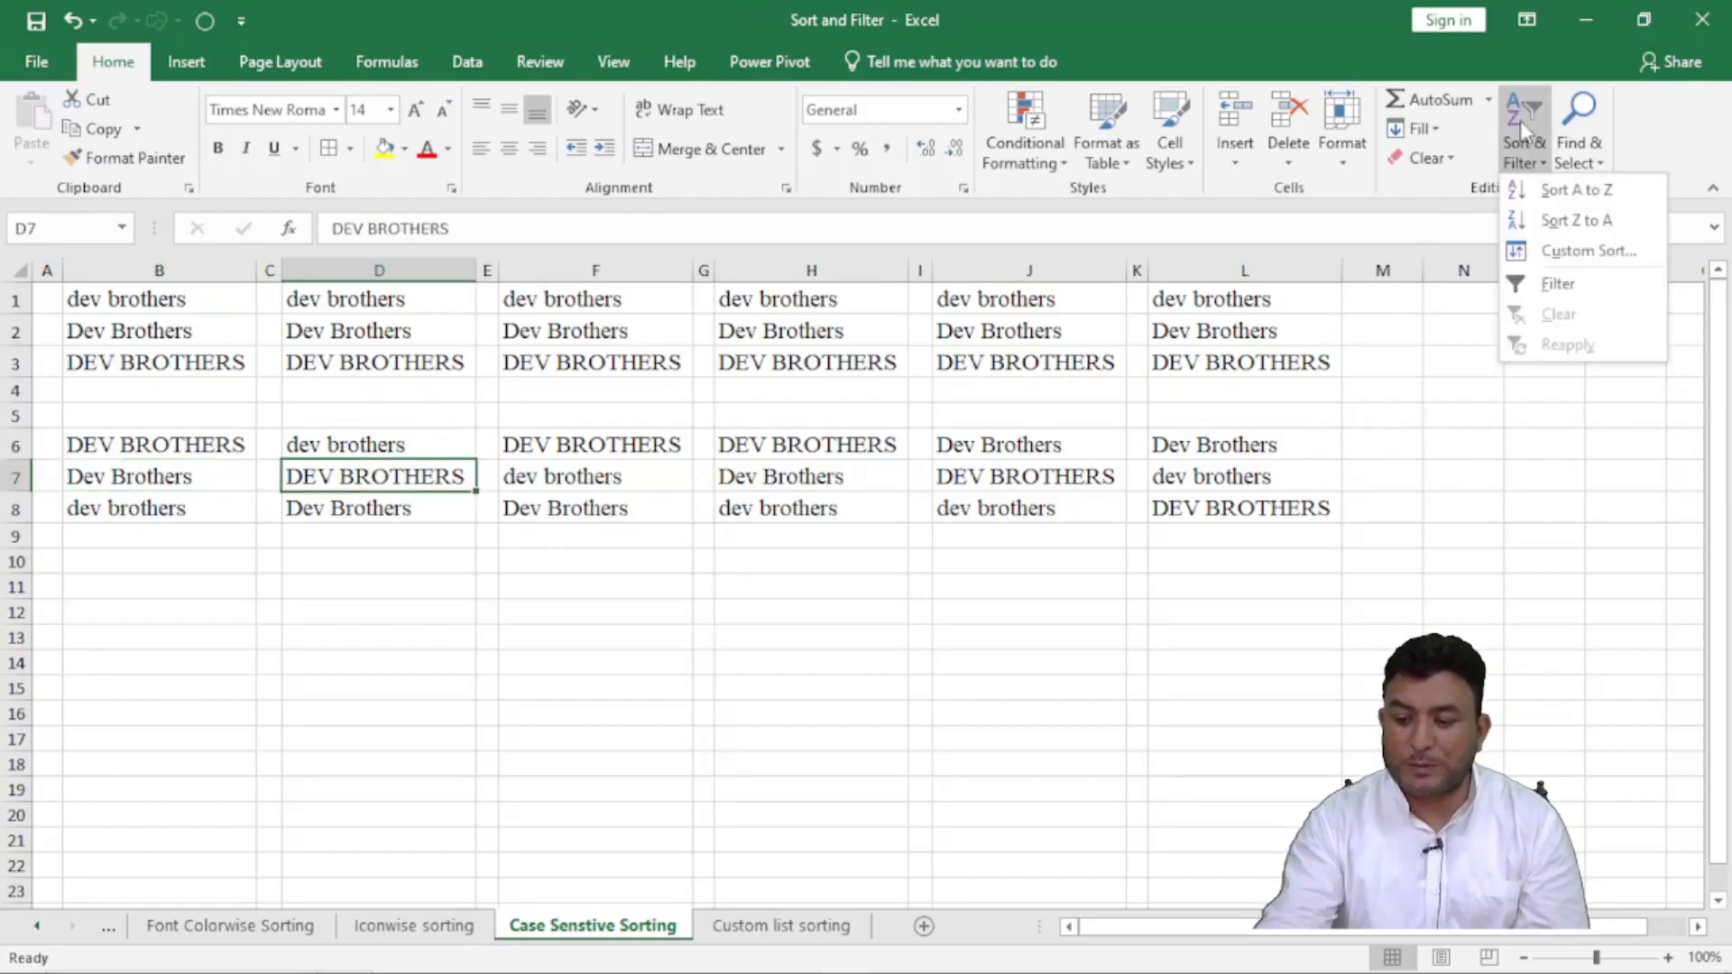
left_click(1554, 220)
- Sort the lists in F6:F8 and H6:H8 from Z to A with case sensitivity still enabled
left_click(587, 476)
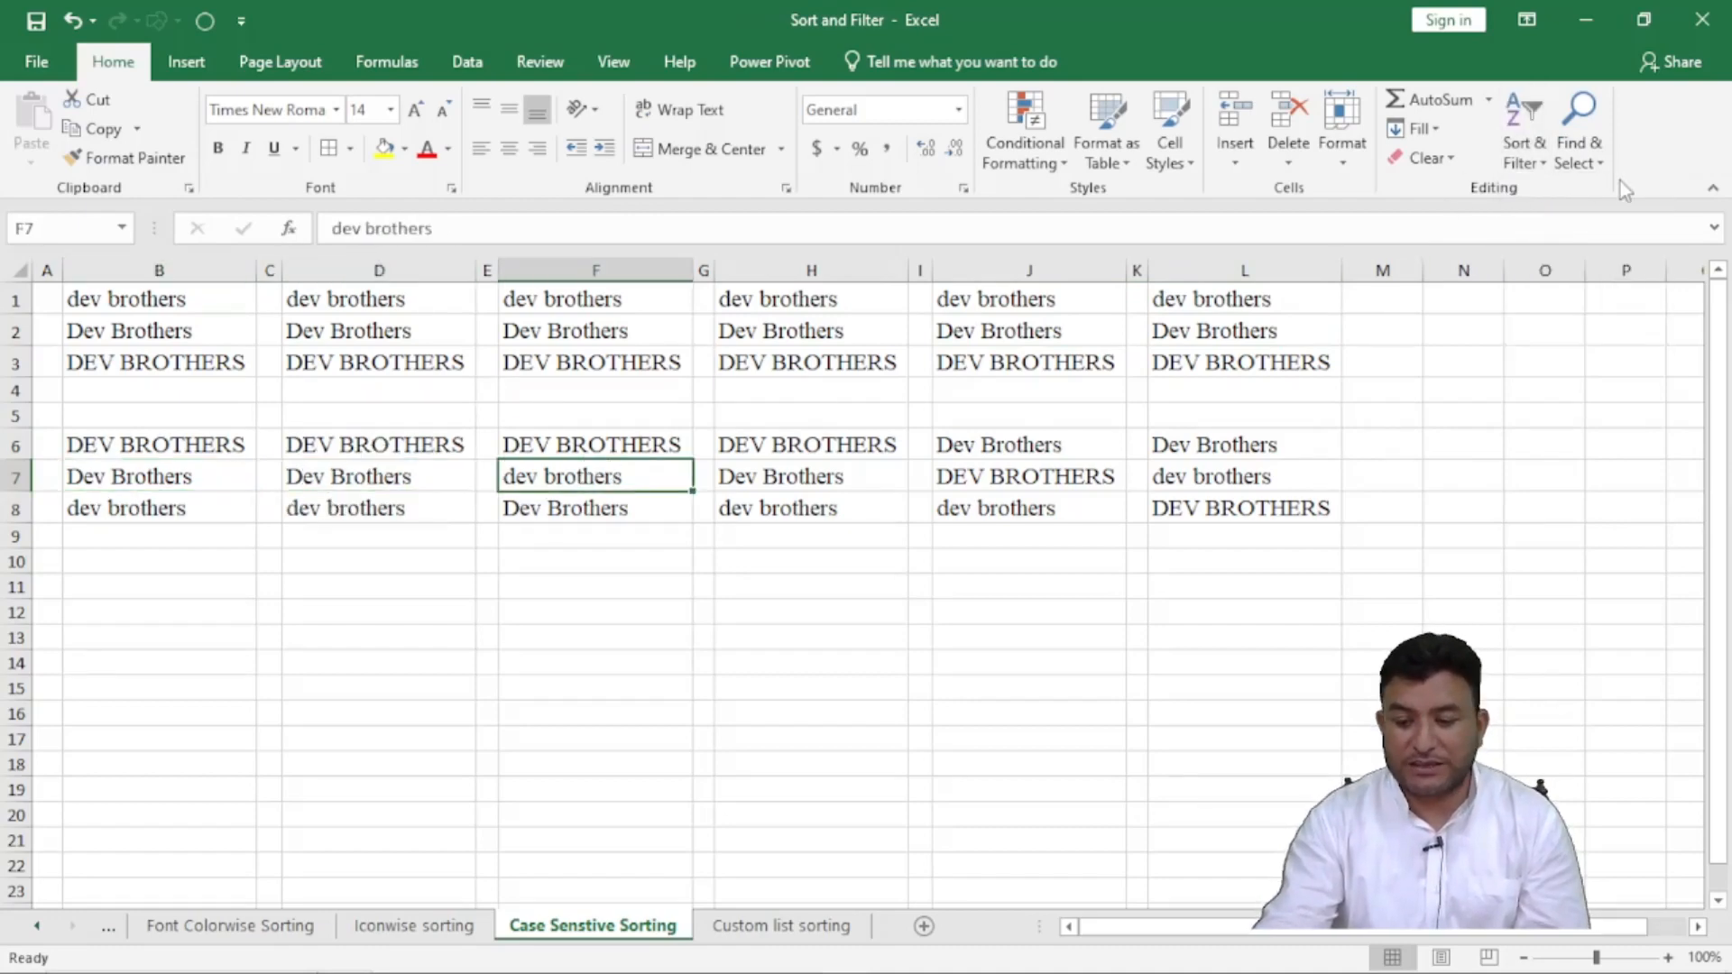
left_click(1525, 144)
left_click(1553, 220)
left_click(787, 468)
left_click(1522, 144)
left_click(1553, 220)
- Sort the lists in J6:J8 and L6:L8 from Z to A with case sensitivity still enabled
left_click(1063, 466)
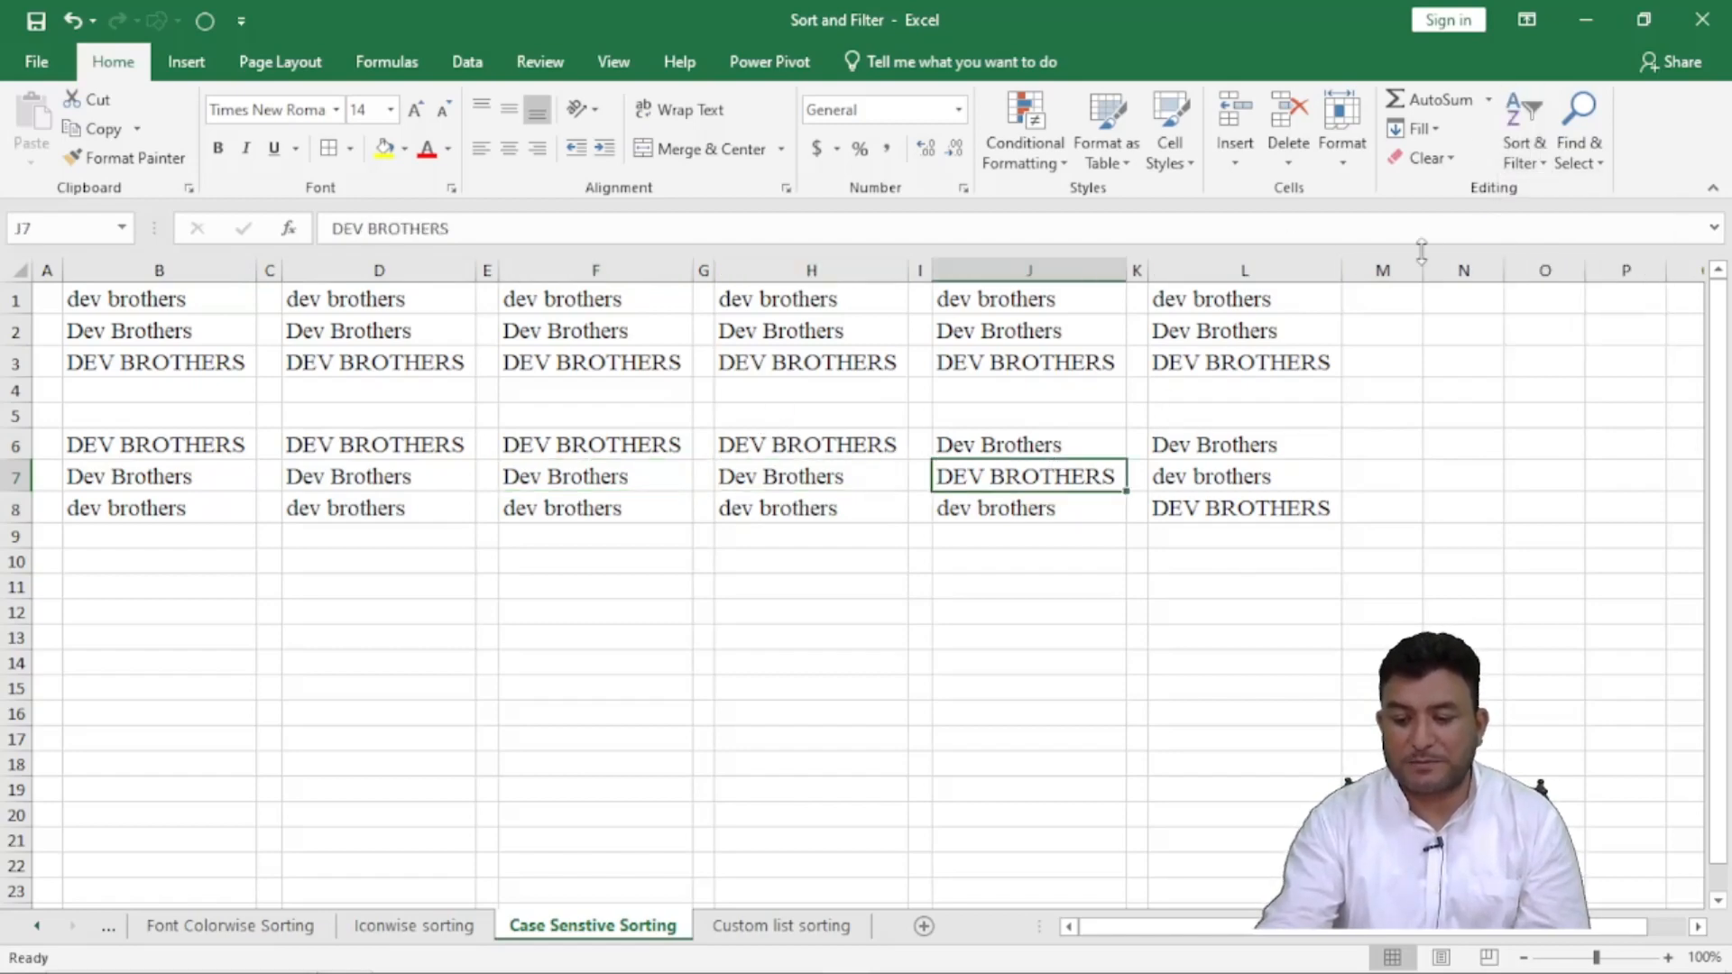
left_click(1524, 143)
left_click(1533, 221)
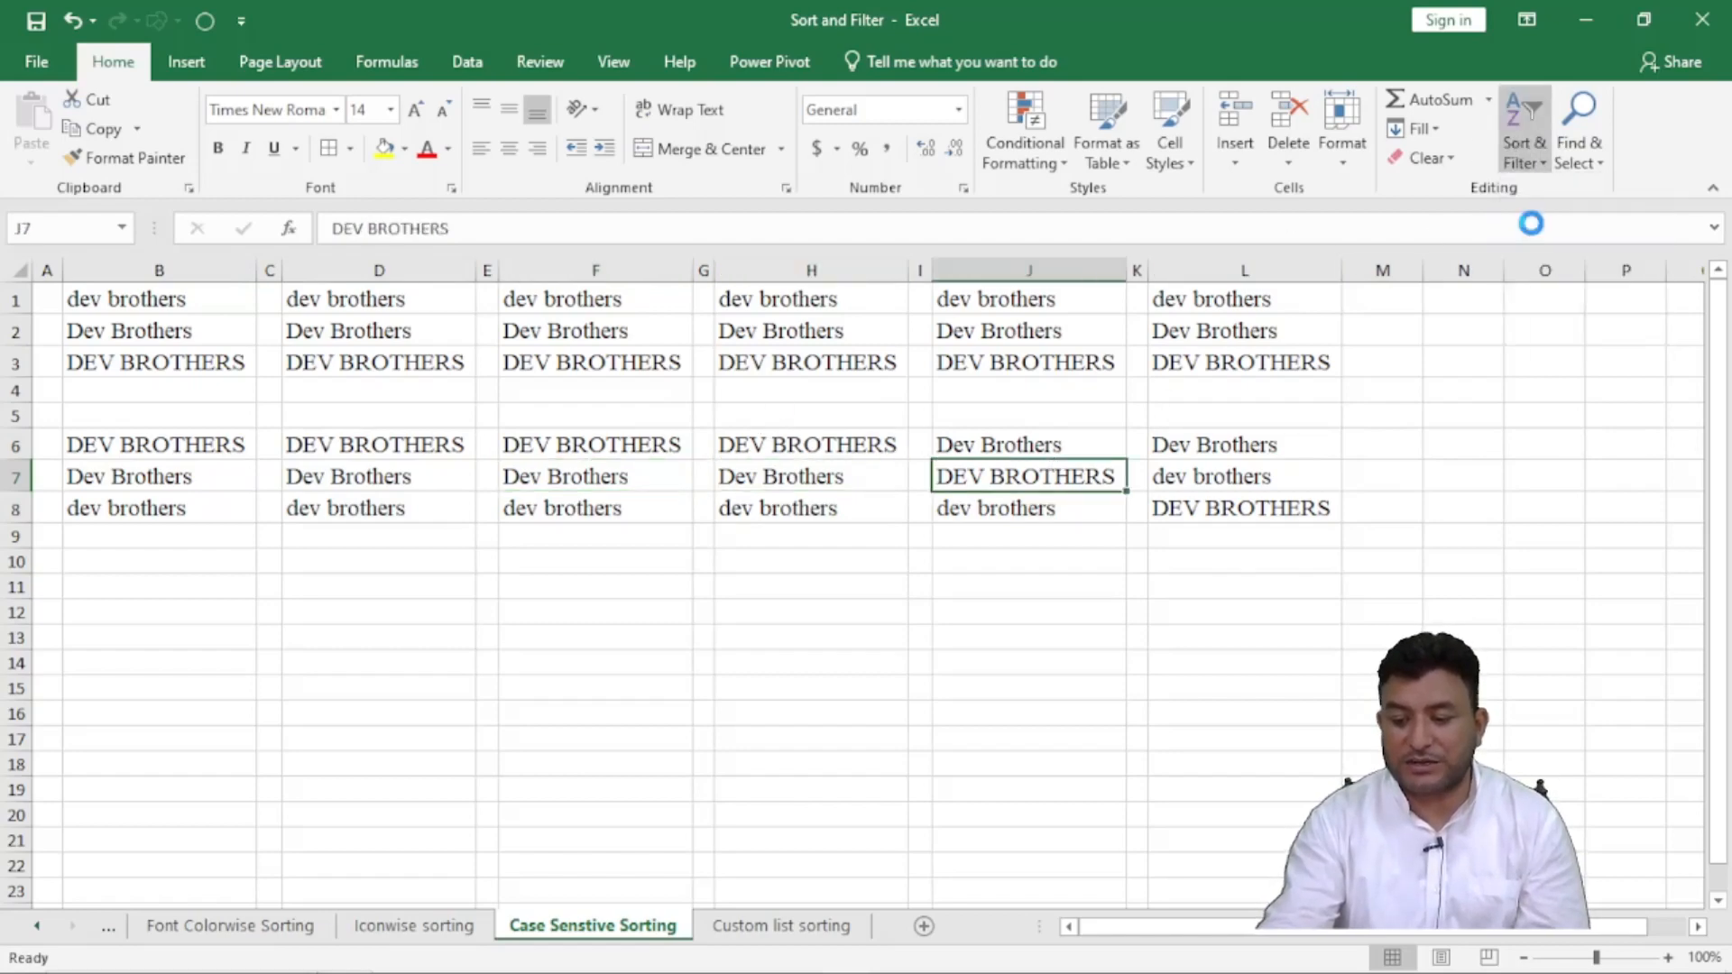
left_click(1231, 469)
left_click(1521, 140)
left_click(1554, 220)
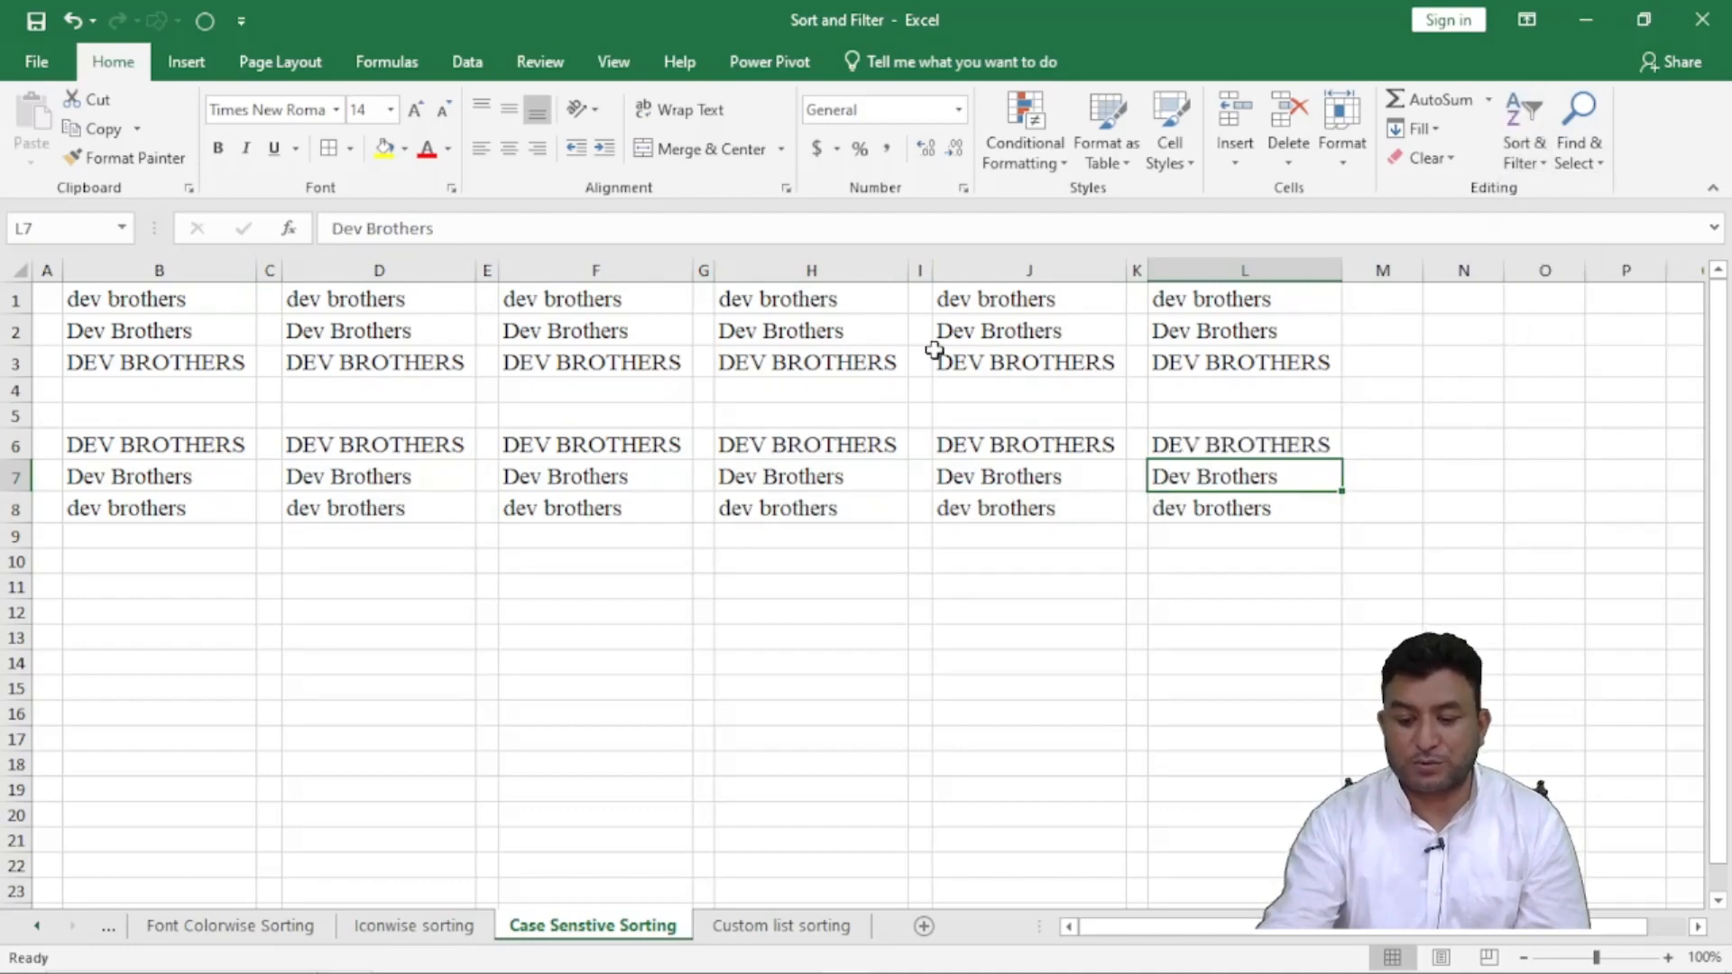
- Compare the letter-case order of the A to Z list in B1:B3 with the Z to A list in B6:B8
left_click_drag(271, 330, 397, 332)
left_click(685, 423)
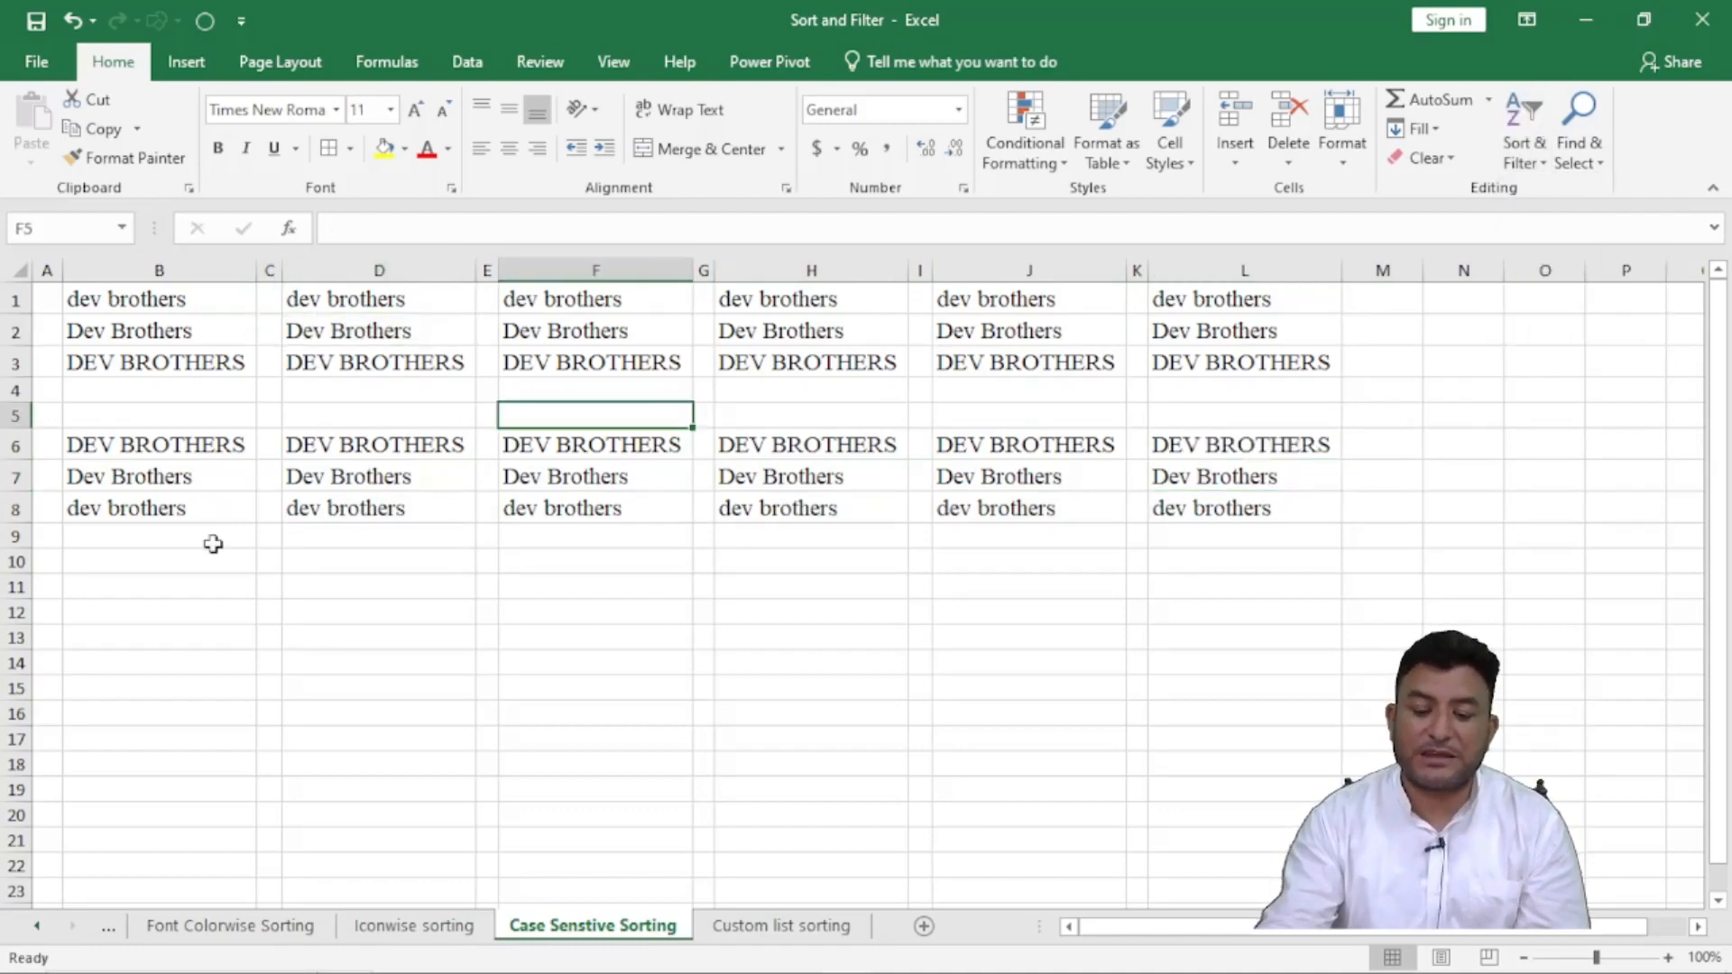
left_click_drag(144, 299, 155, 360)
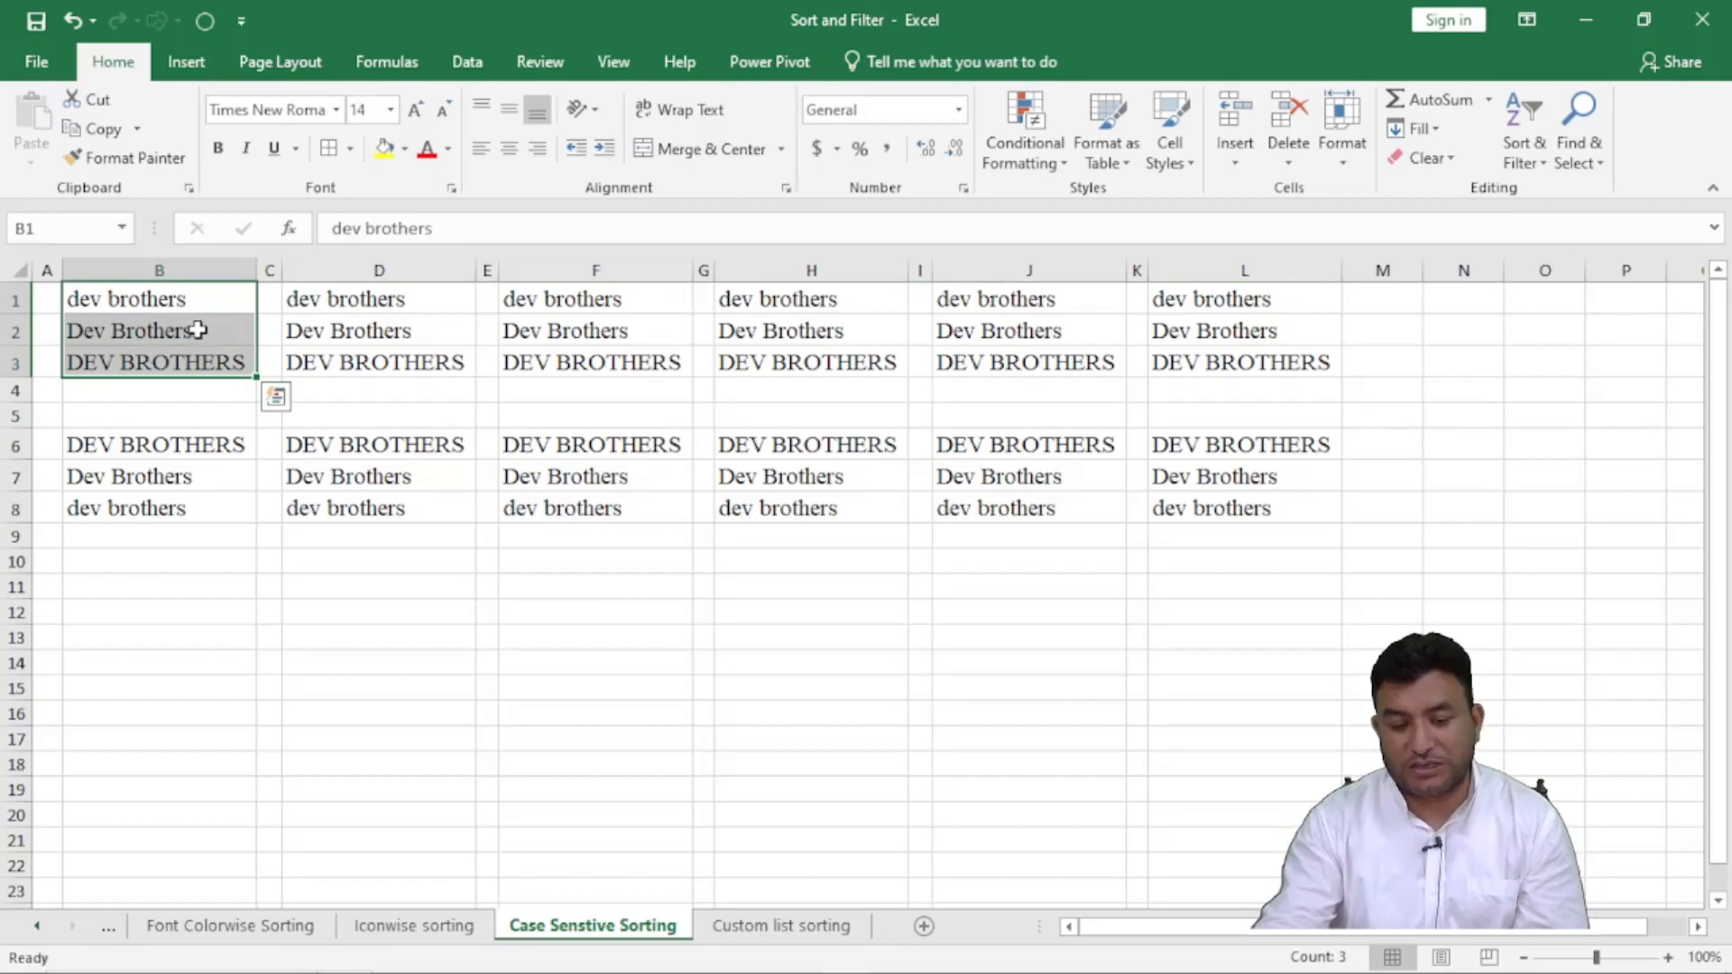
left_click(190, 332)
left_click(148, 296)
left_click_drag(132, 299, 141, 360)
left_click(373, 334)
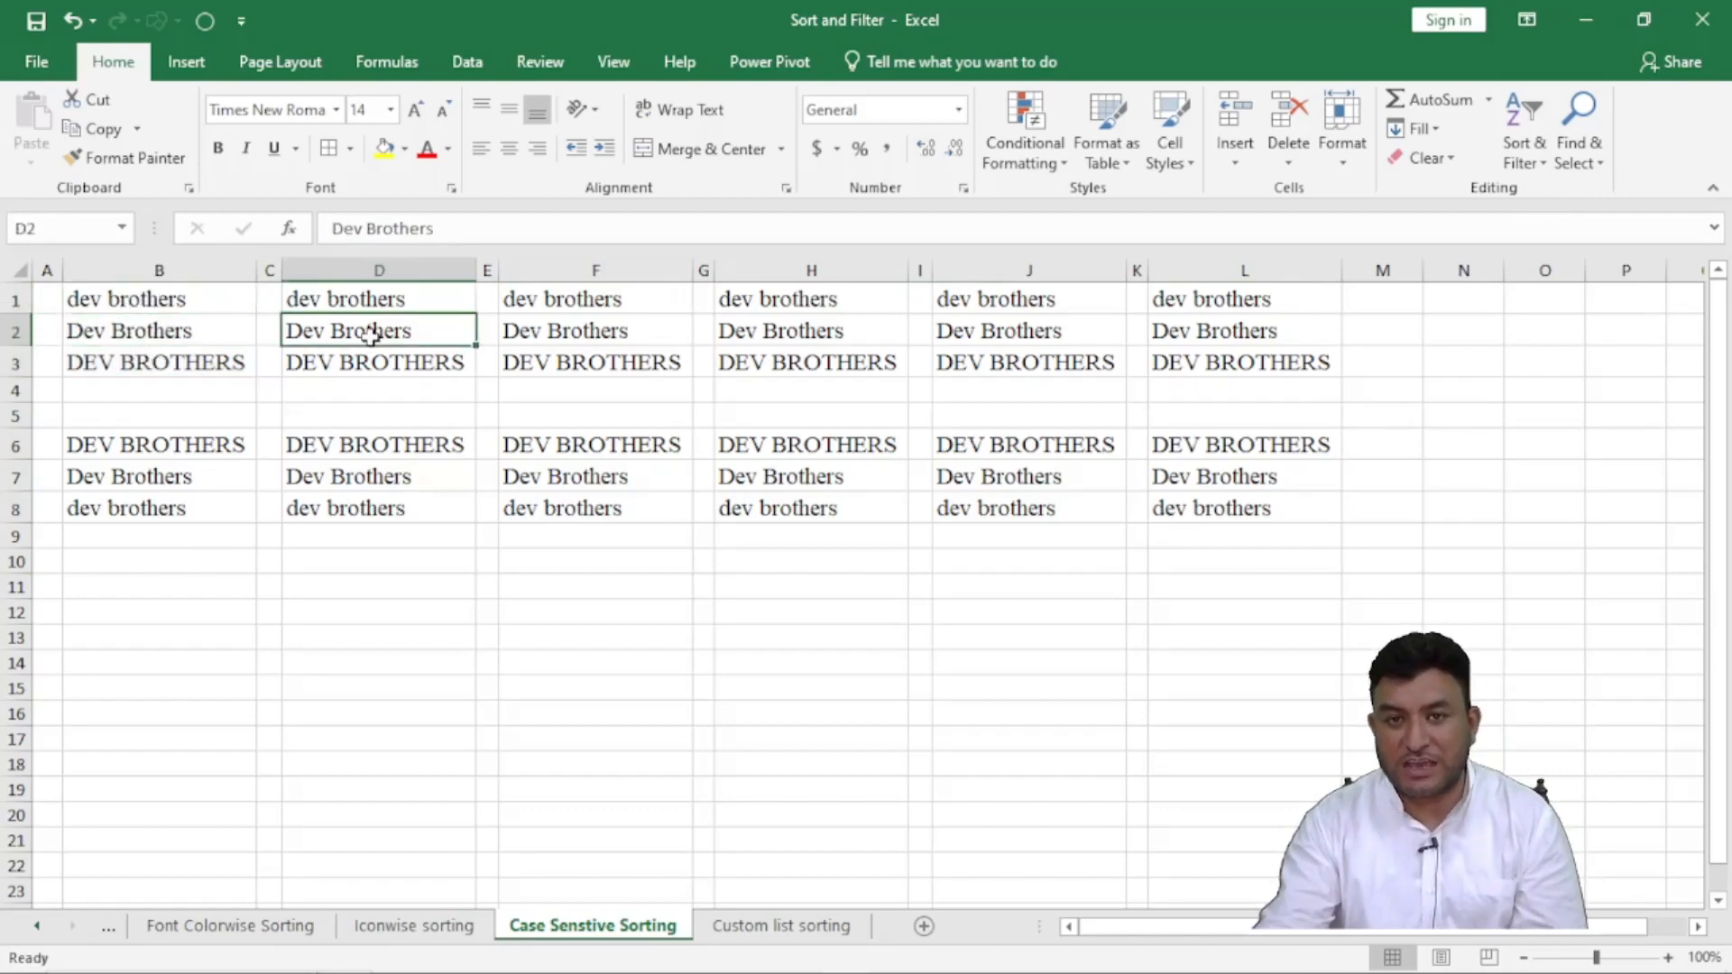
left_click(182, 296)
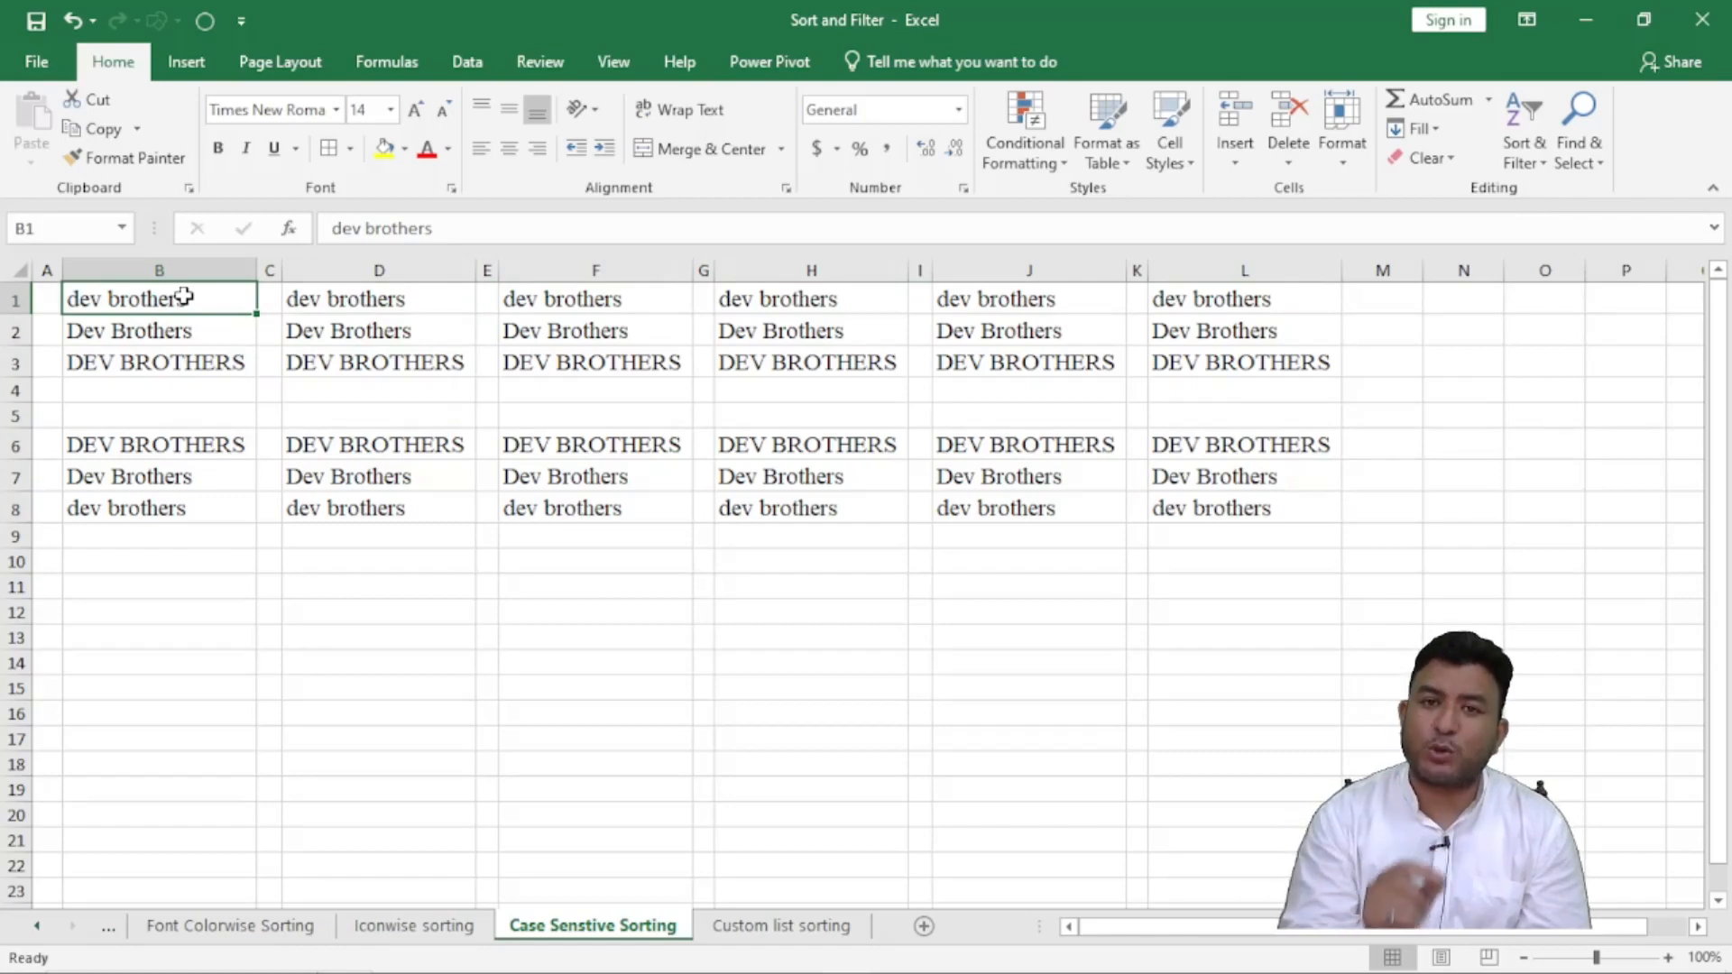
left_click(173, 333)
left_click(187, 362)
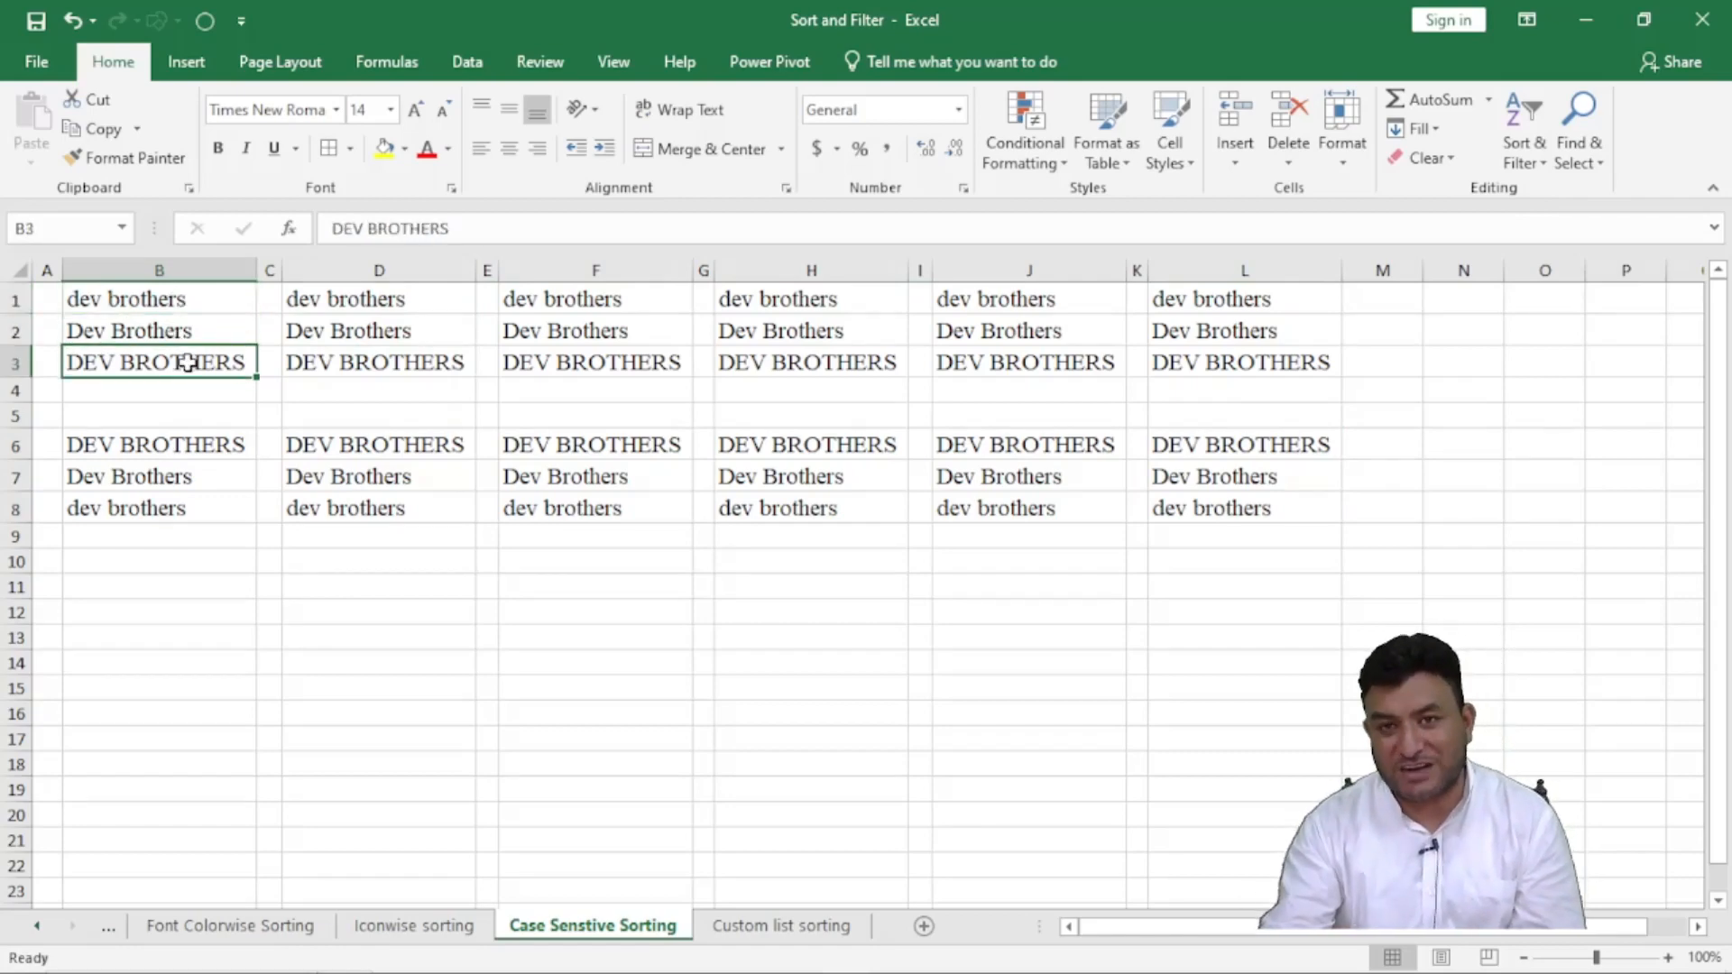
left_click(163, 445)
left_click(154, 485)
left_click(145, 441)
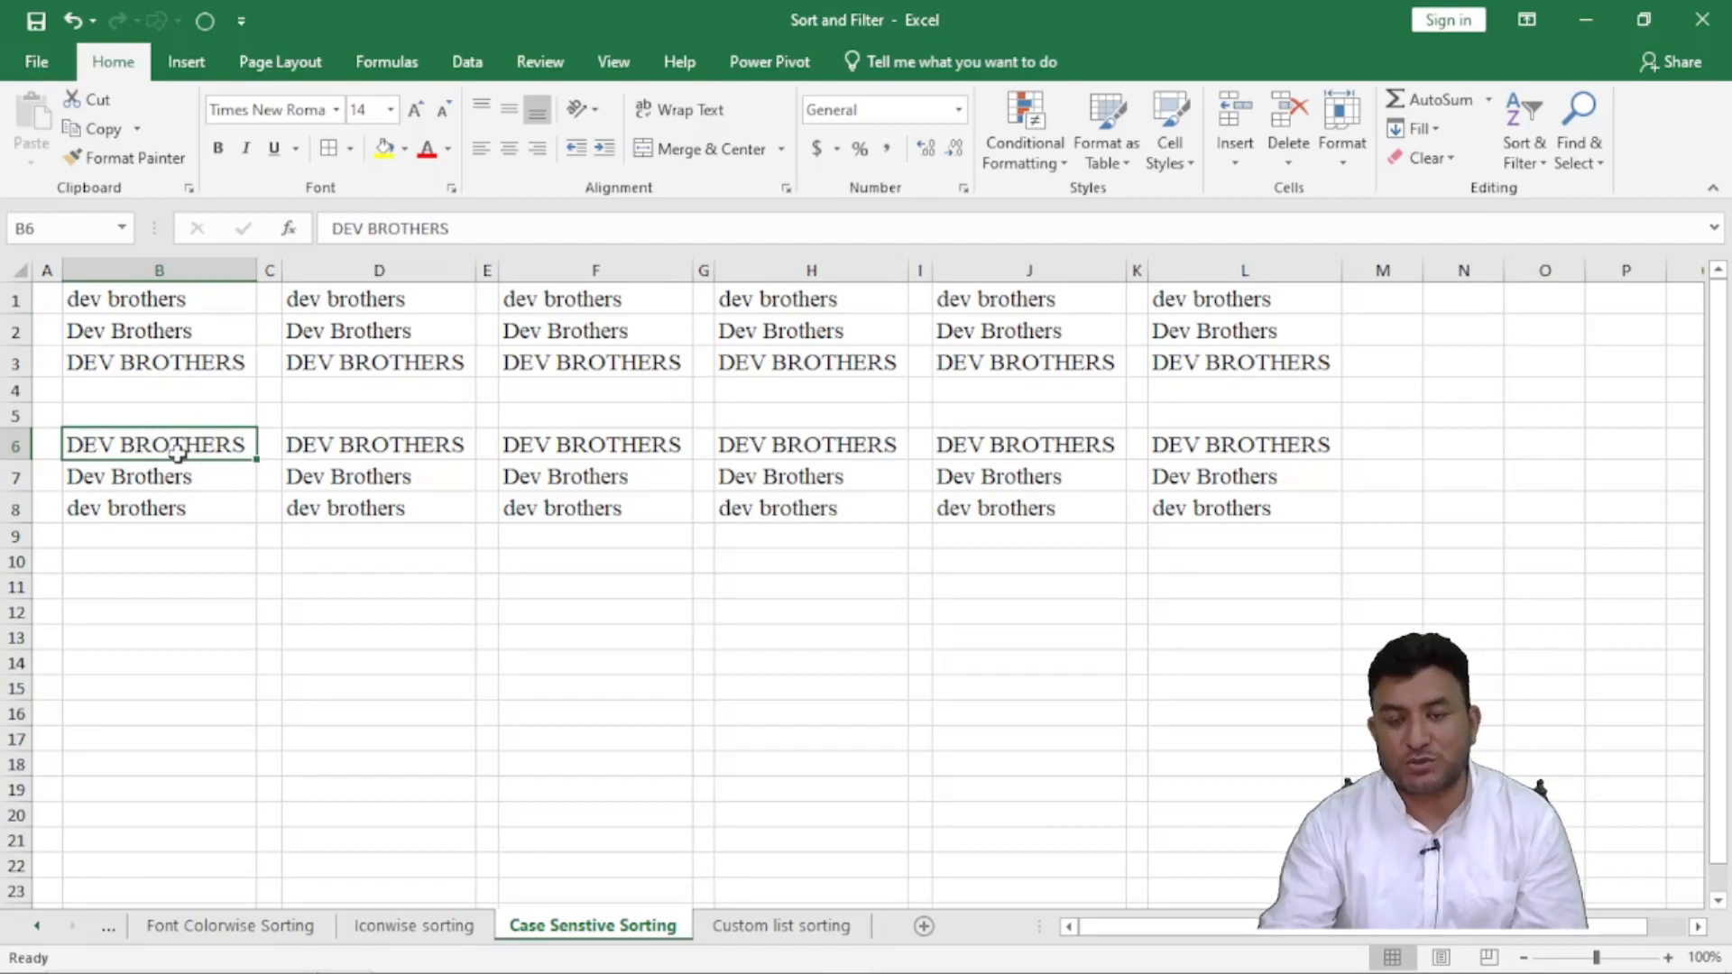
left_click(137, 480)
left_click(168, 513)
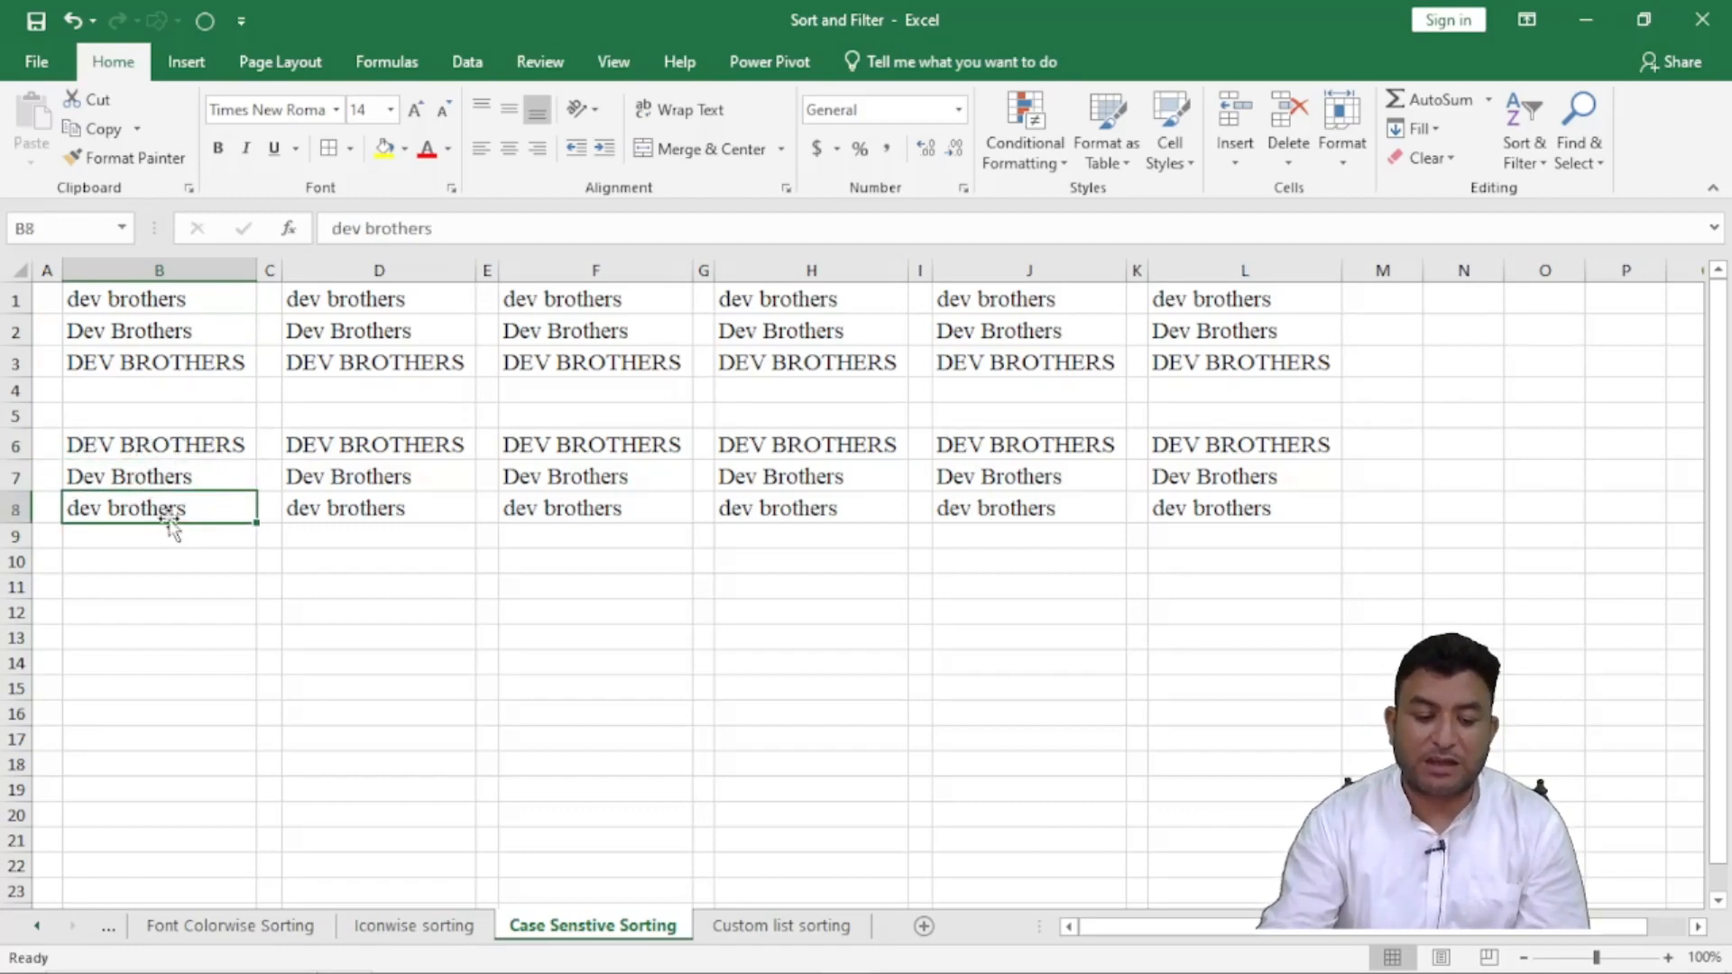
left_click(228, 557)
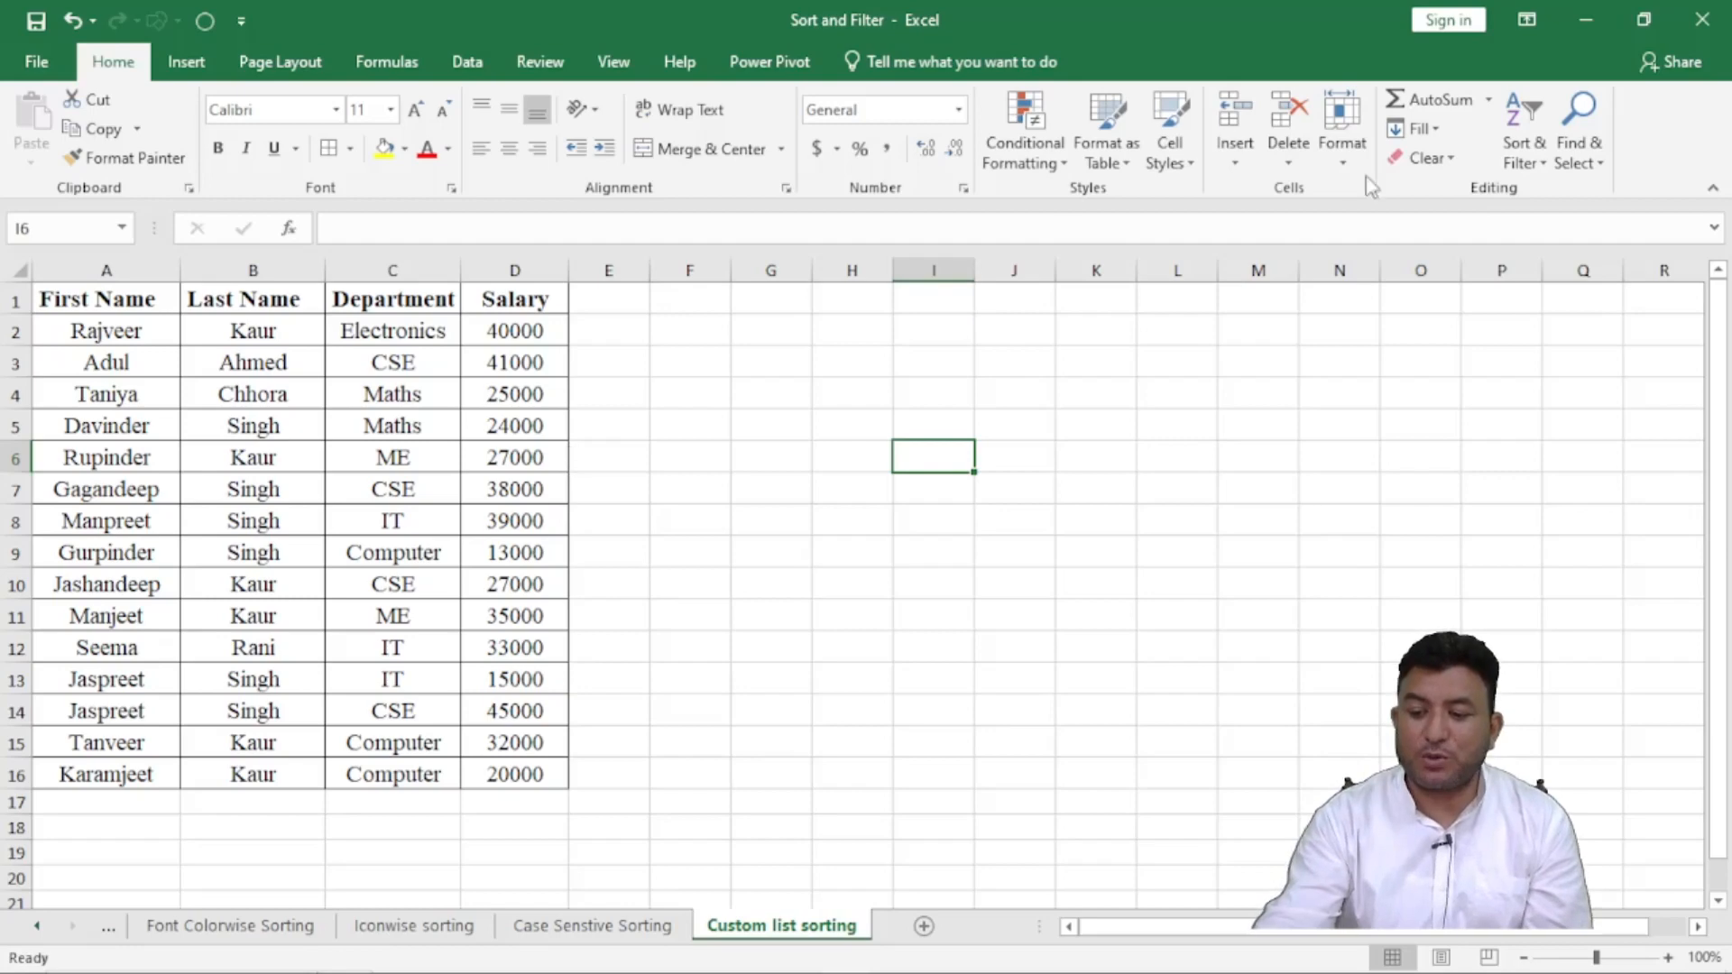
- Examine the department entries in column C of the Custom list sorting sheet
left_click(1524, 140)
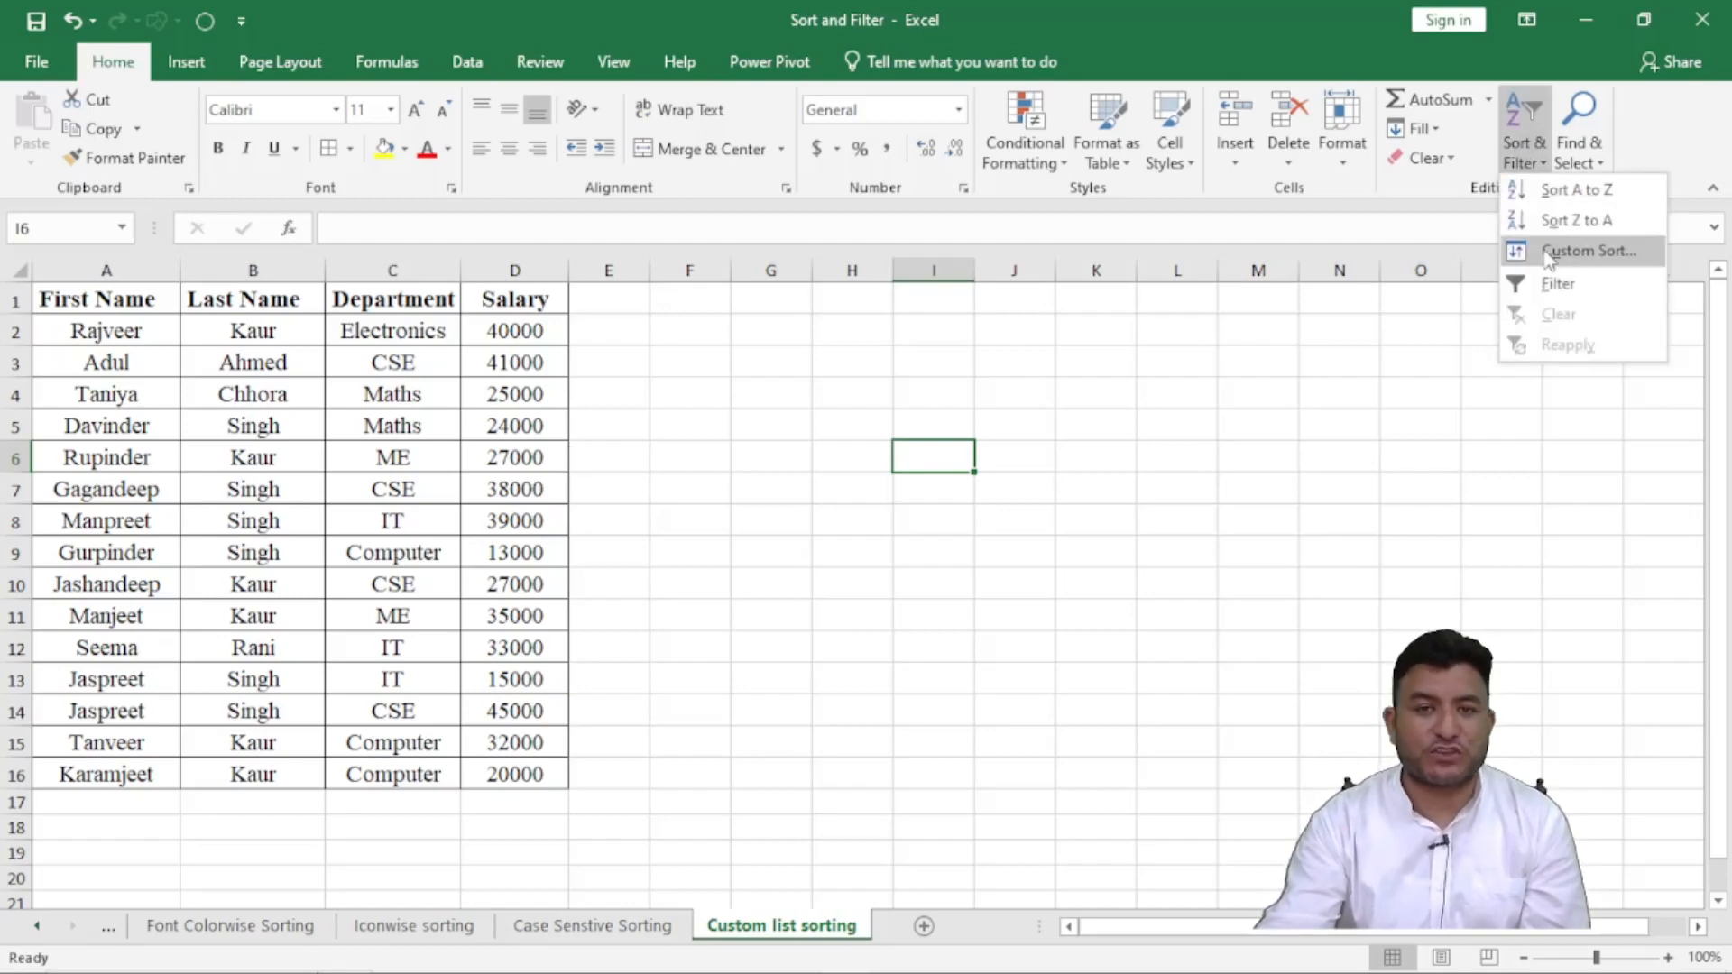
left_click(400, 492)
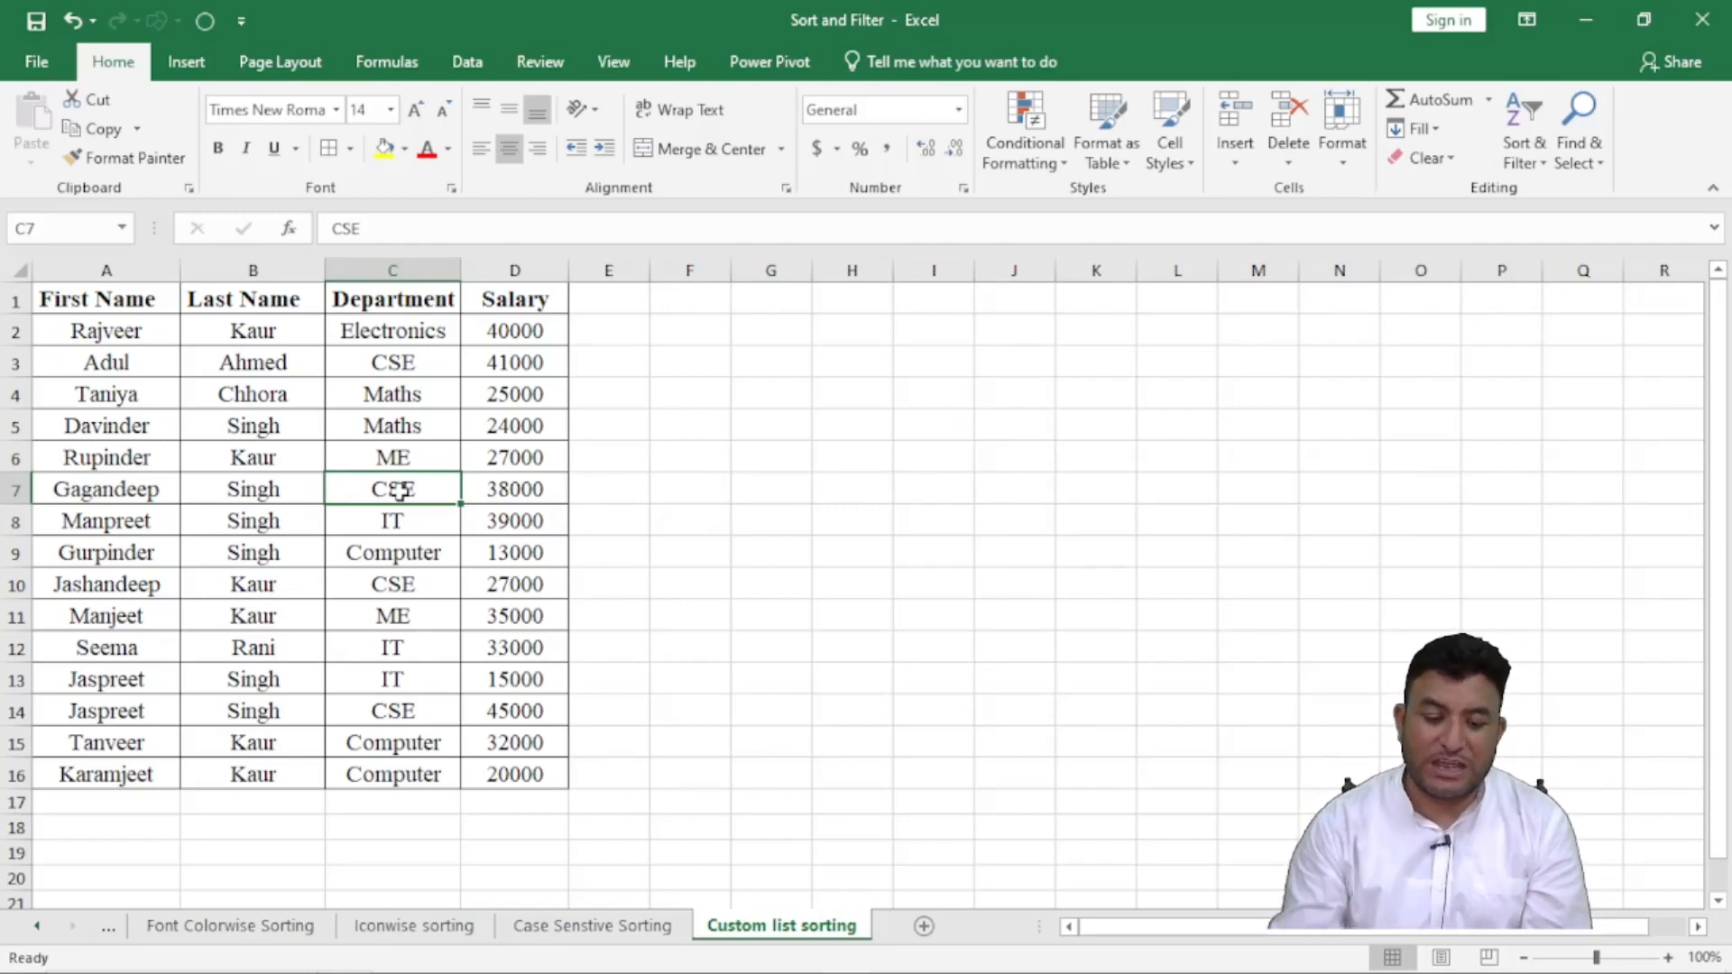
left_click(368, 351)
left_click(408, 326)
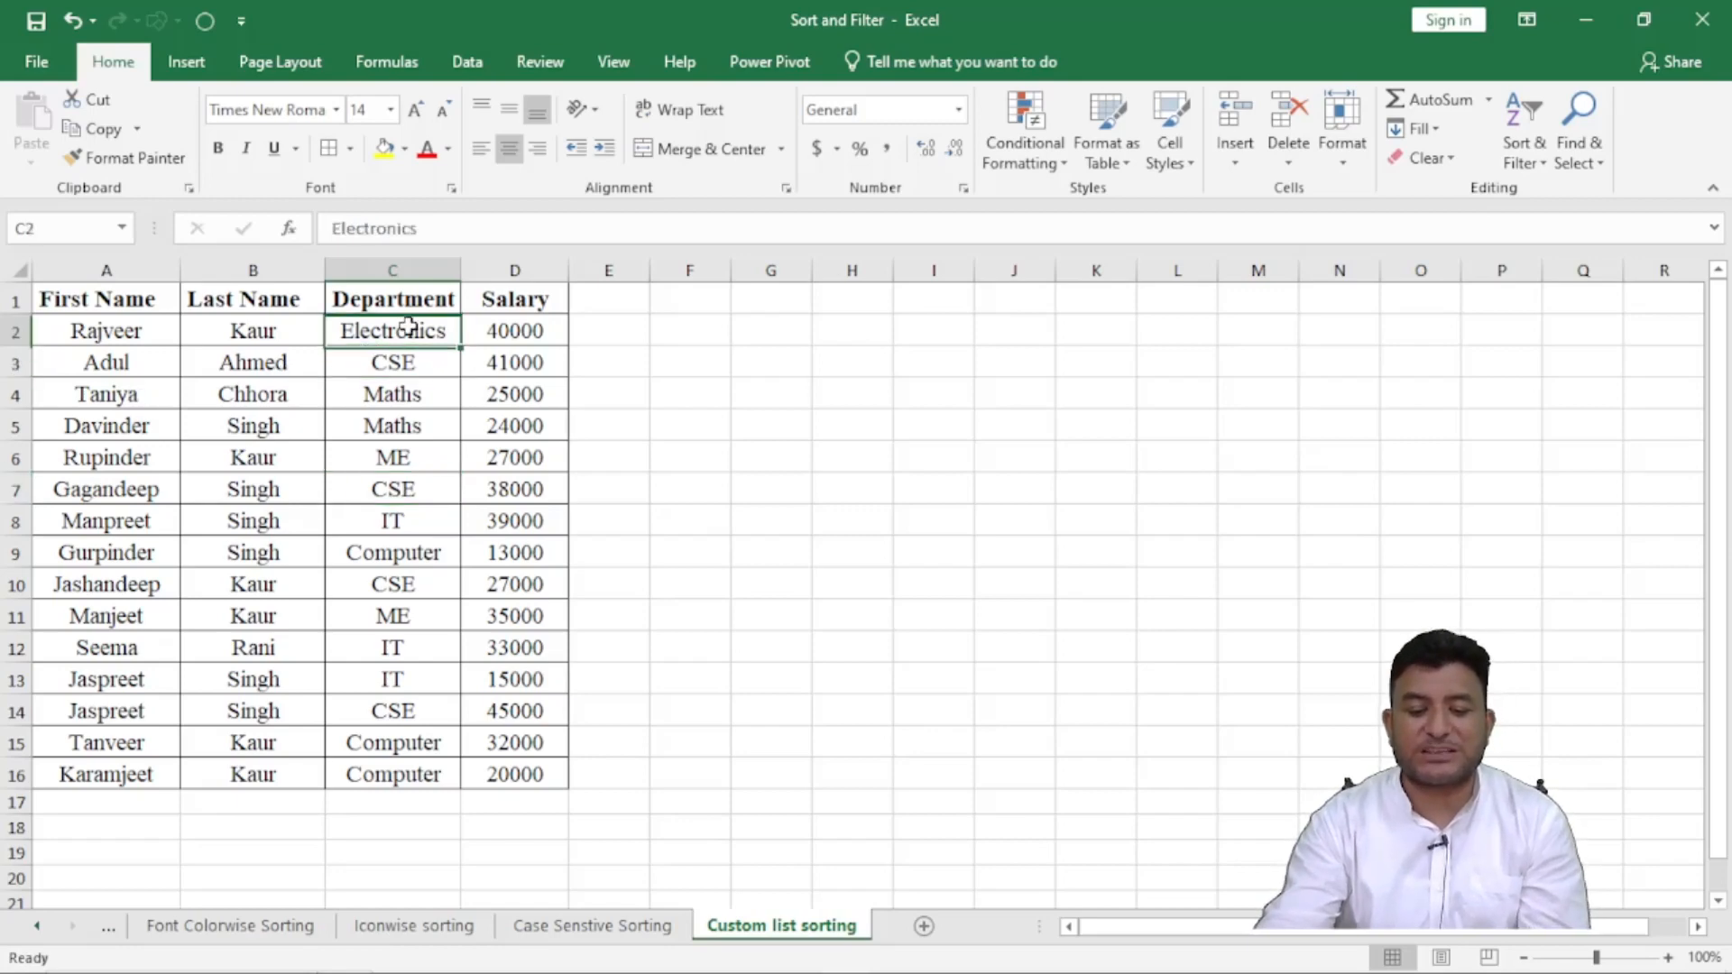
left_click(398, 386)
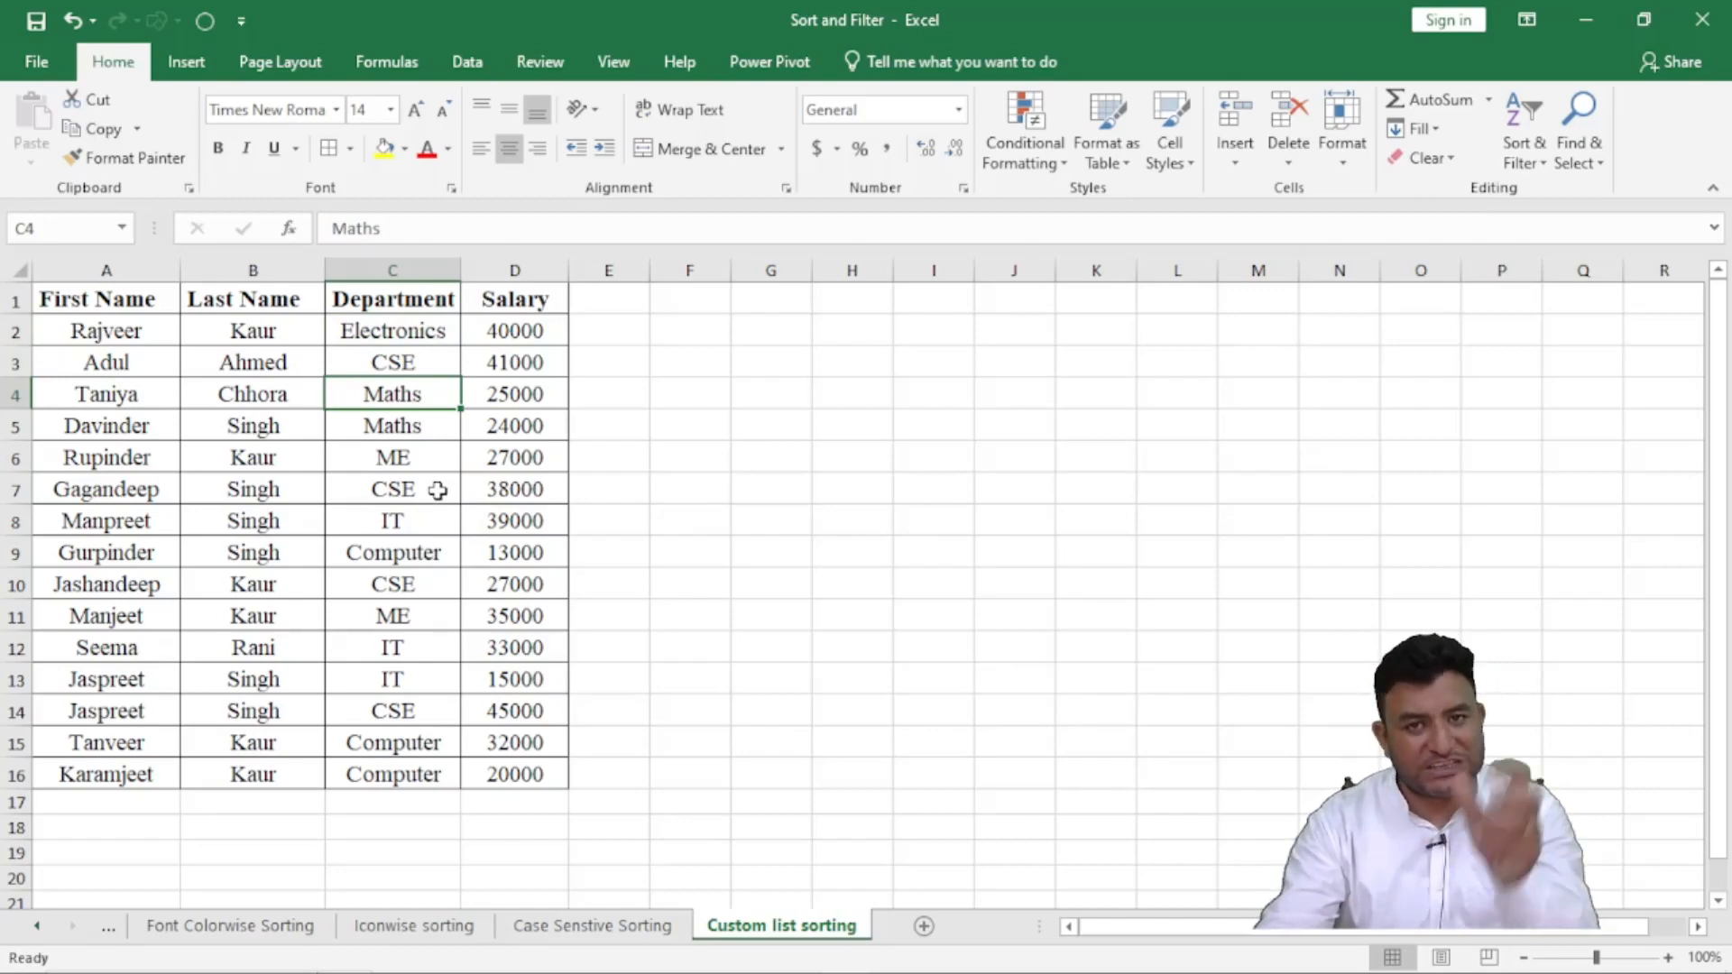
- Copy the department entries in C2:C16 to F2 and fit column F's width to its contents
left_click_drag(383, 335, 429, 772)
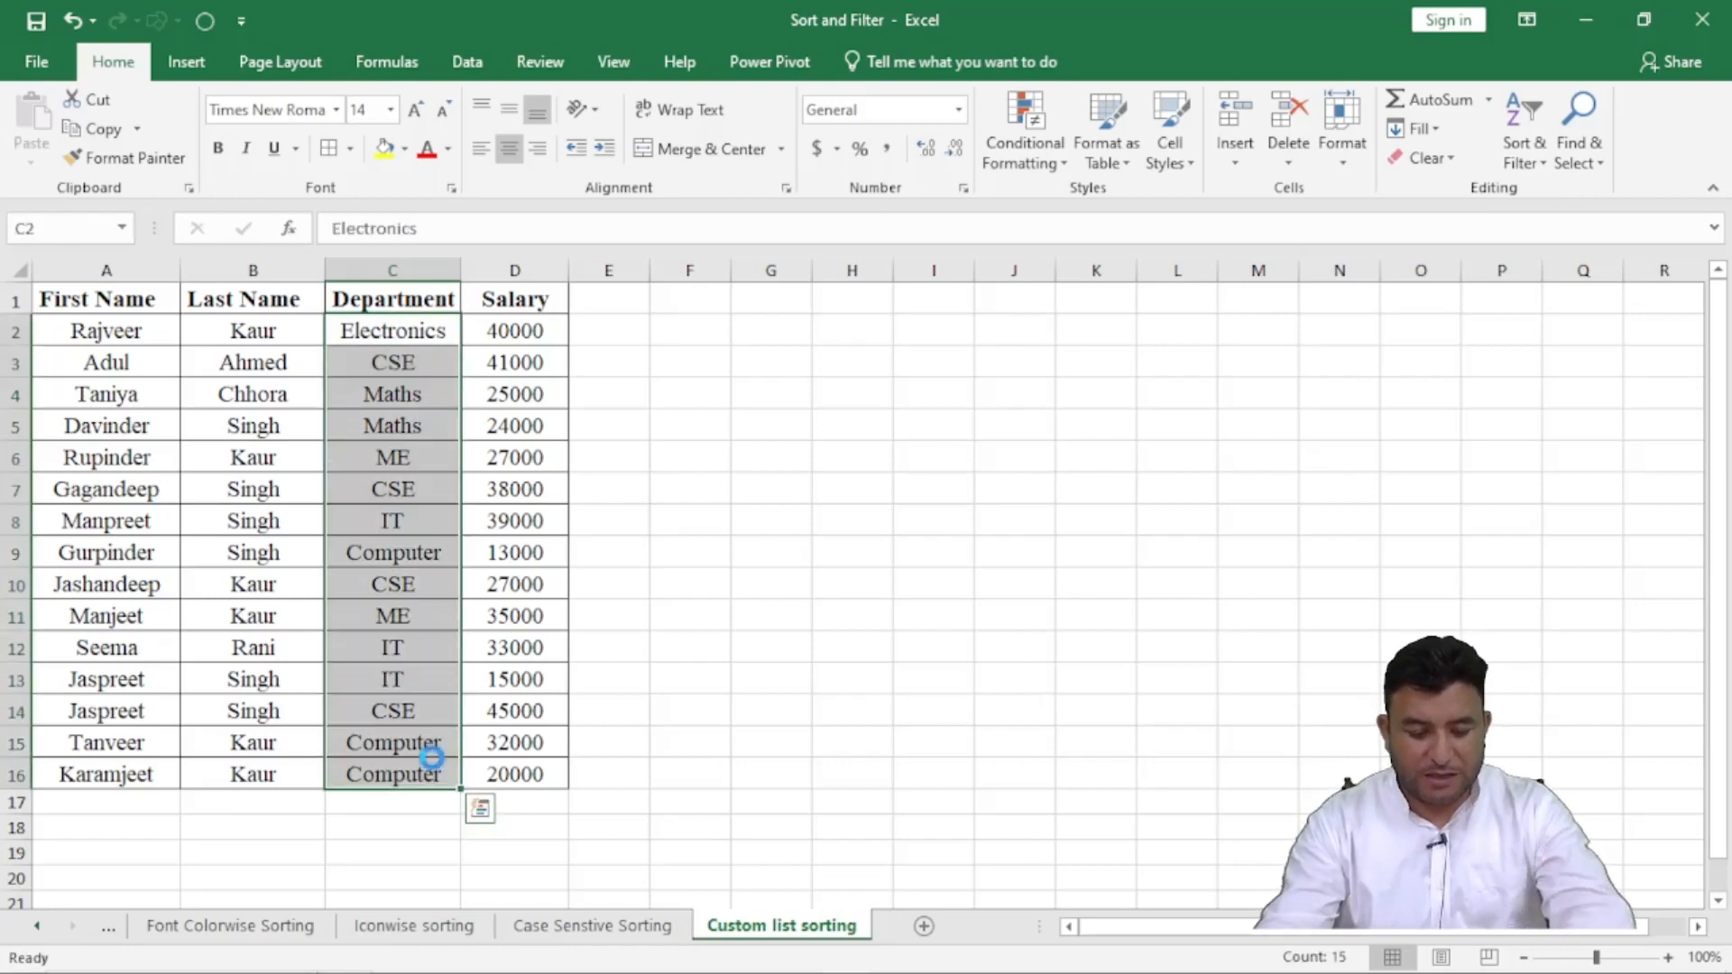
key("ctrl+c")
left_click(668, 332)
key("ctrl+v")
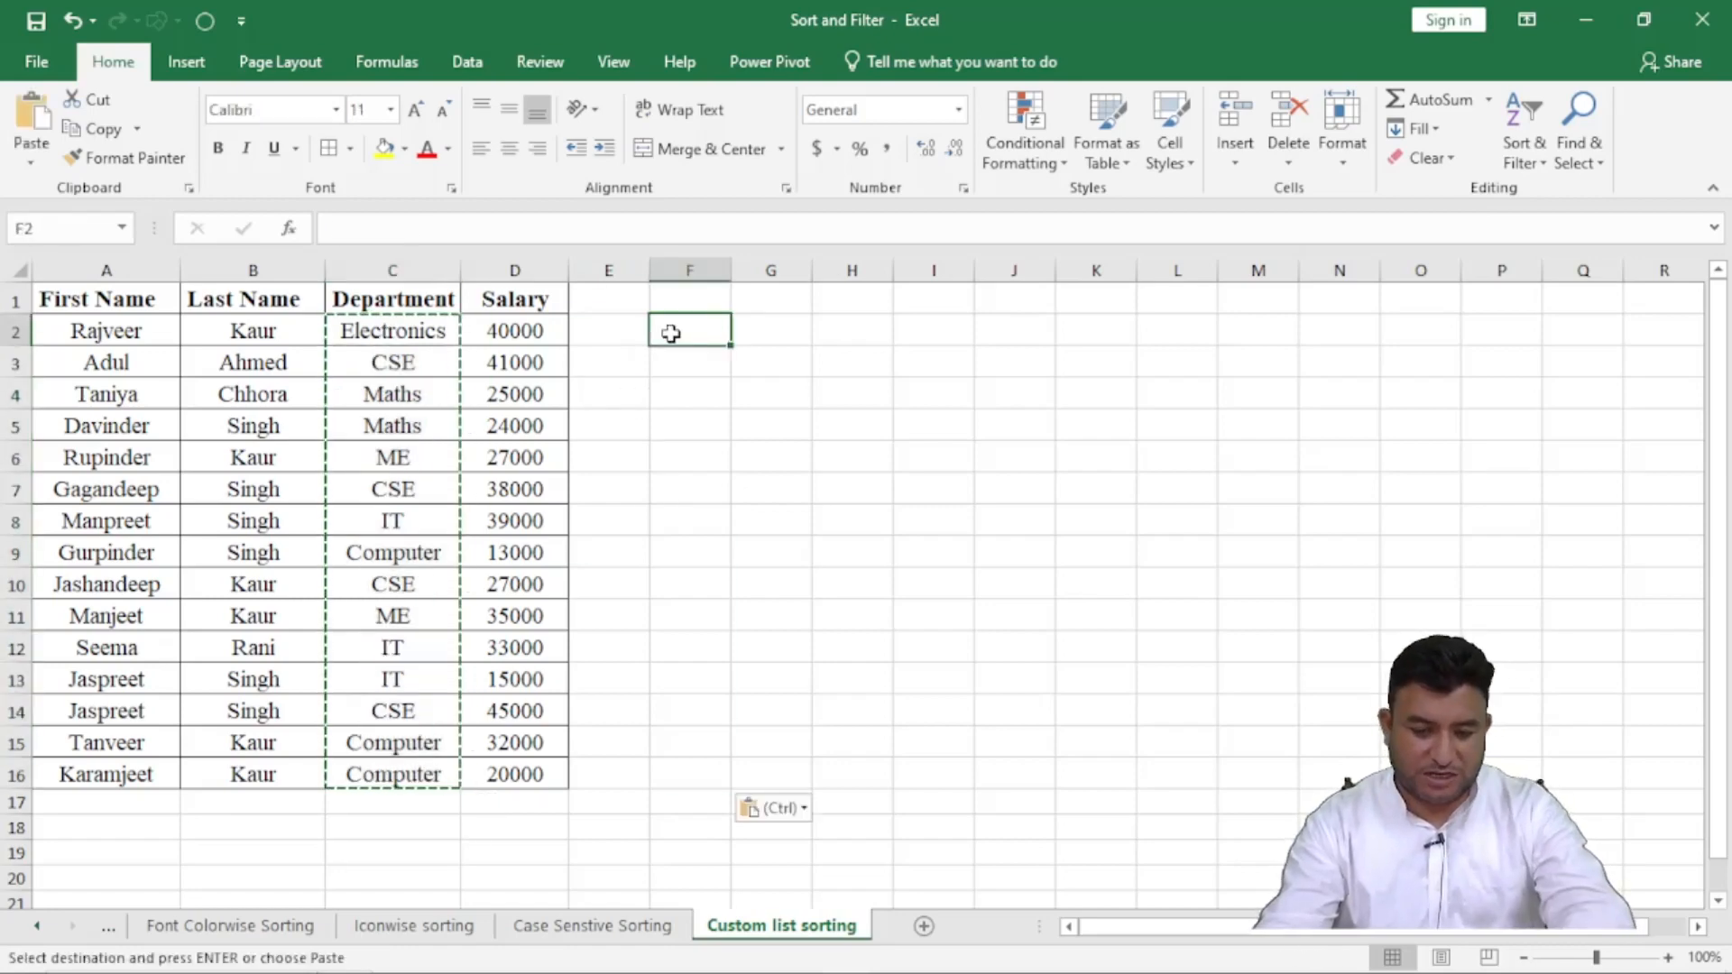
double_click(731, 270)
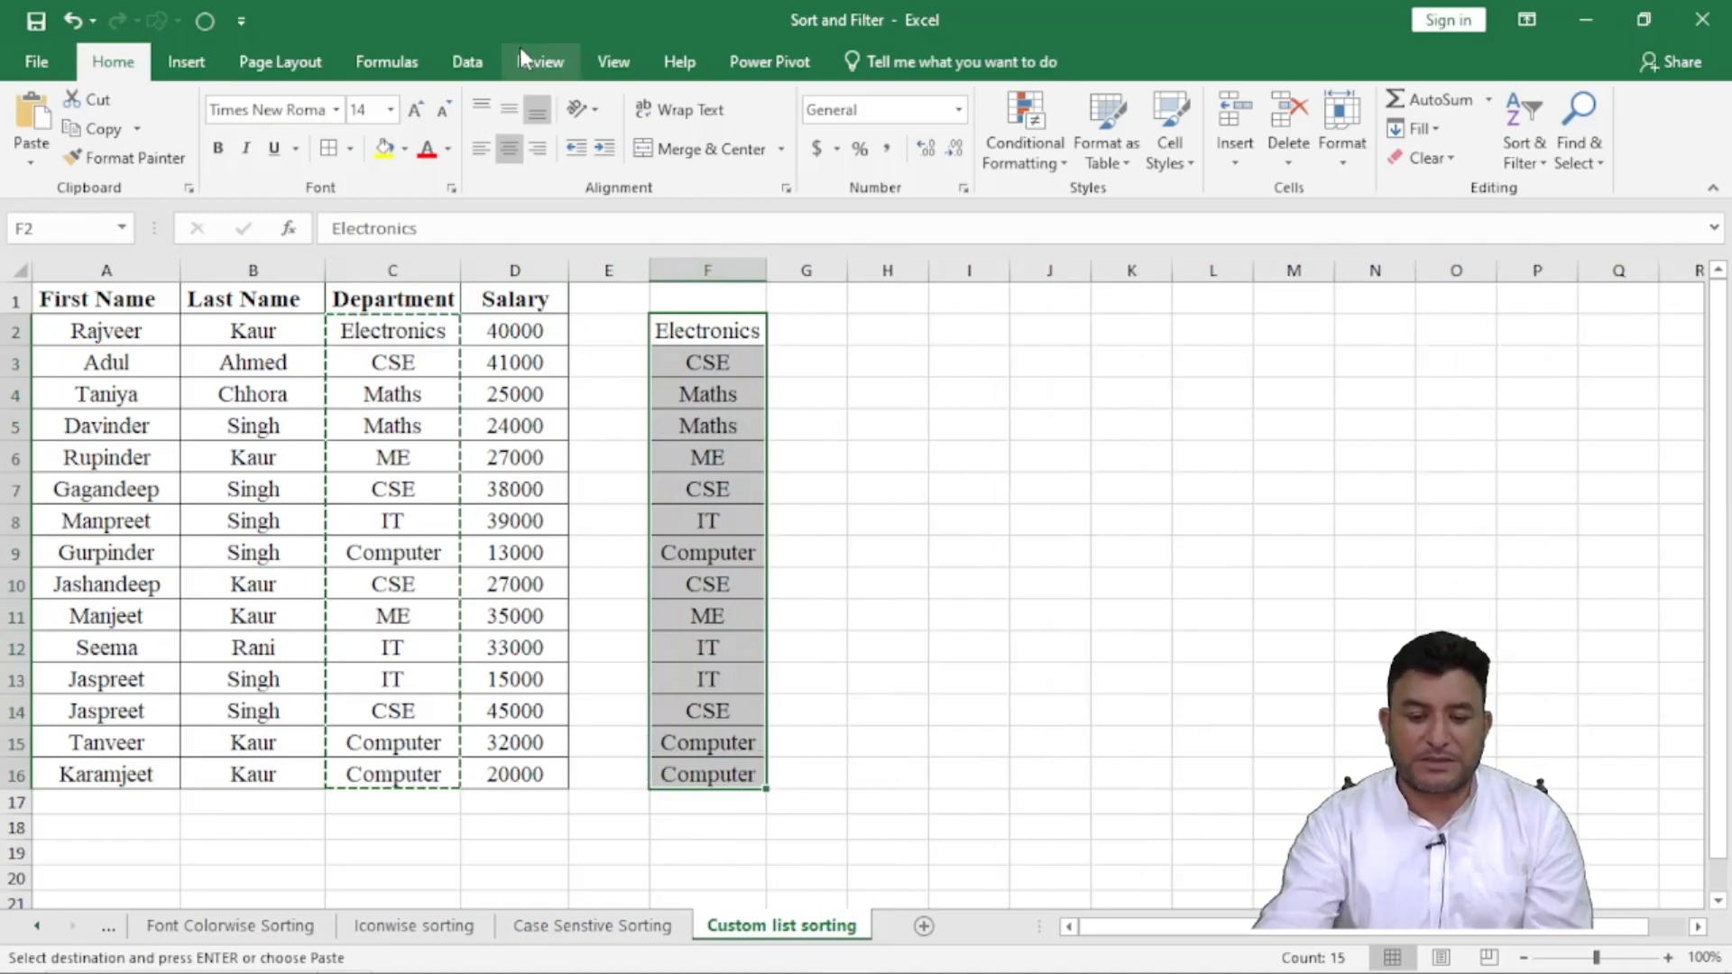
- Remove the duplicate values from the copied departments in F2:F16, treating the data as having no headers
left_click(467, 63)
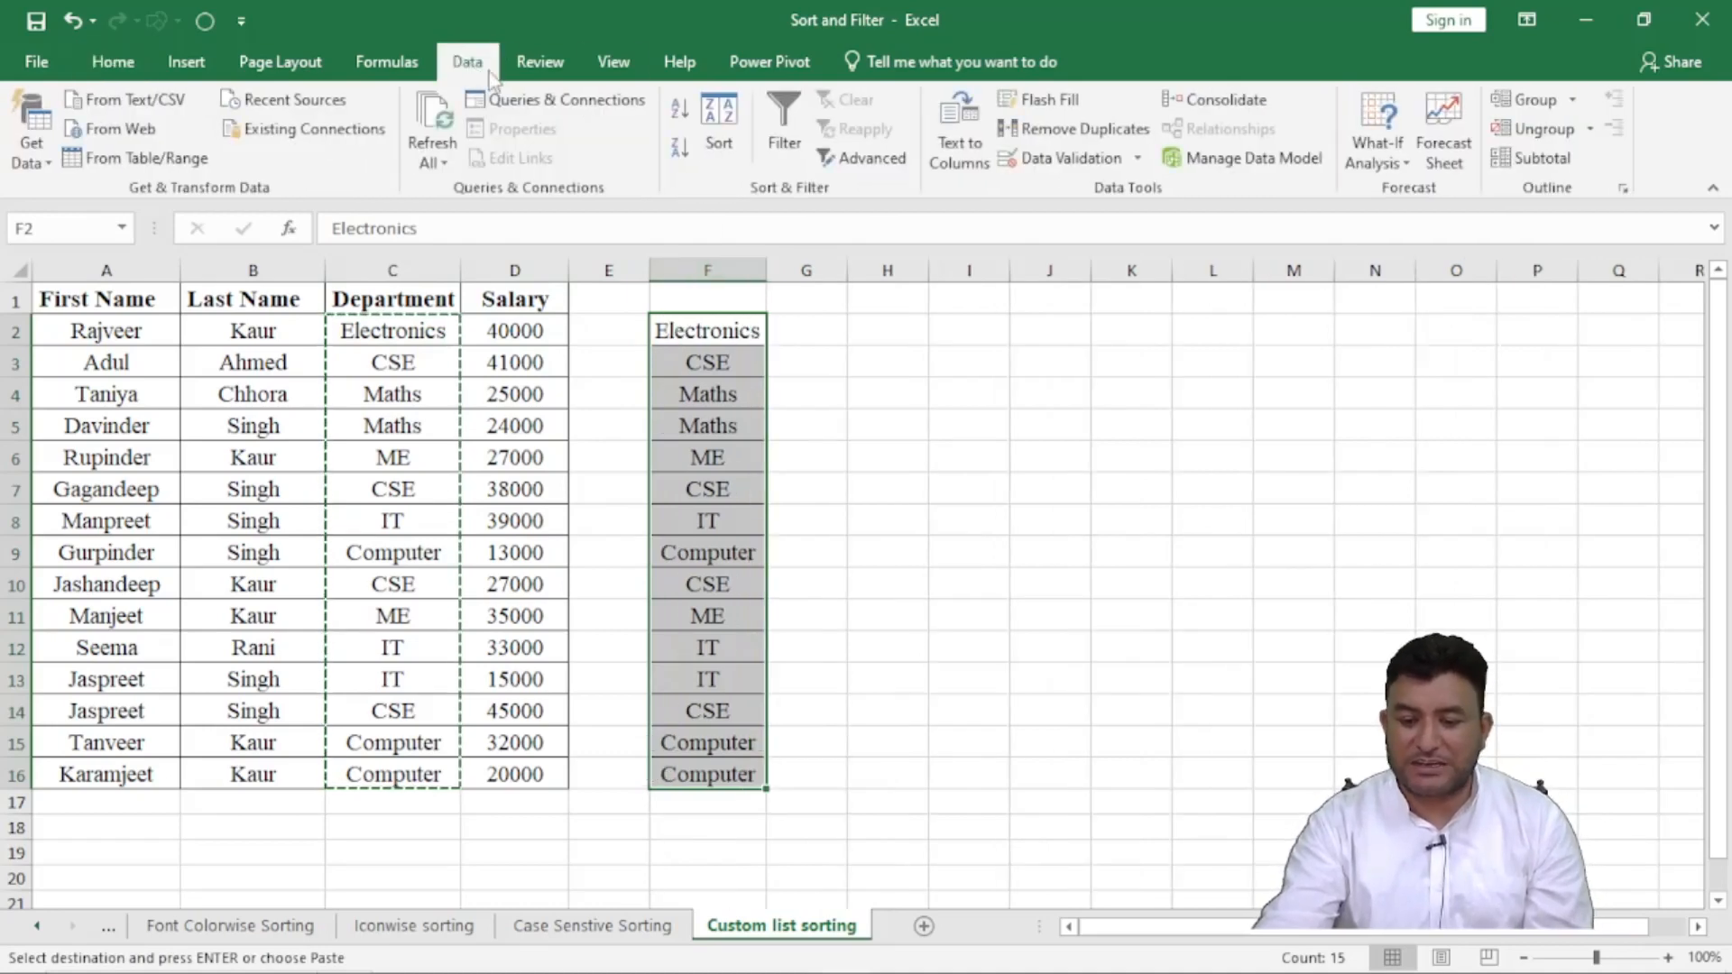
left_click(1085, 131)
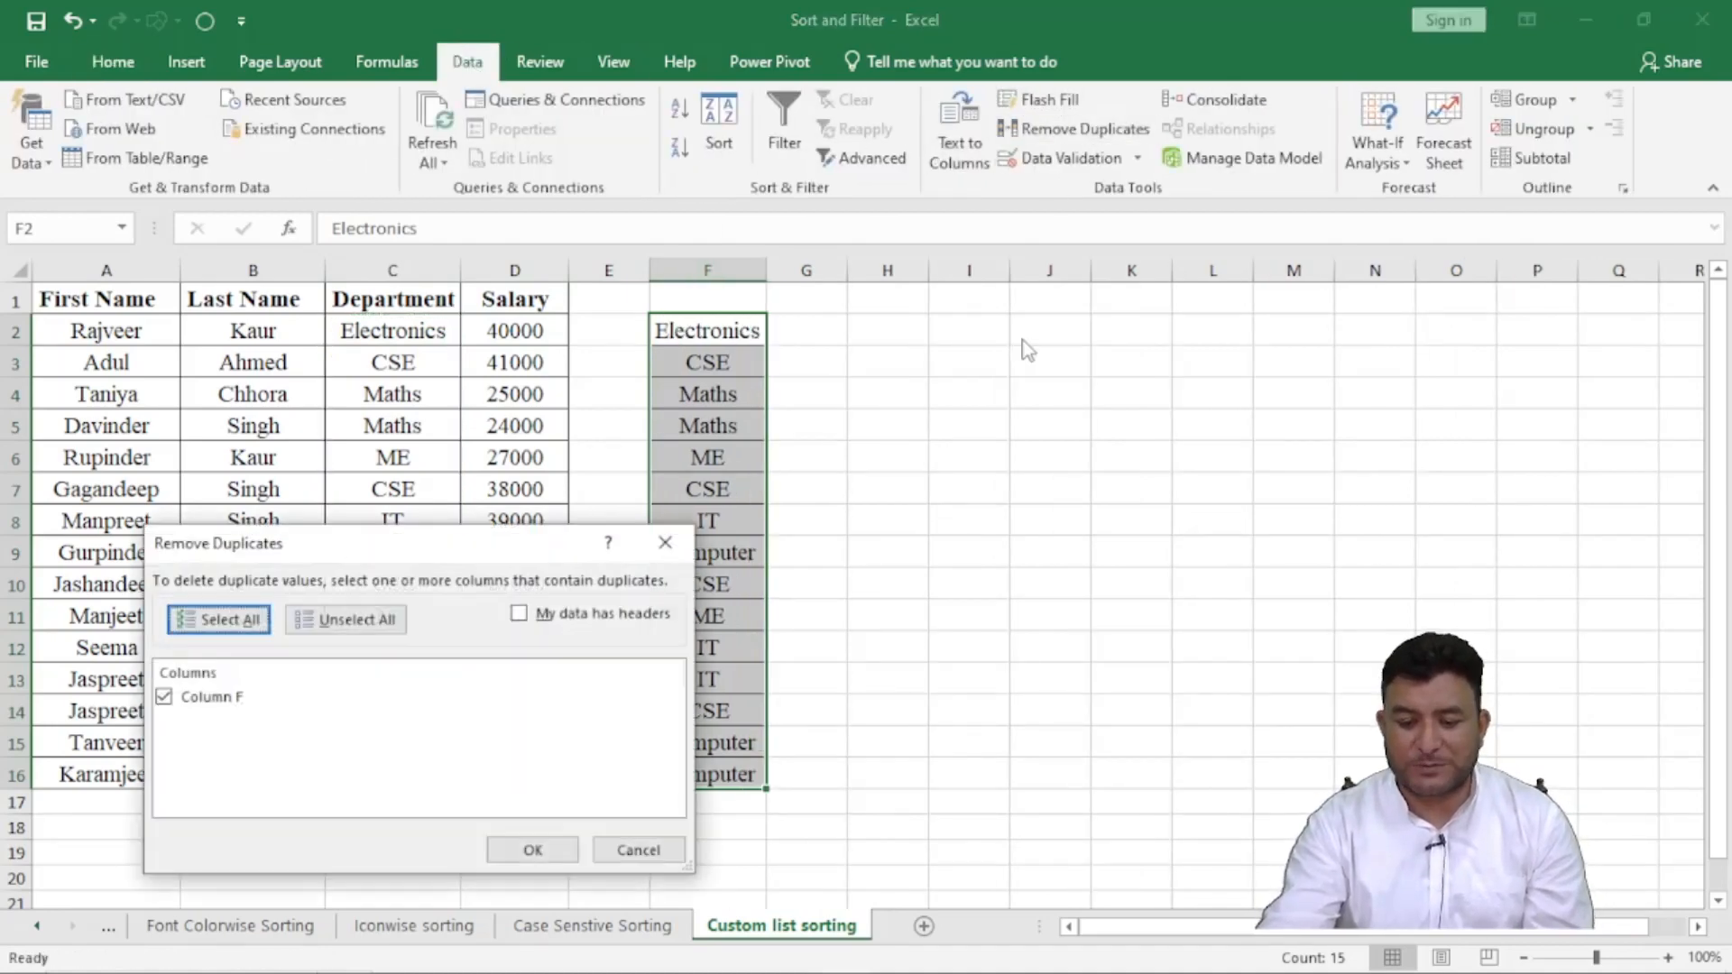
left_click(522, 849)
left_click(879, 569)
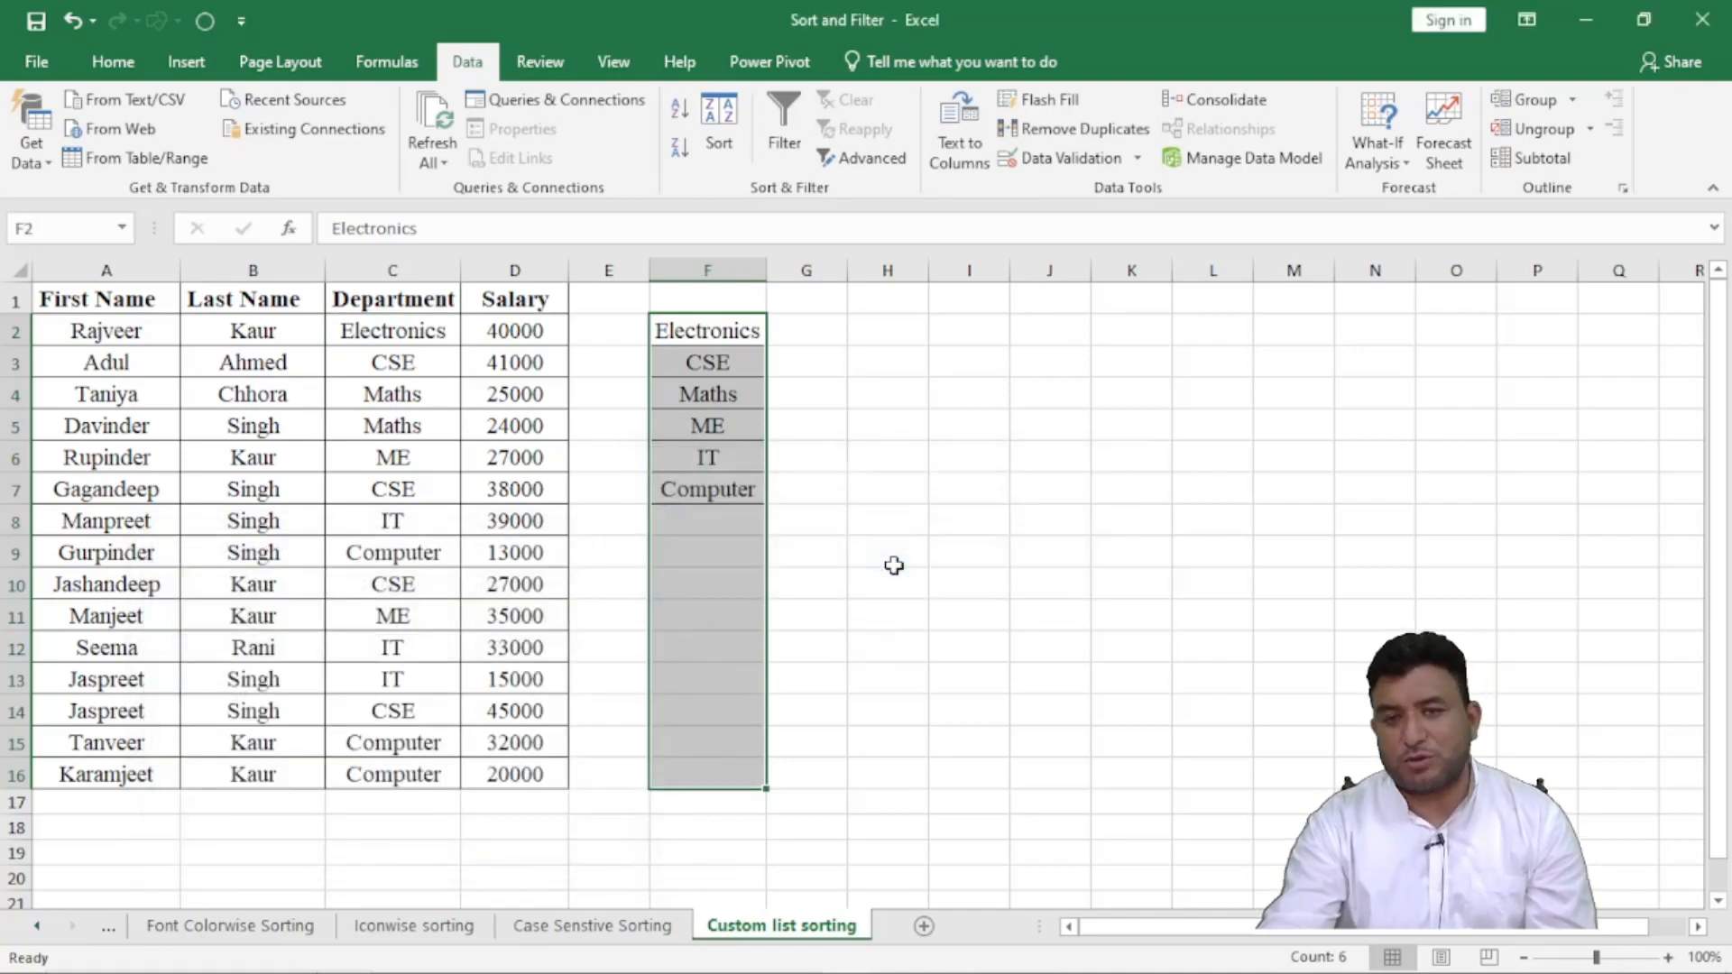
left_click(702, 587)
- Review each unique department in F2:F7
left_click(683, 330)
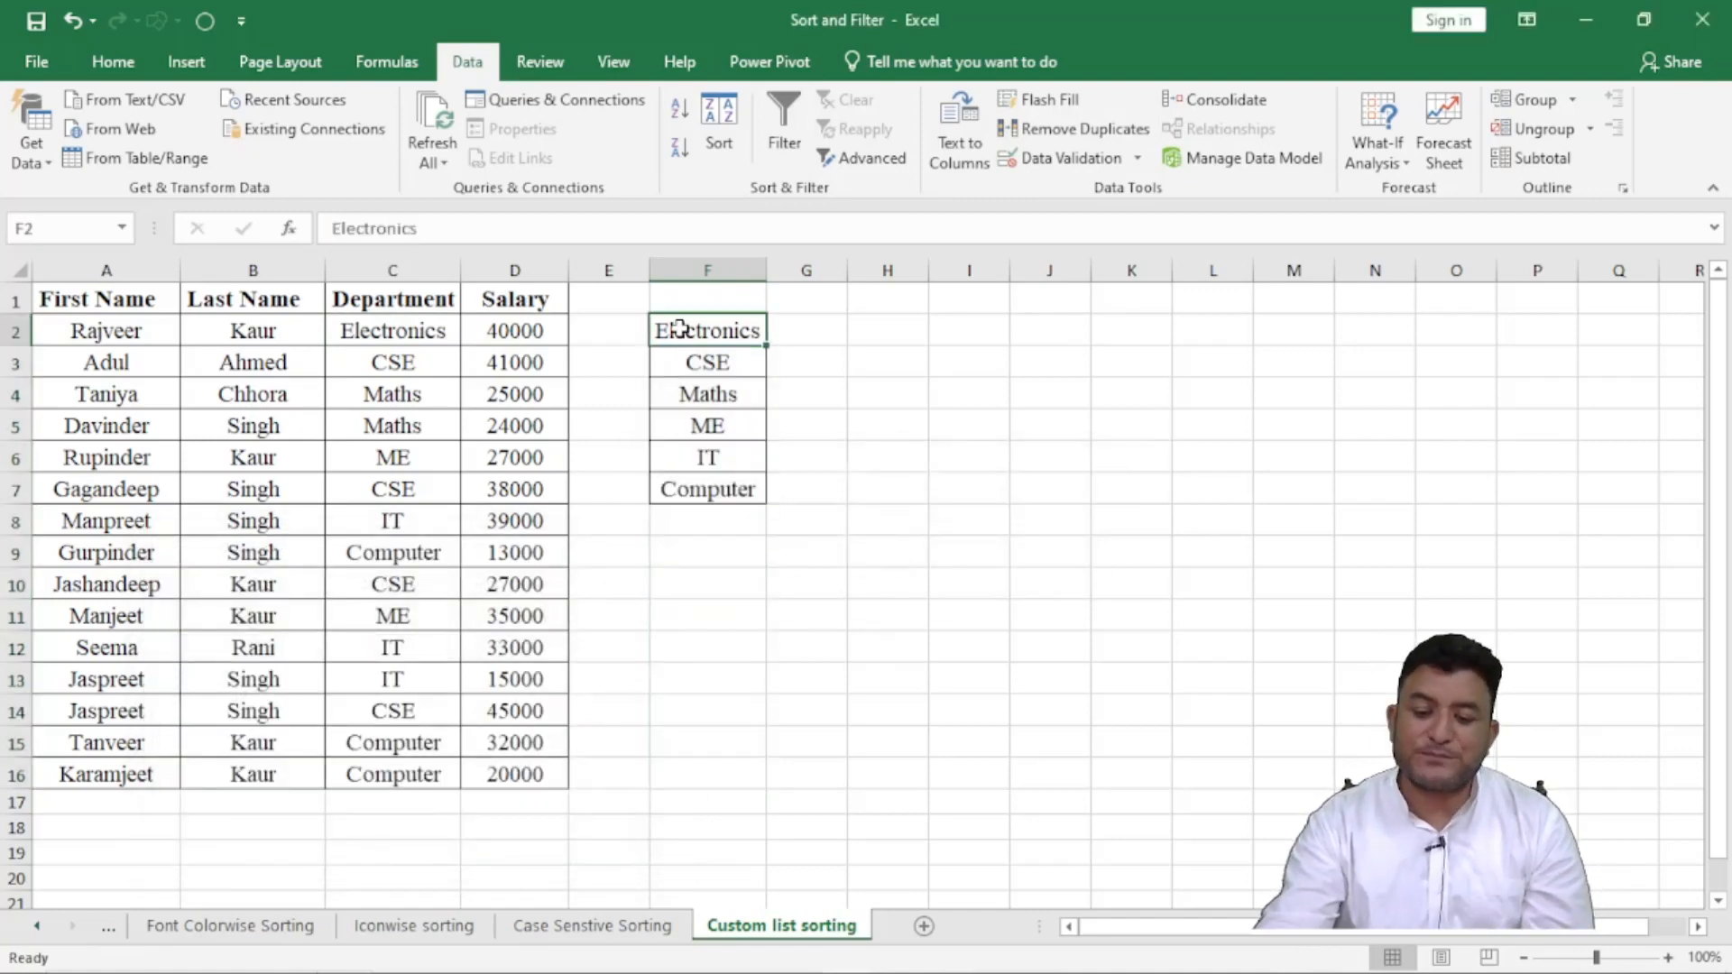
left_click(708, 364)
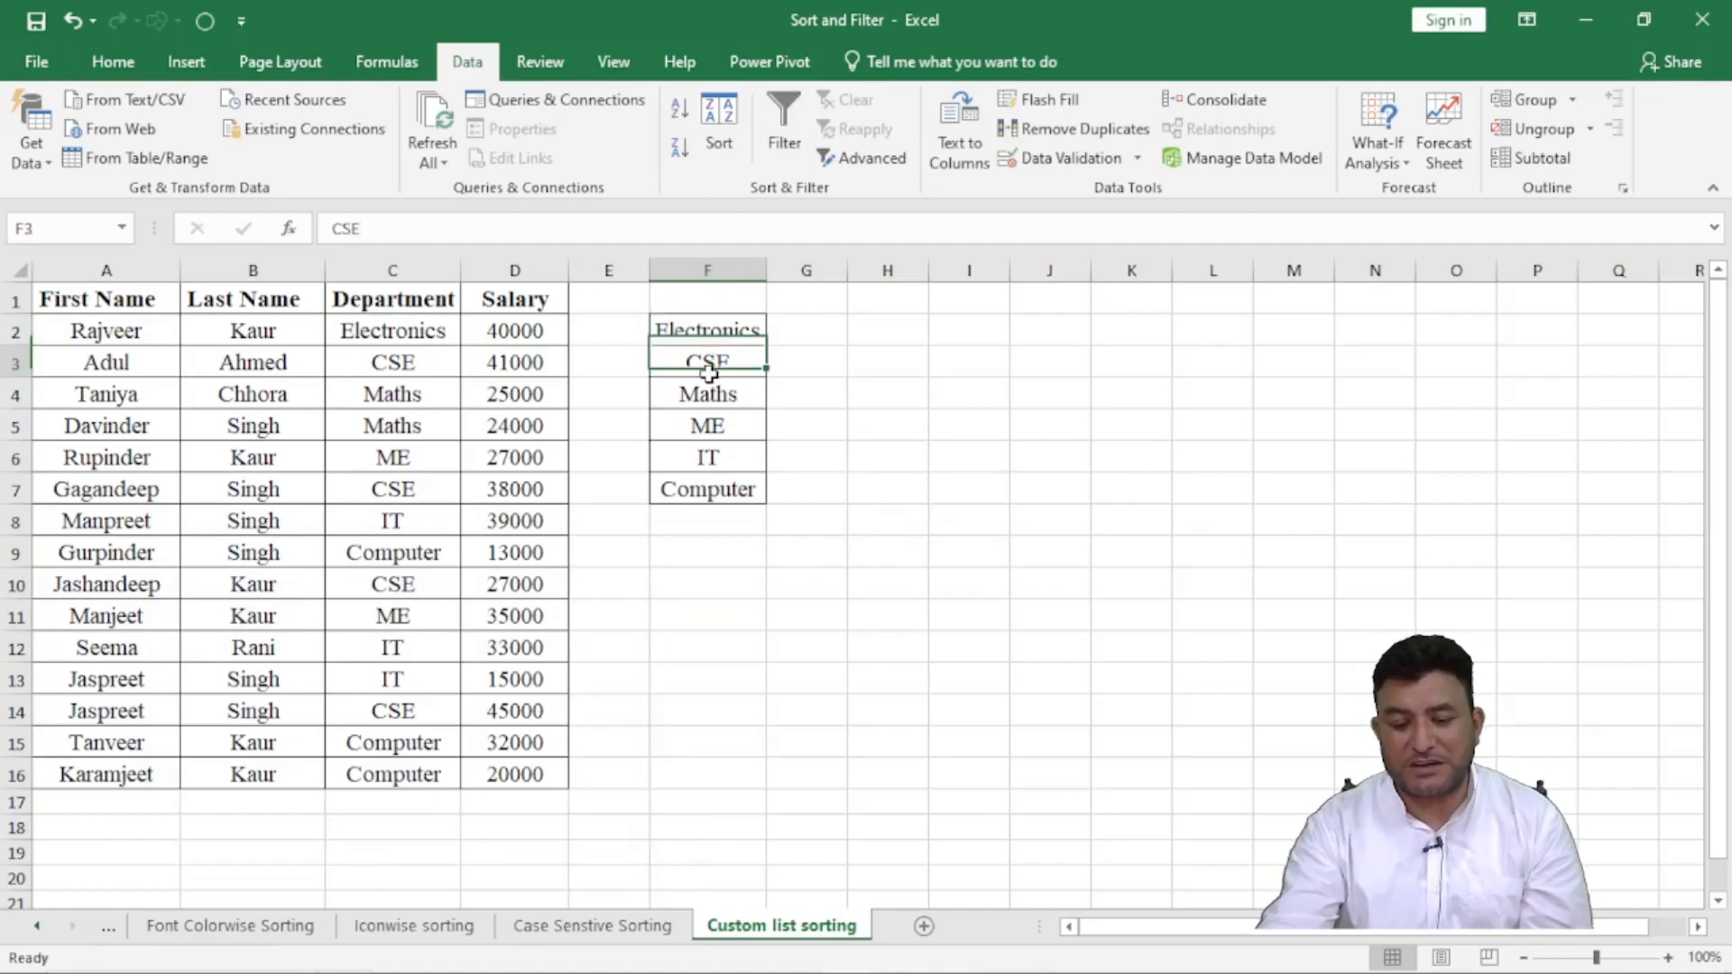
left_click(708, 393)
left_click(712, 425)
left_click(709, 457)
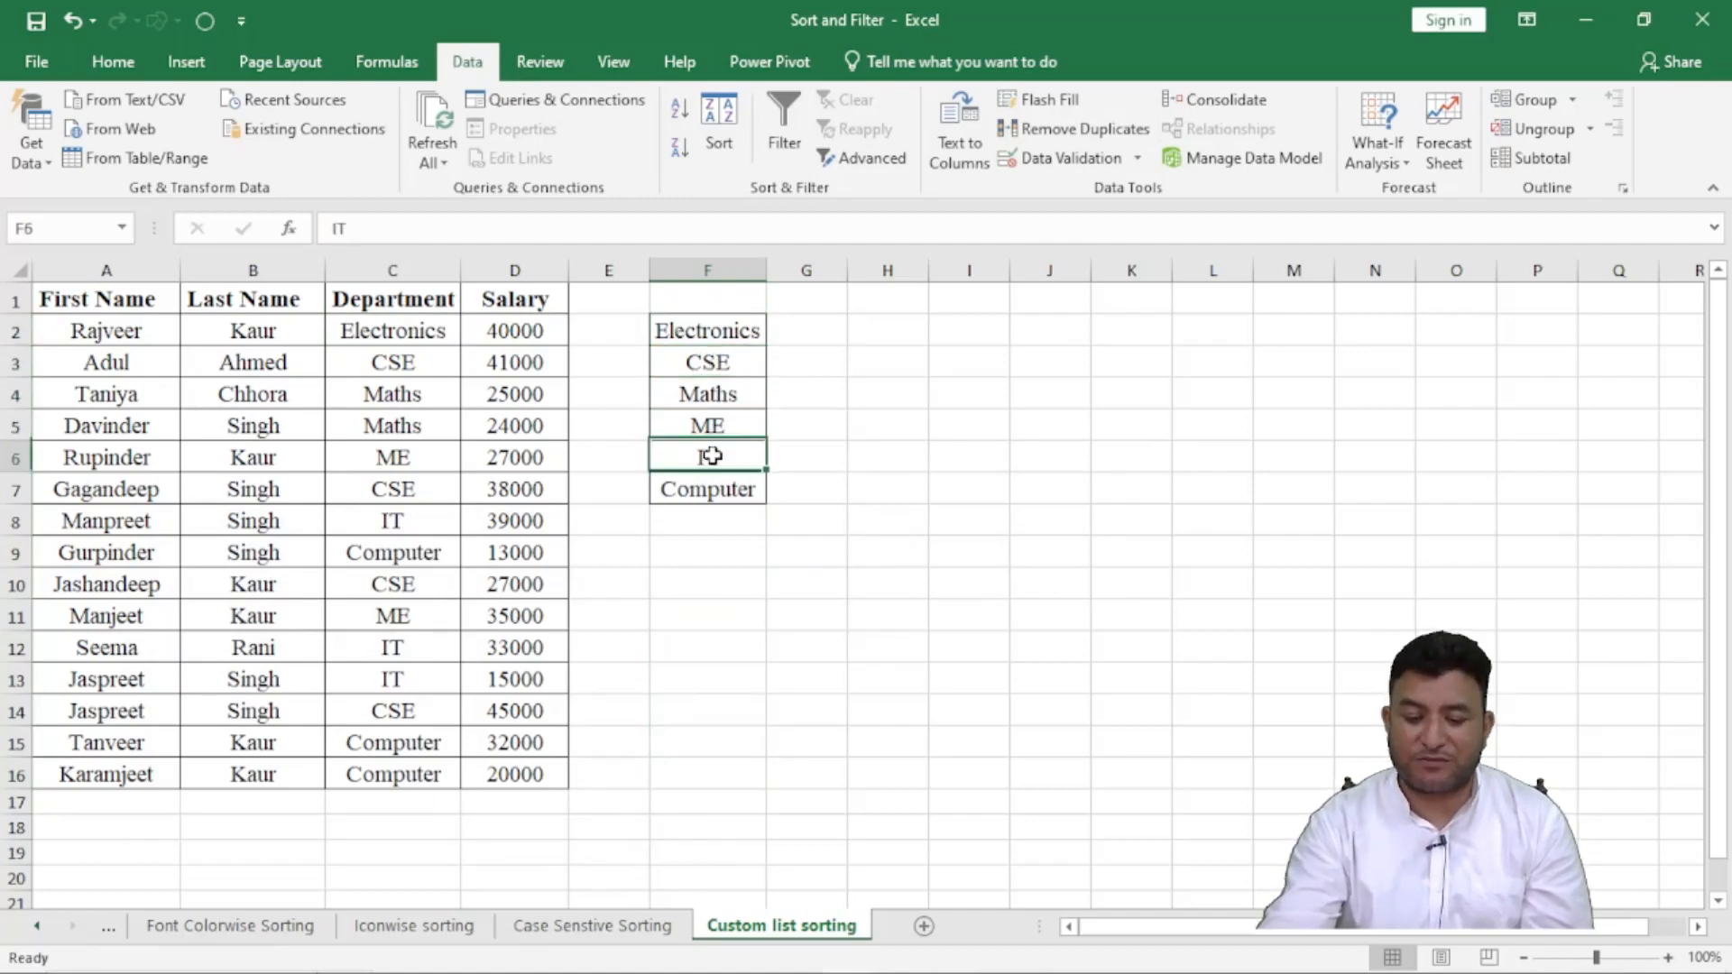
left_click(710, 488)
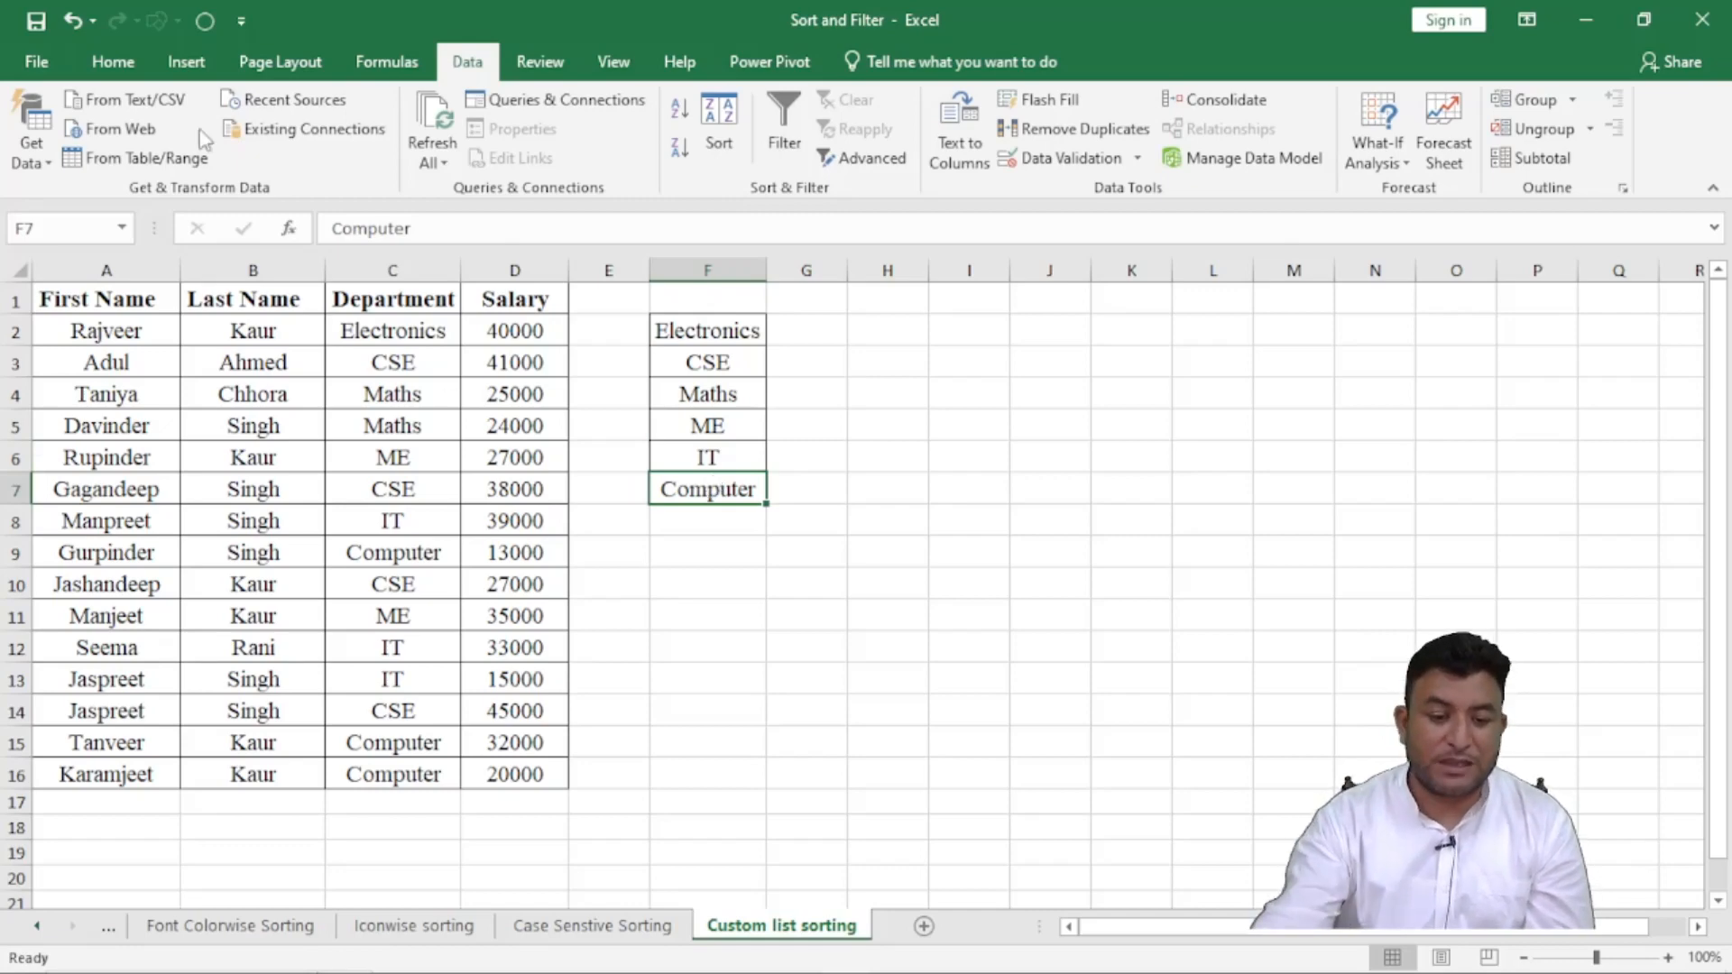
left_click(113, 61)
left_click(690, 328)
left_click_drag(702, 362, 722, 490)
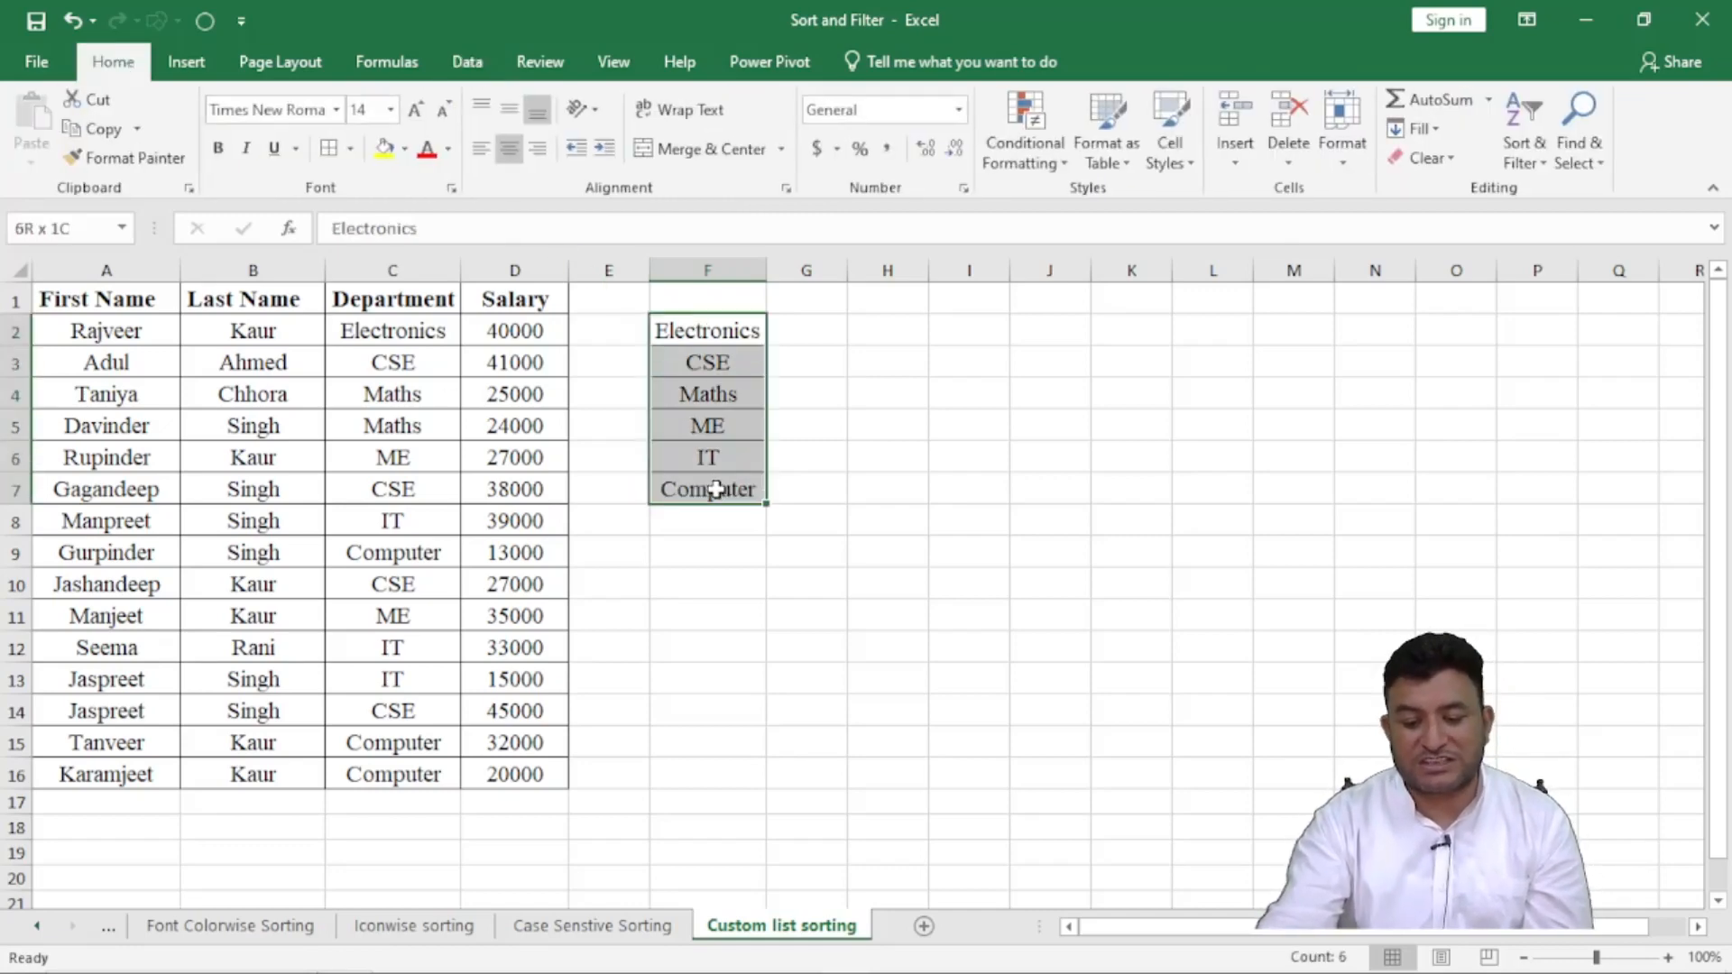
- Sort the employee table by Department from A to Z and compare its order with the list in column F
left_click(392, 457)
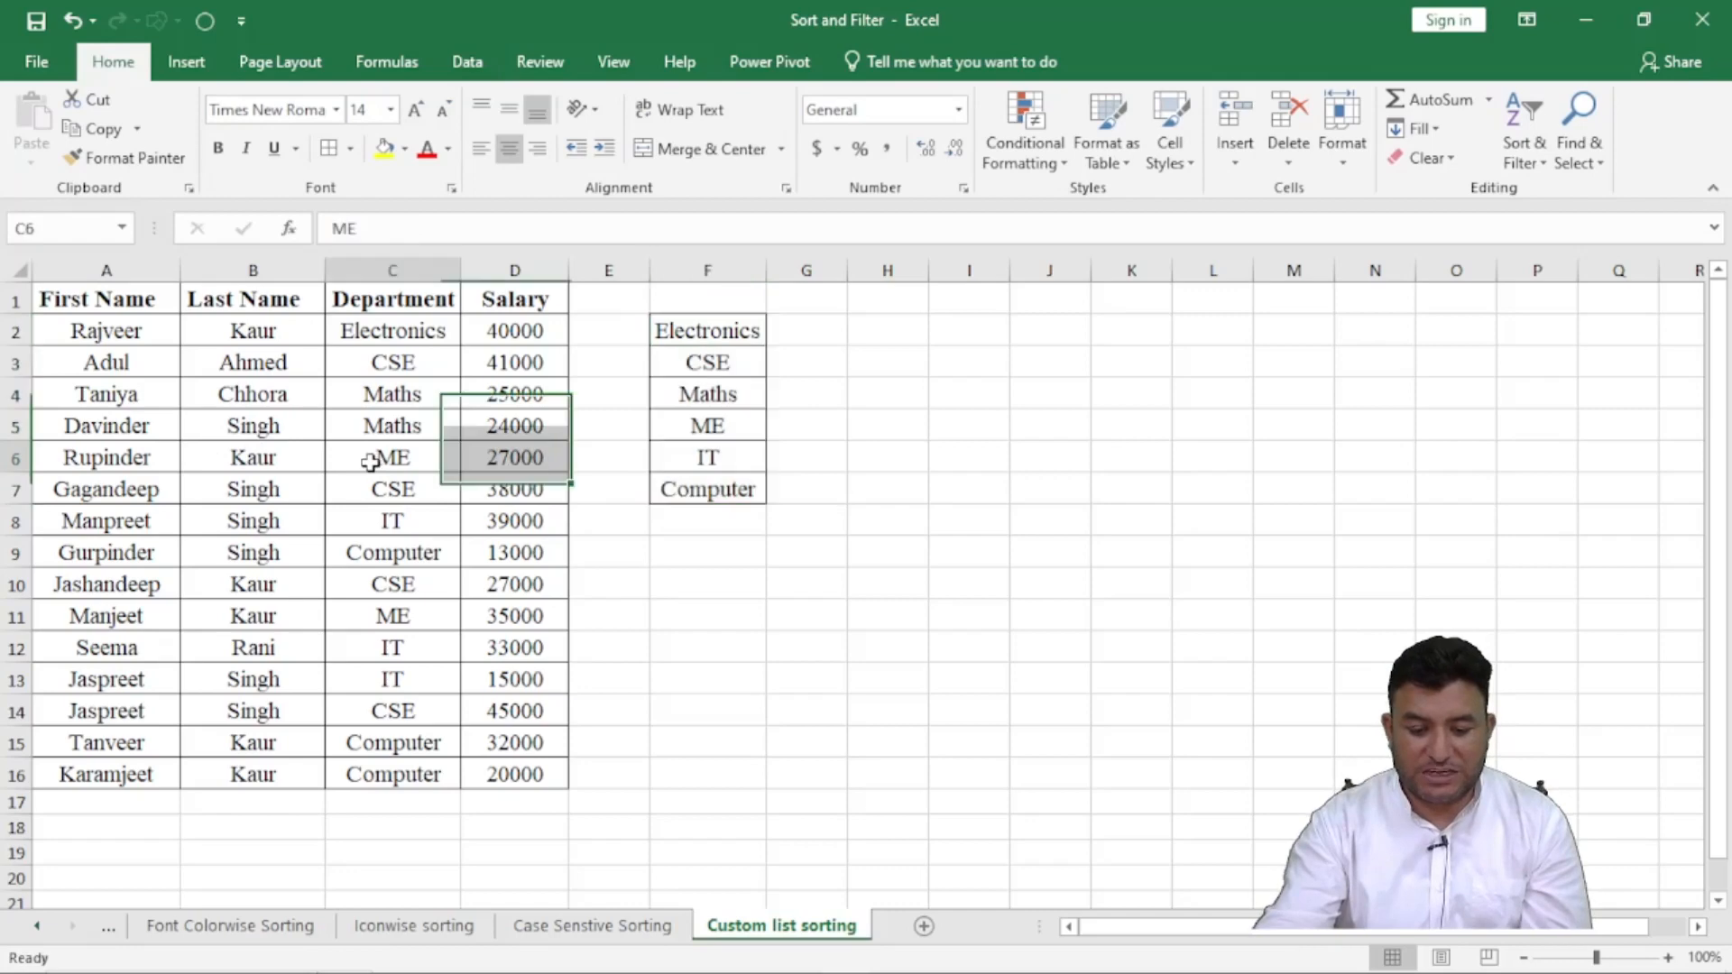
left_click(1523, 145)
left_click(1565, 192)
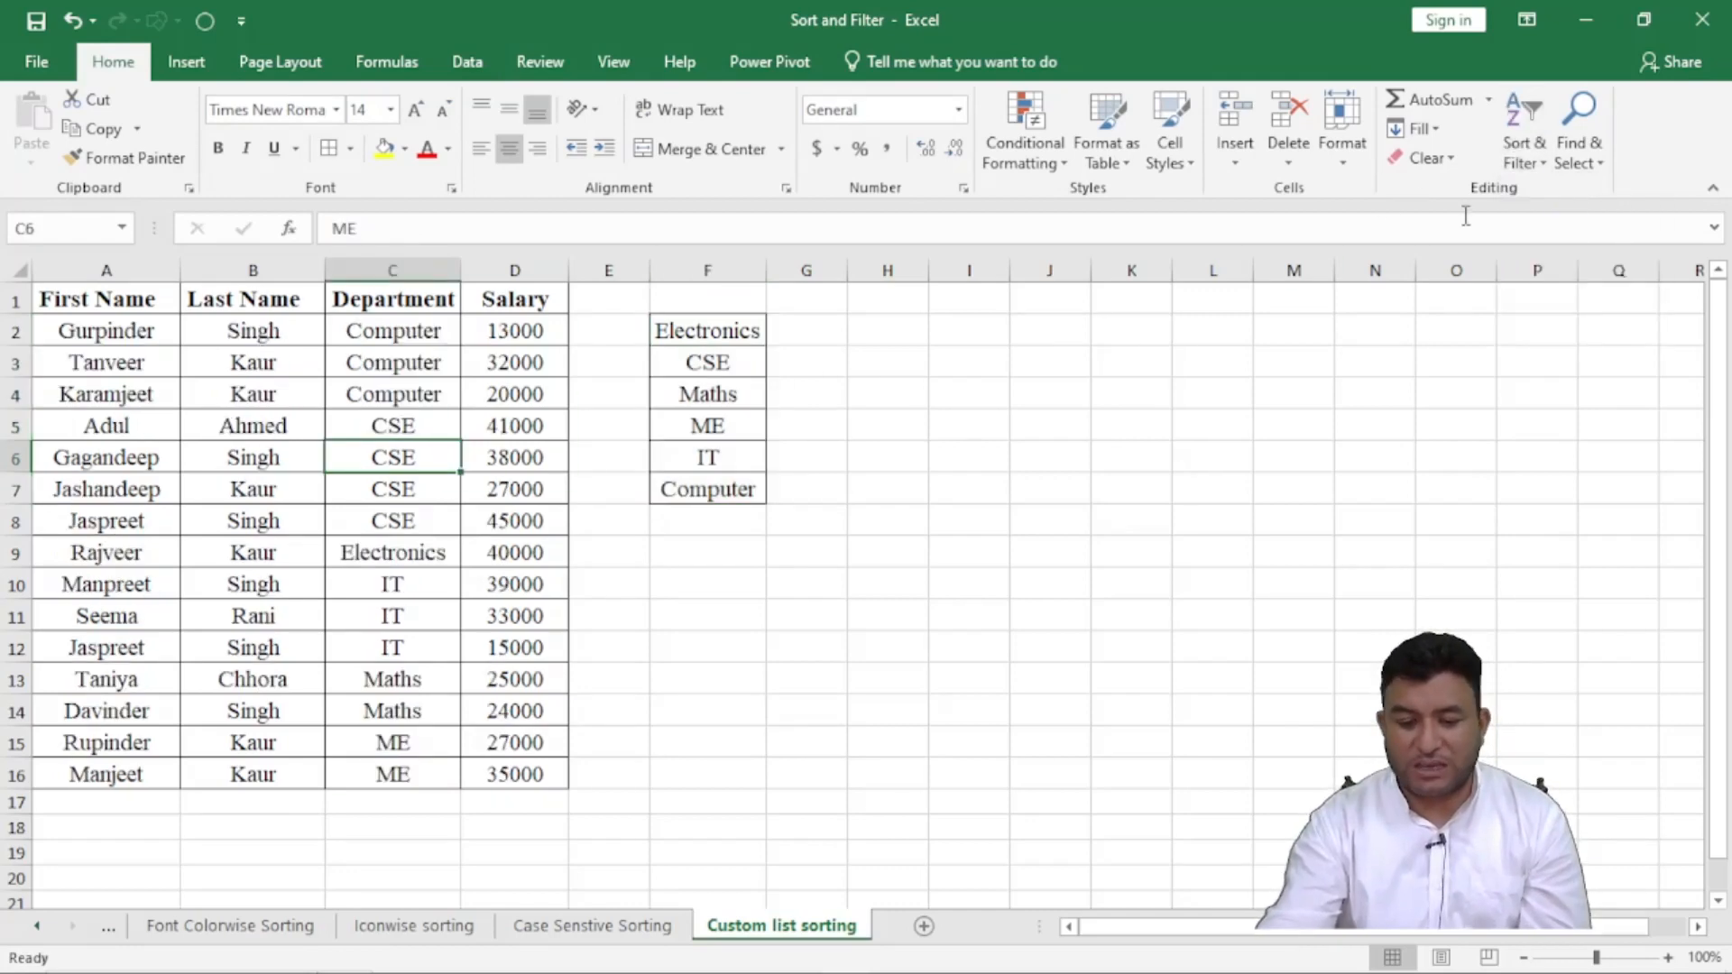
left_click_drag(403, 337, 392, 712)
left_click(699, 395)
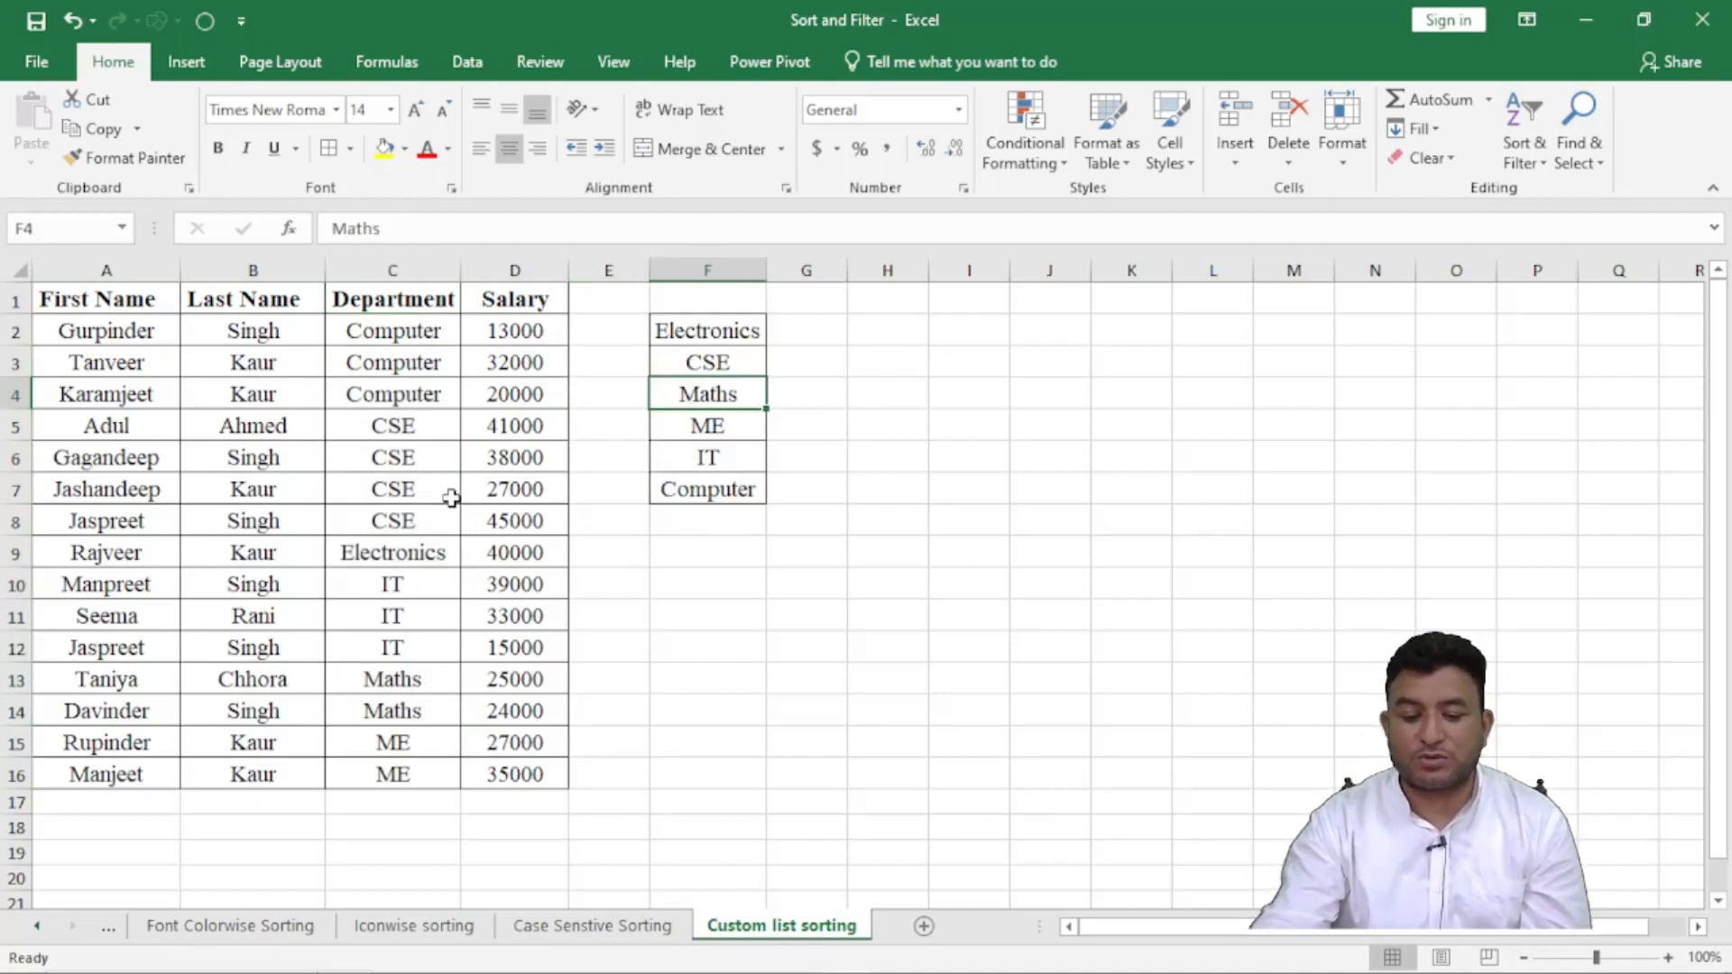
left_click(416, 489)
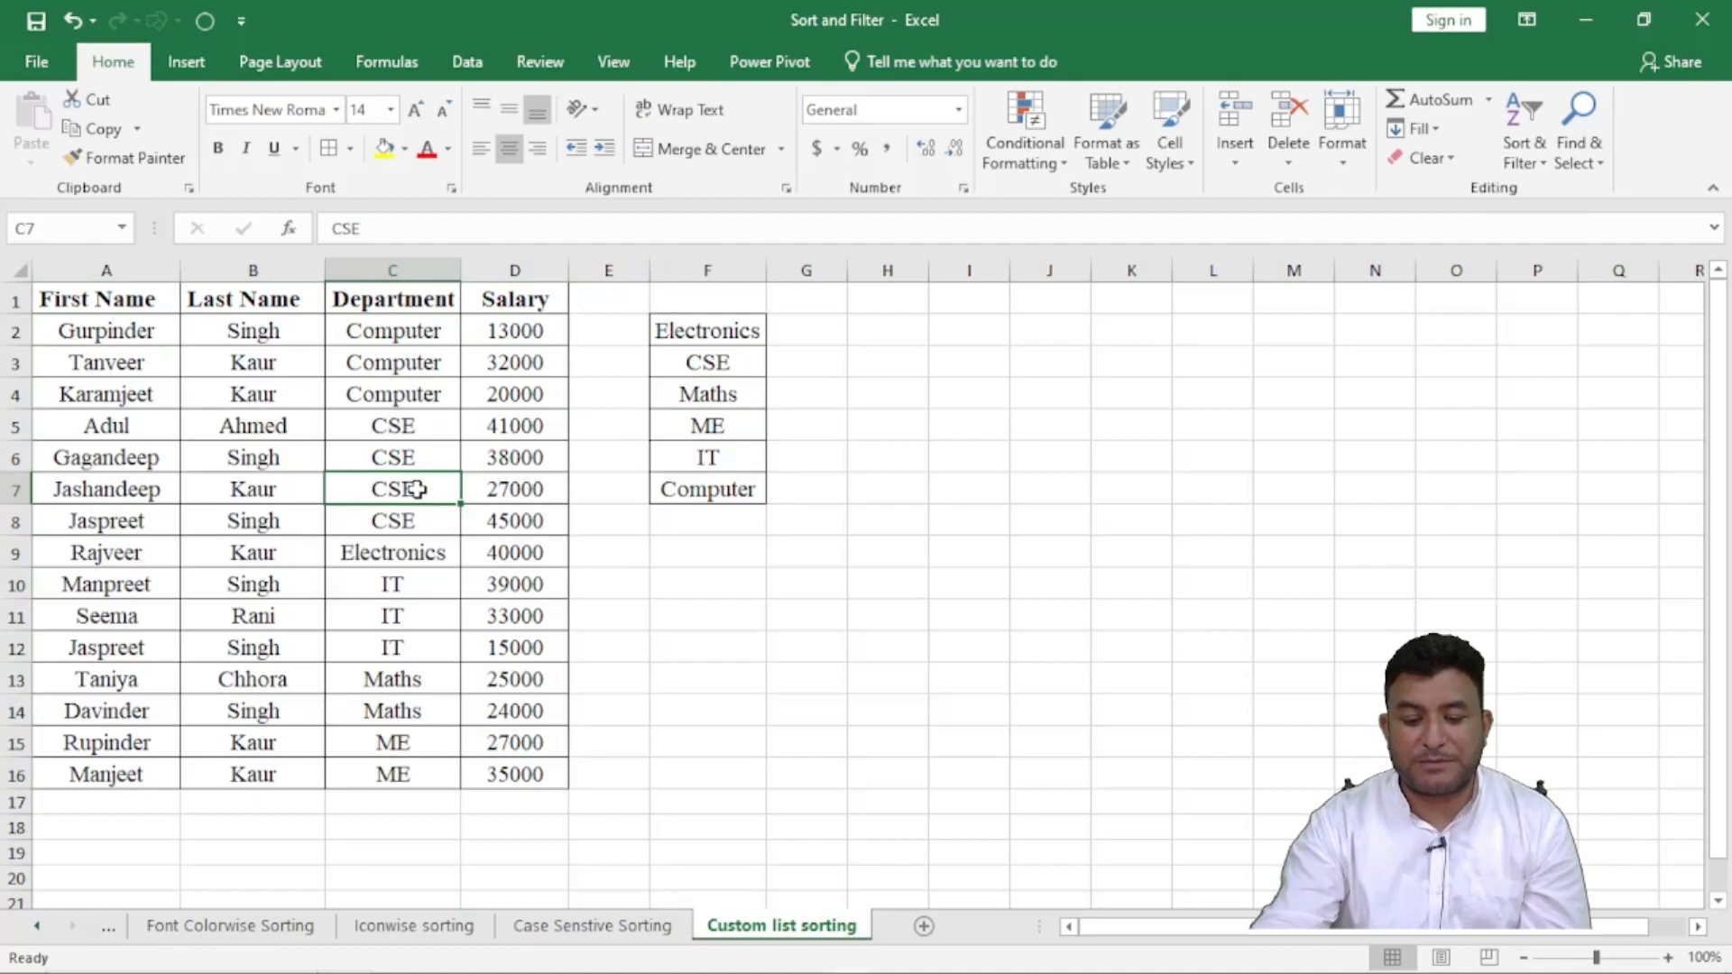
left_click(1518, 145)
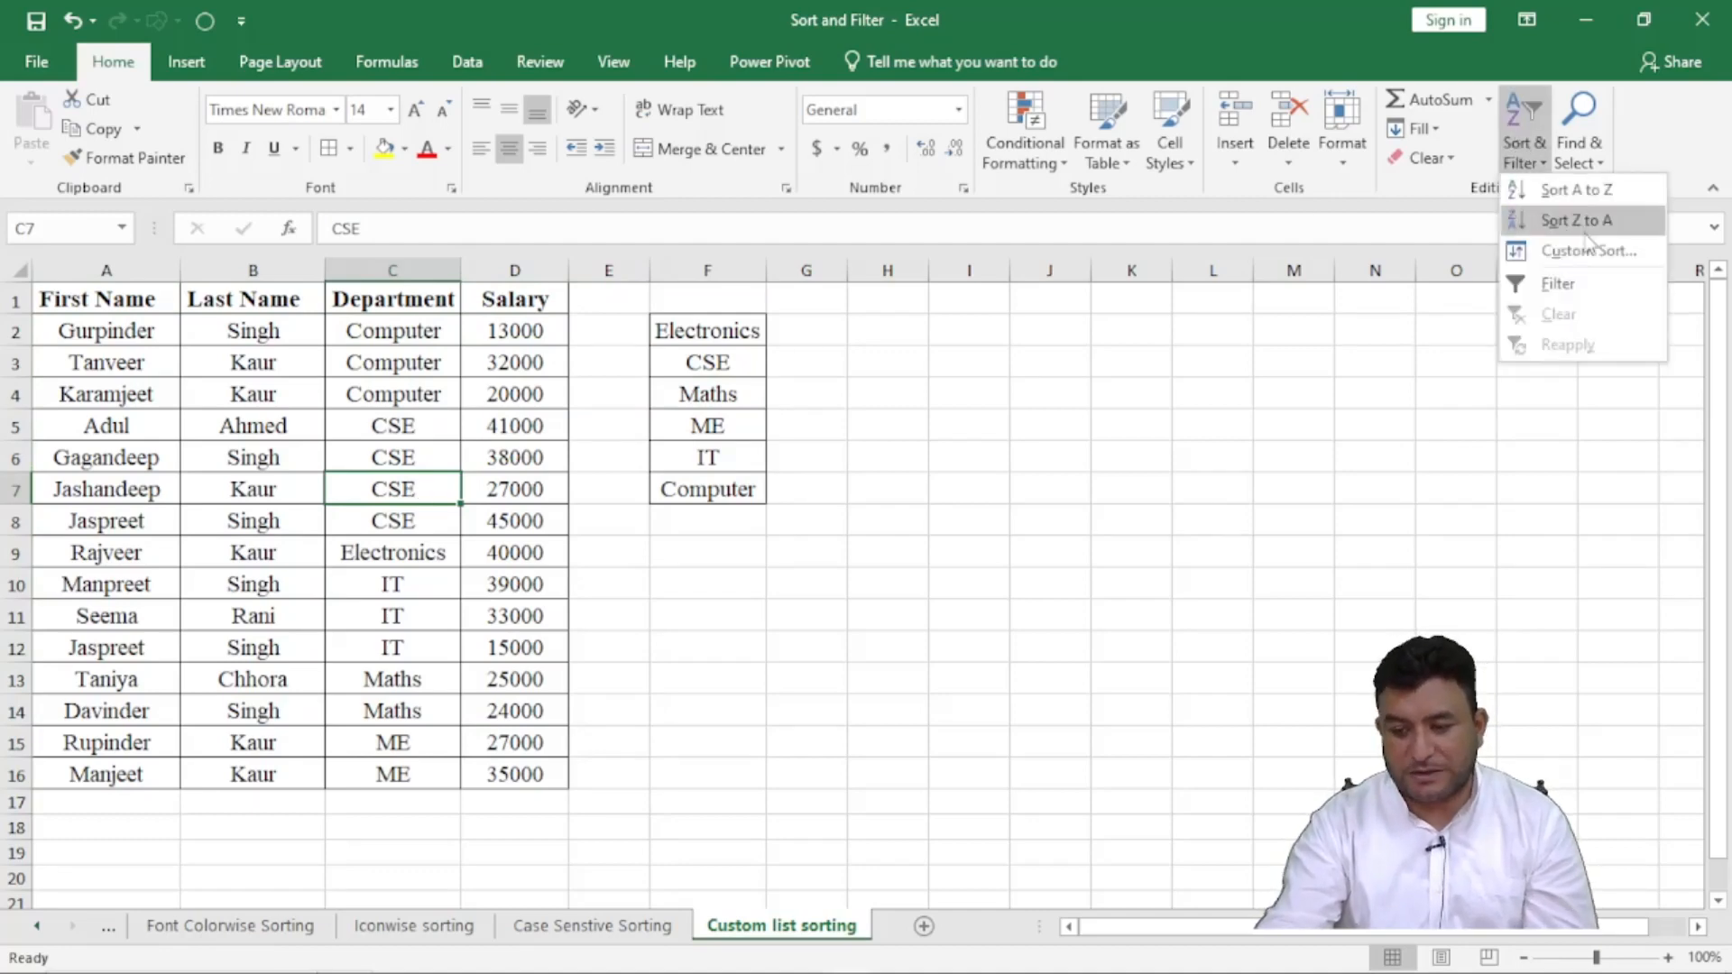
left_click(1574, 251)
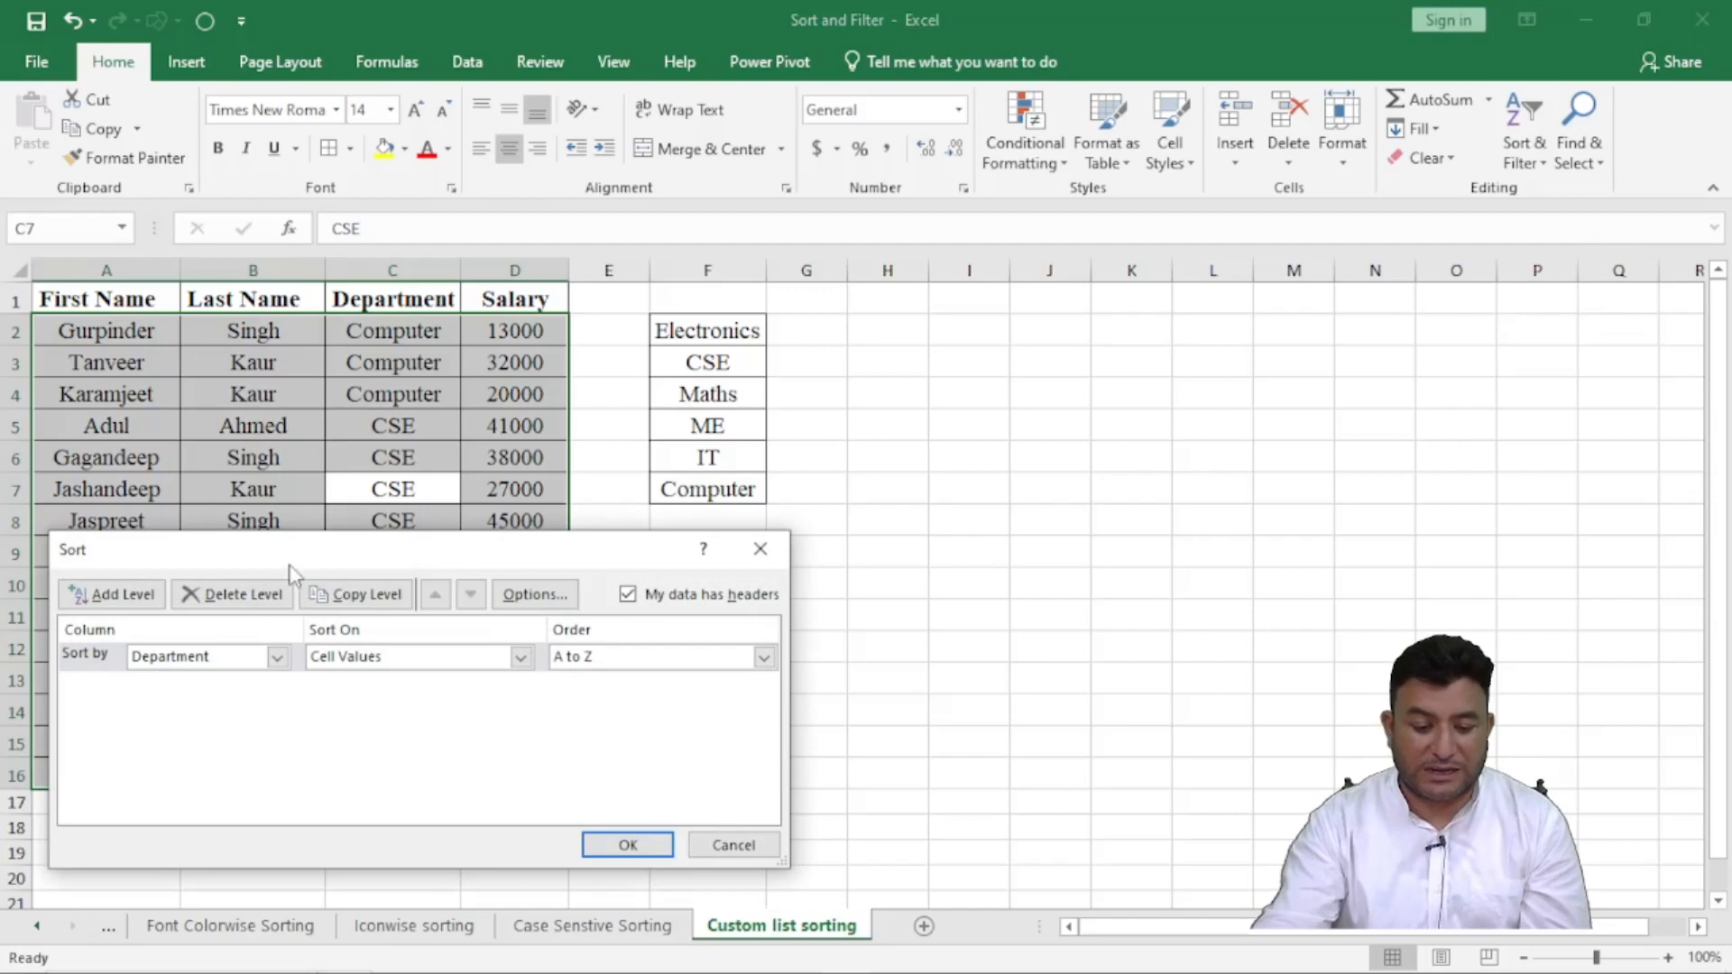
left_click_drag(296, 560, 276, 520)
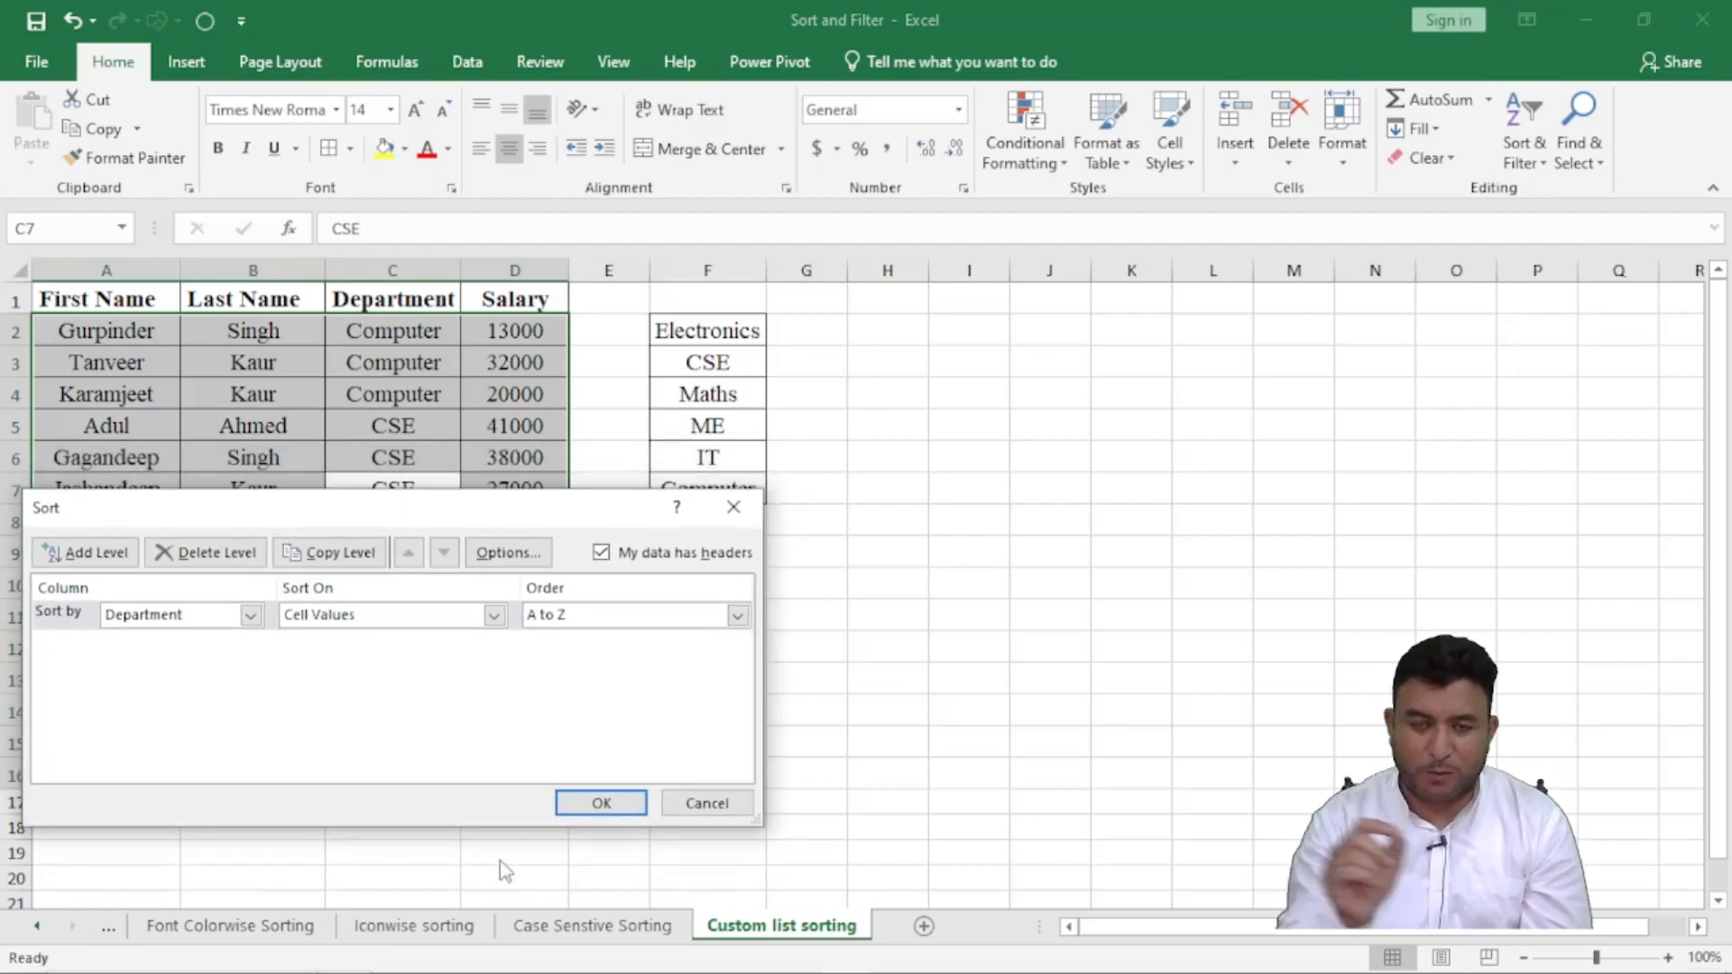
left_click(737, 614)
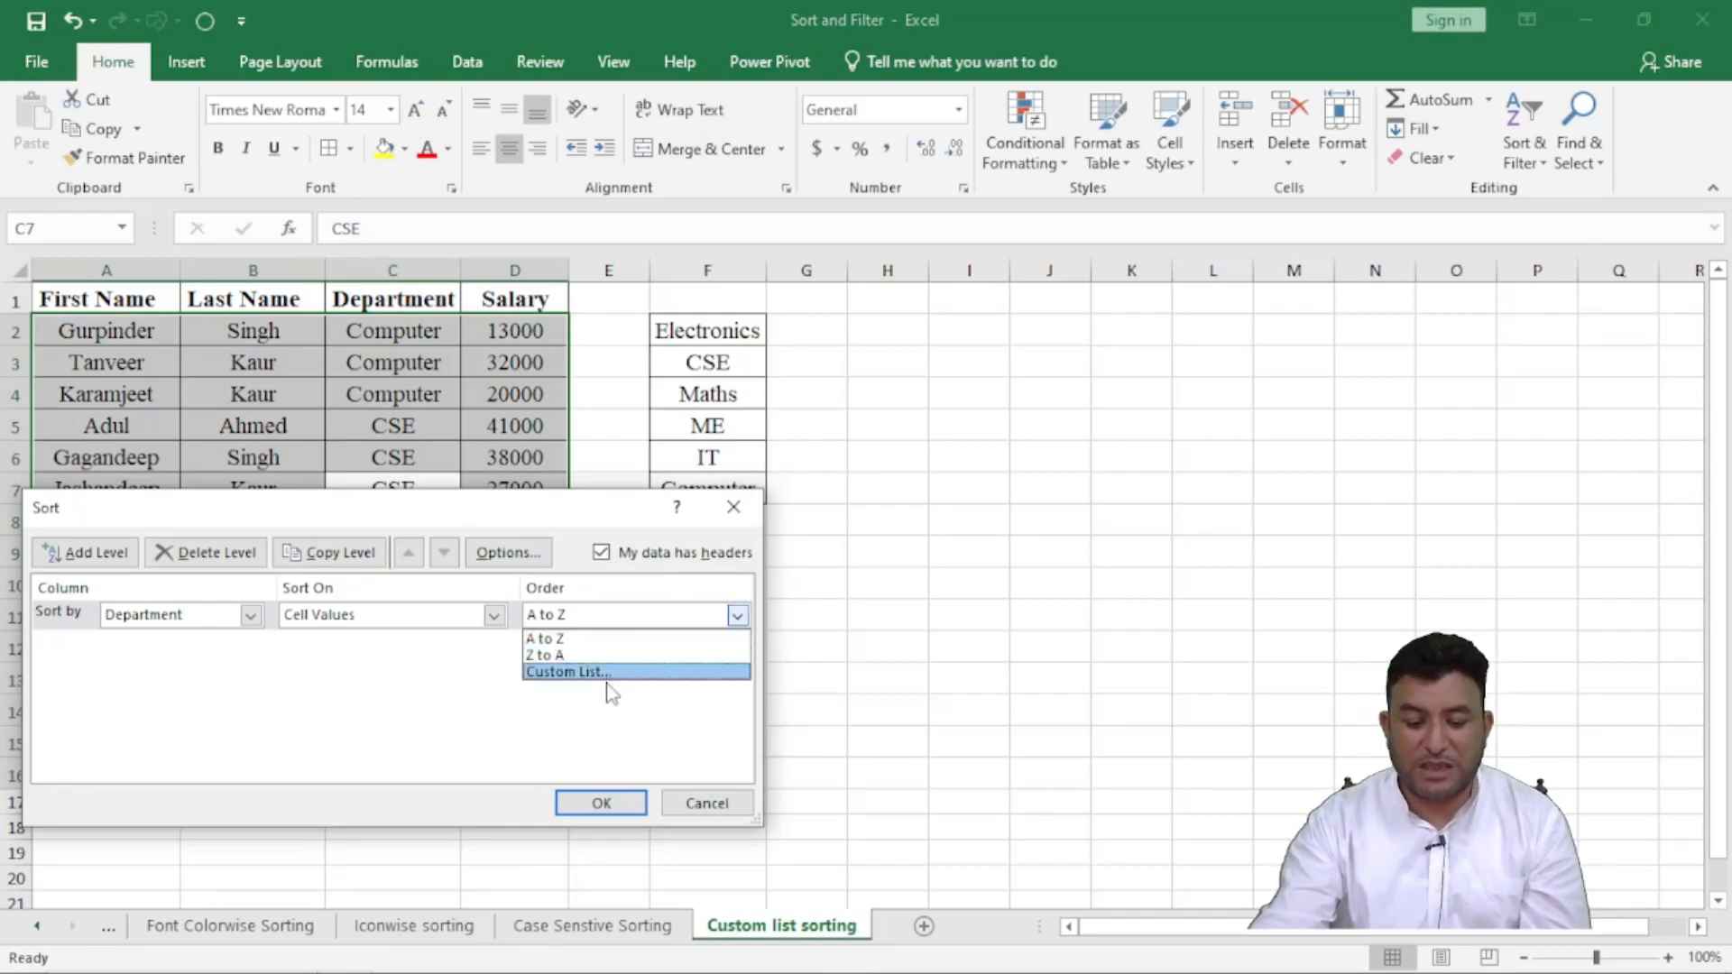
left_click(469, 512)
left_click_drag(405, 505, 429, 588)
left_click(755, 688)
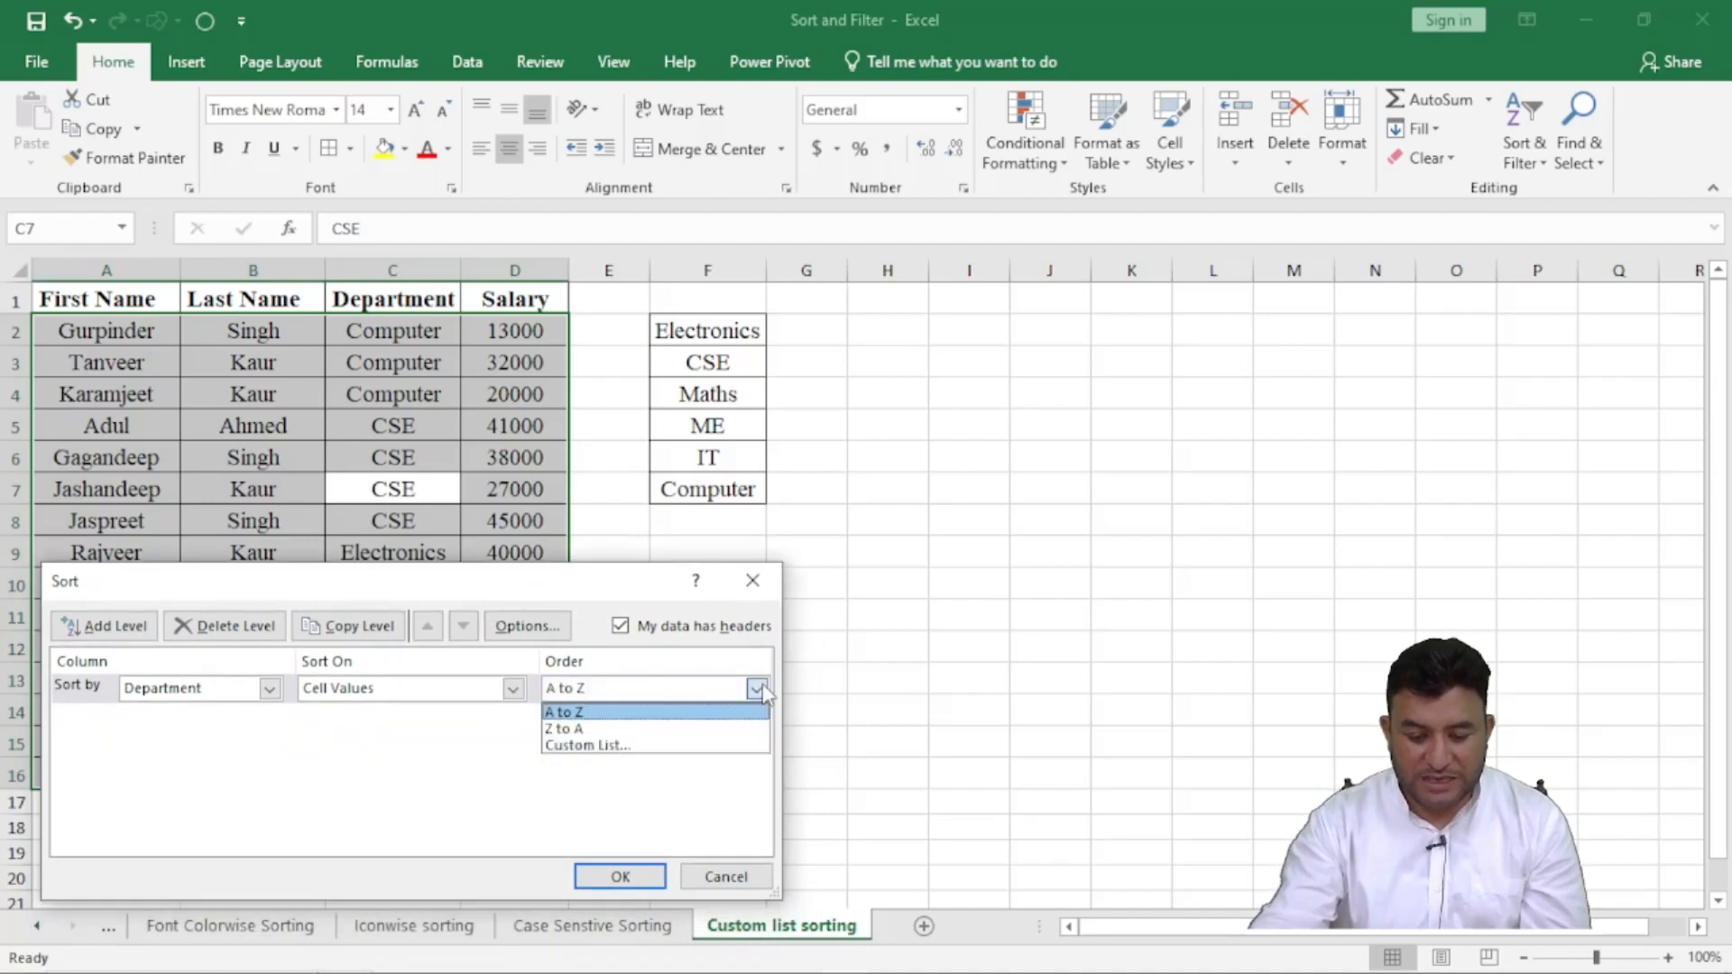
left_click(708, 748)
left_click_drag(432, 478, 1326, 95)
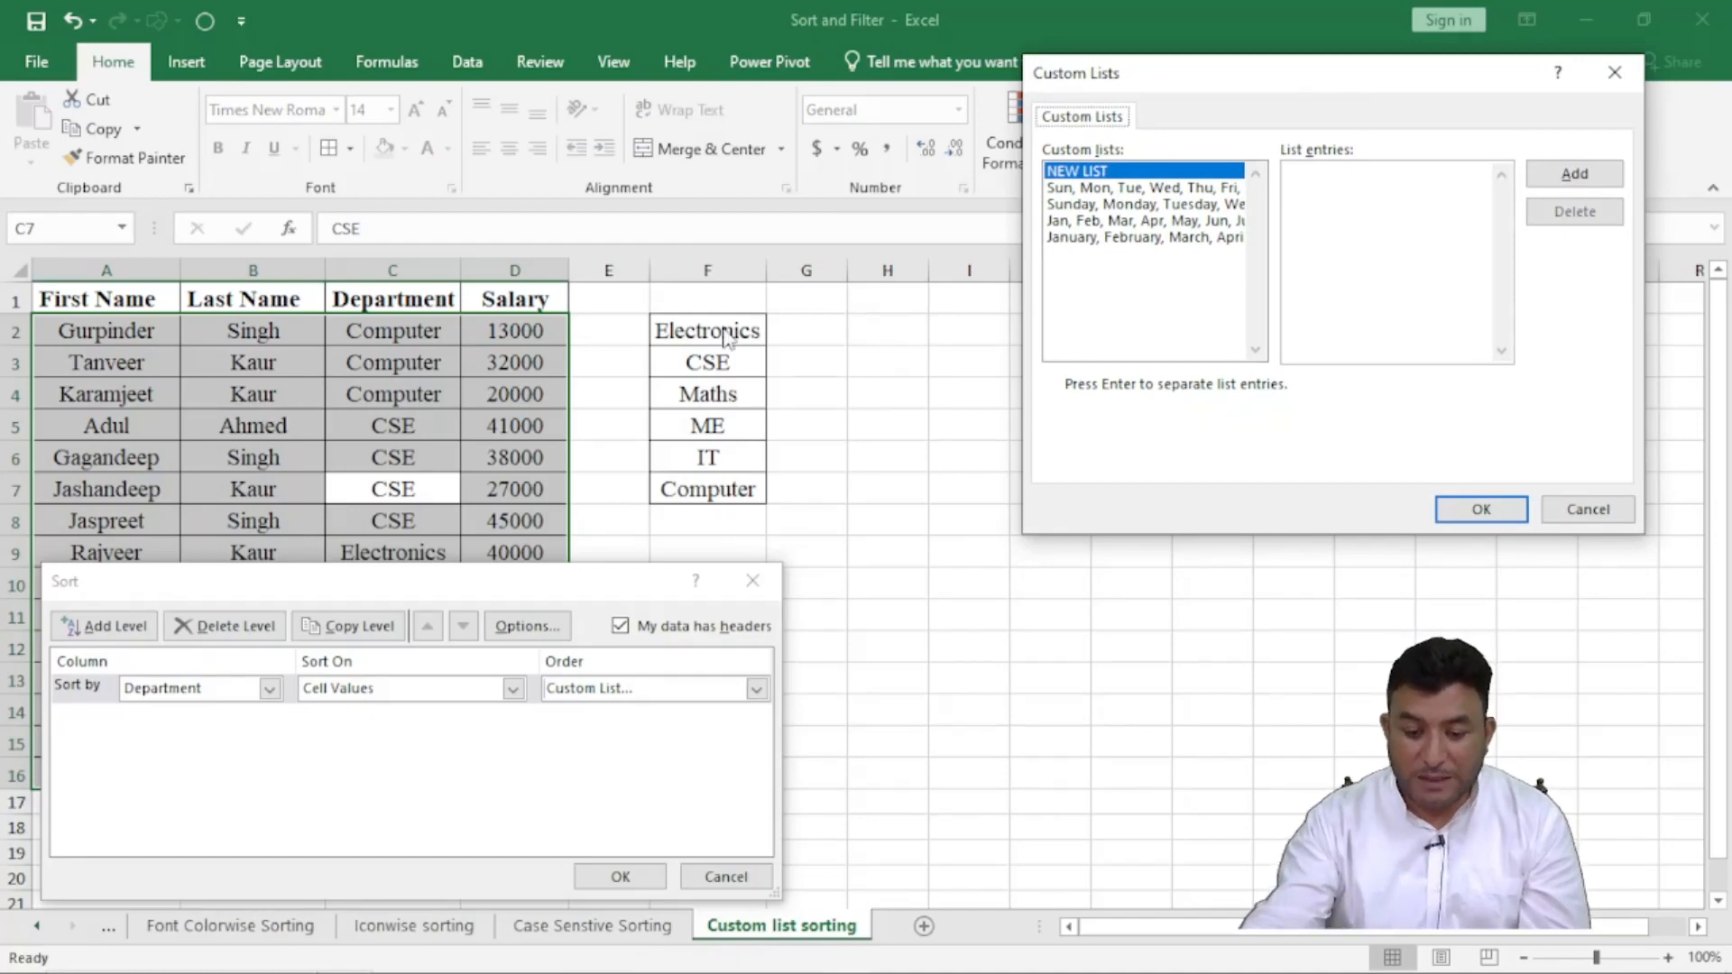
left_click(1316, 187)
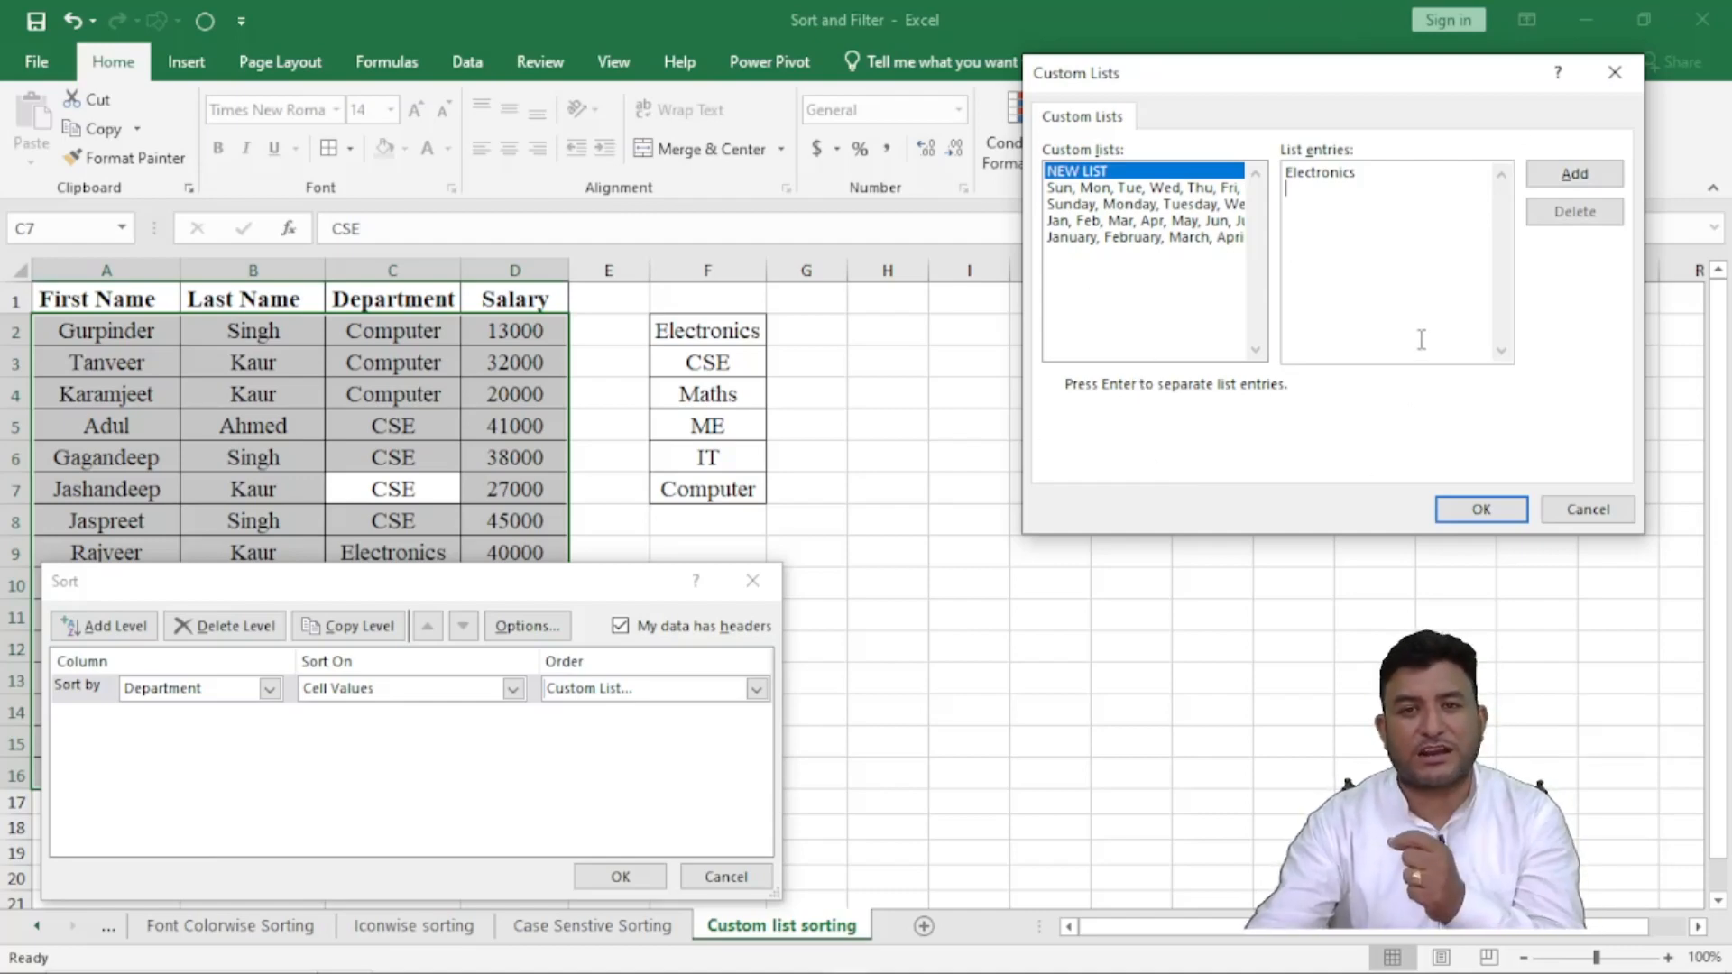
left_click(1585, 508)
left_click(752, 581)
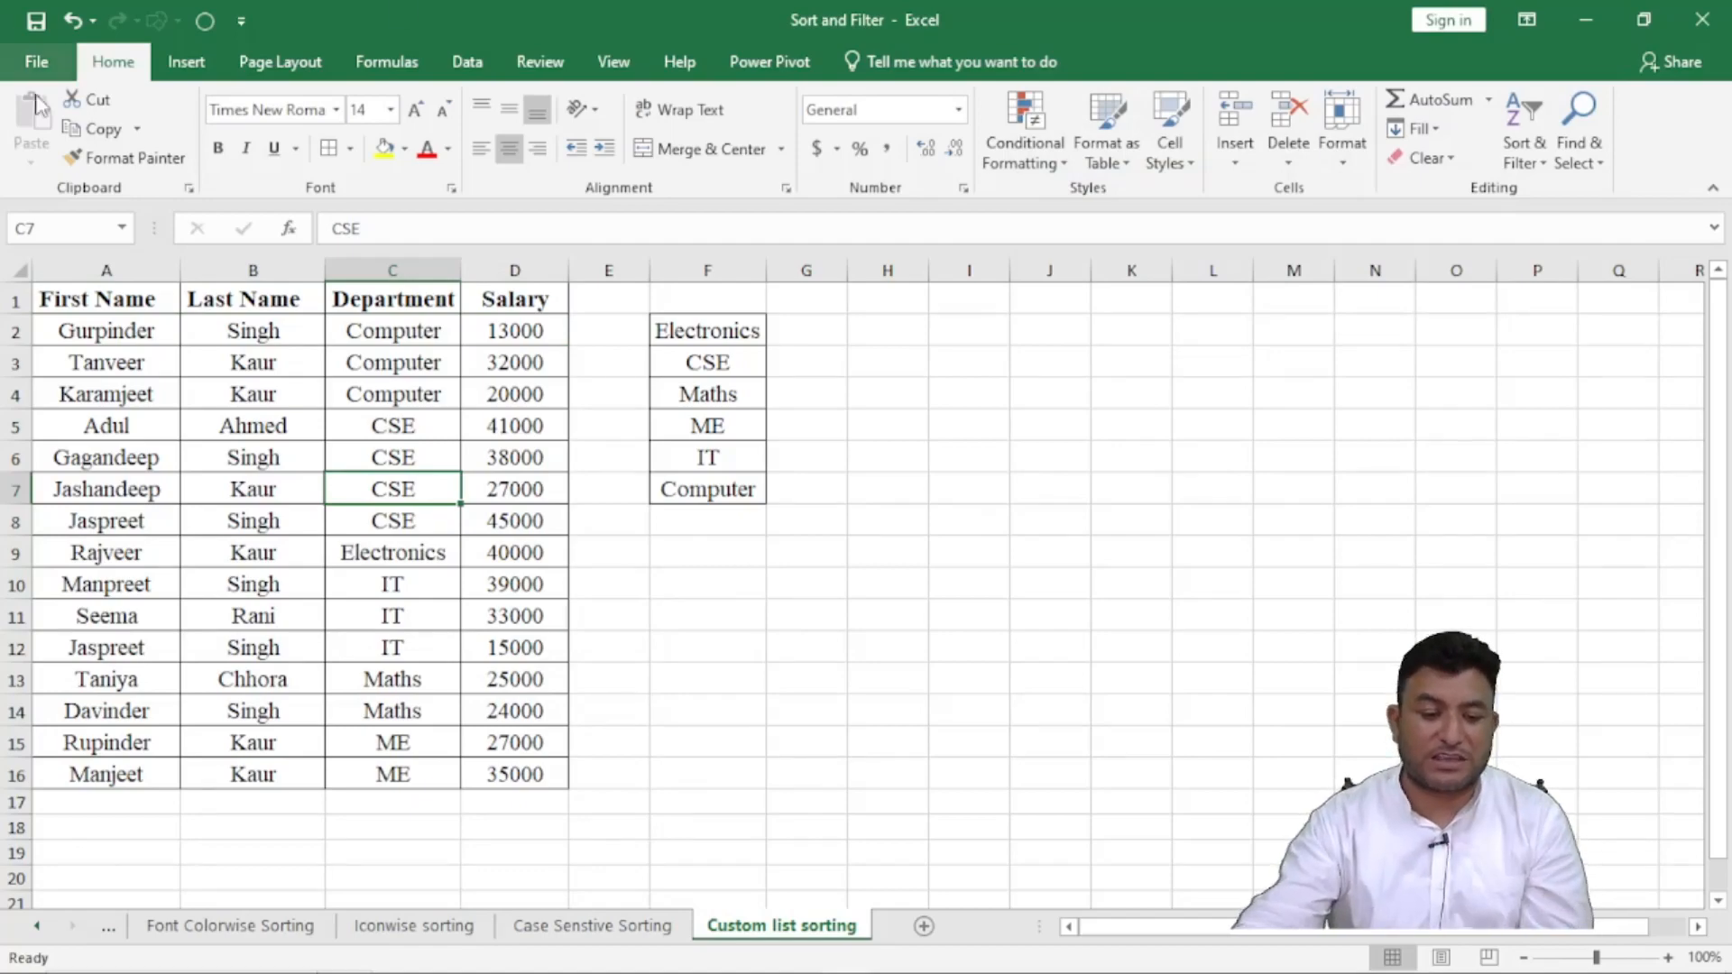
- Open the custom lists editor from the General section of the advanced Excel options
left_click(37, 58)
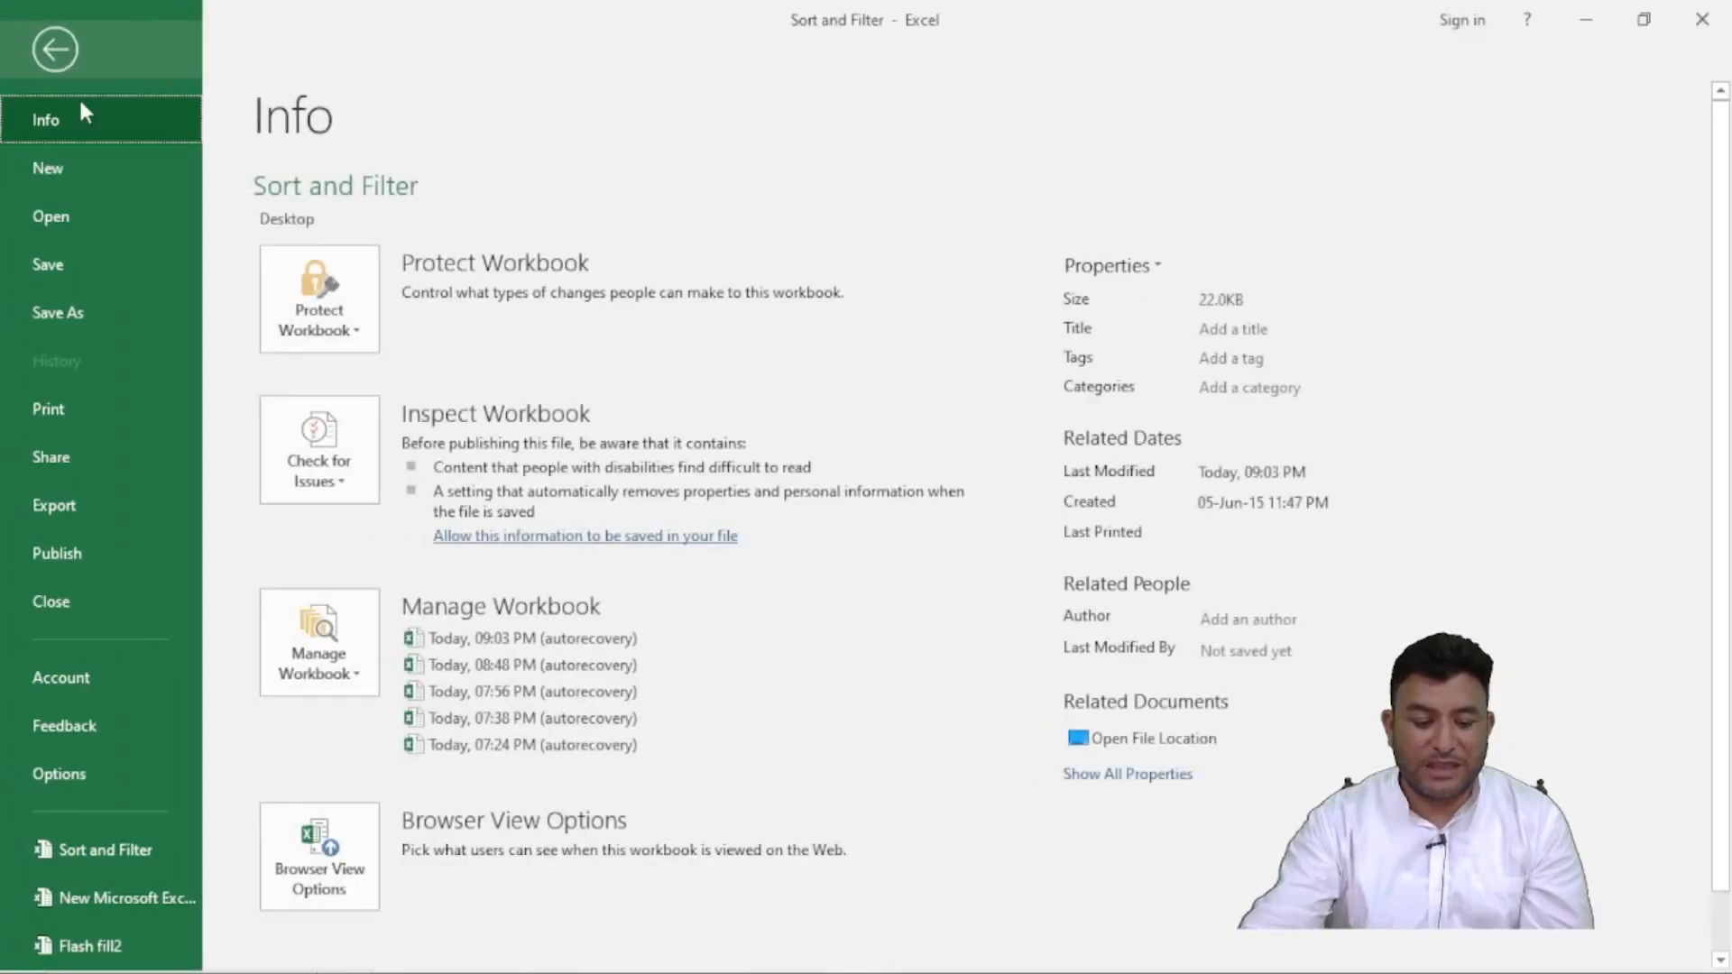
left_click(105, 774)
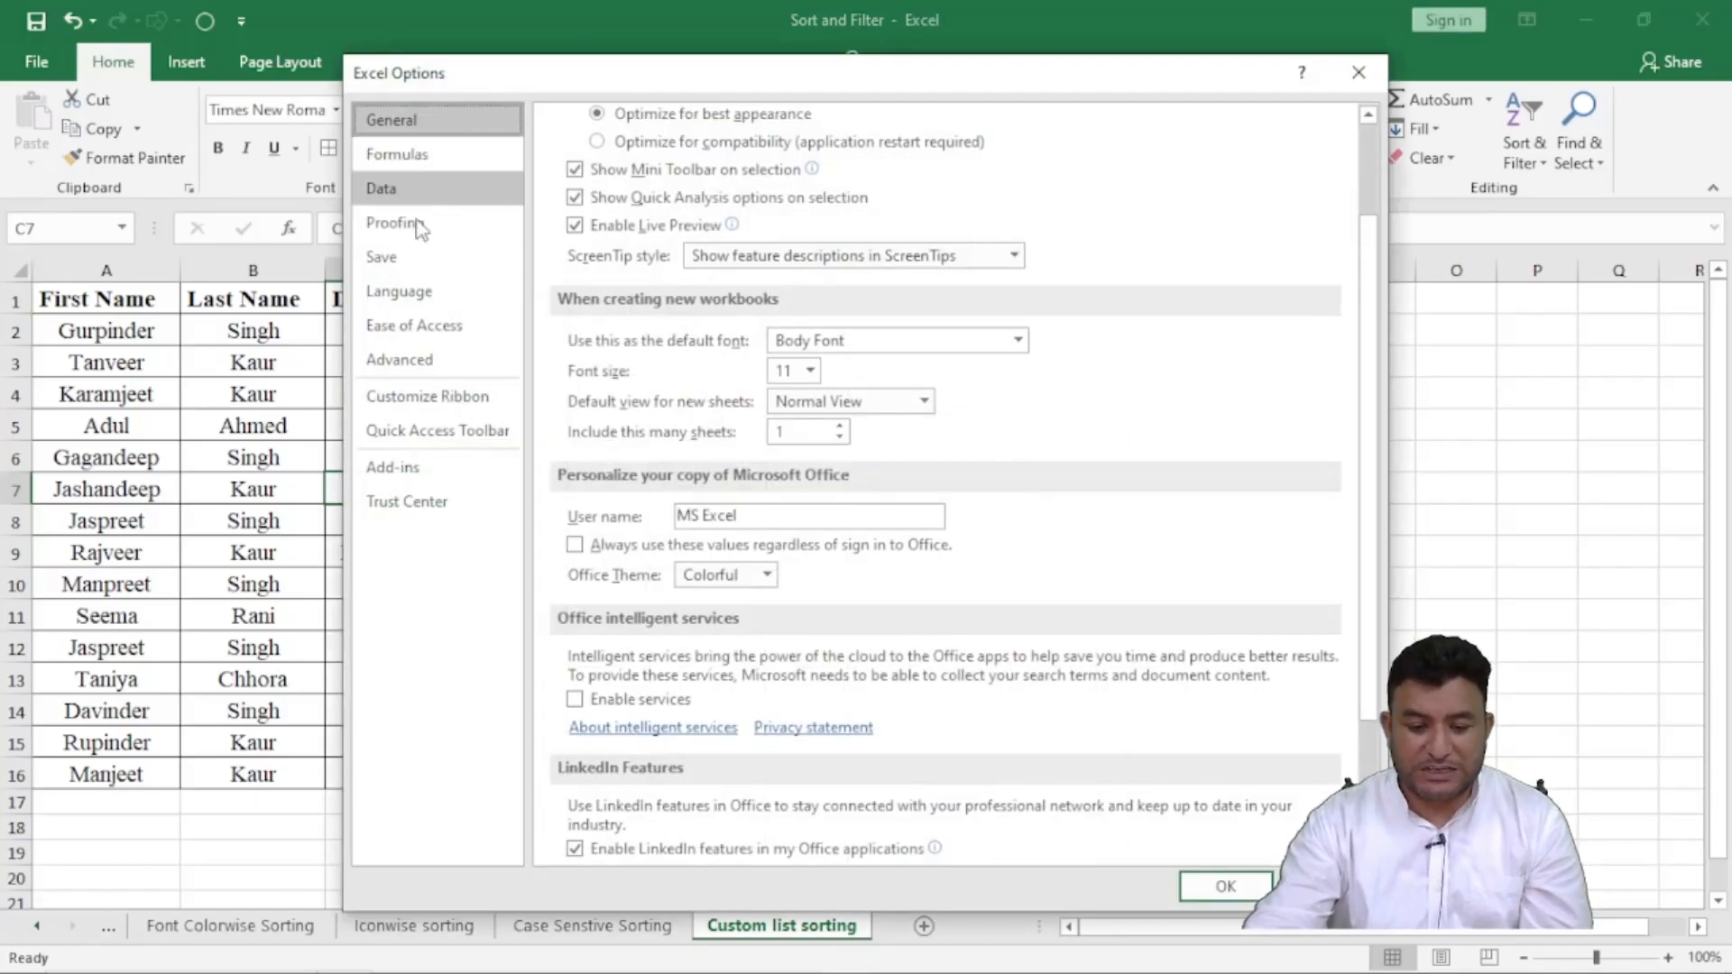
left_click(420, 372)
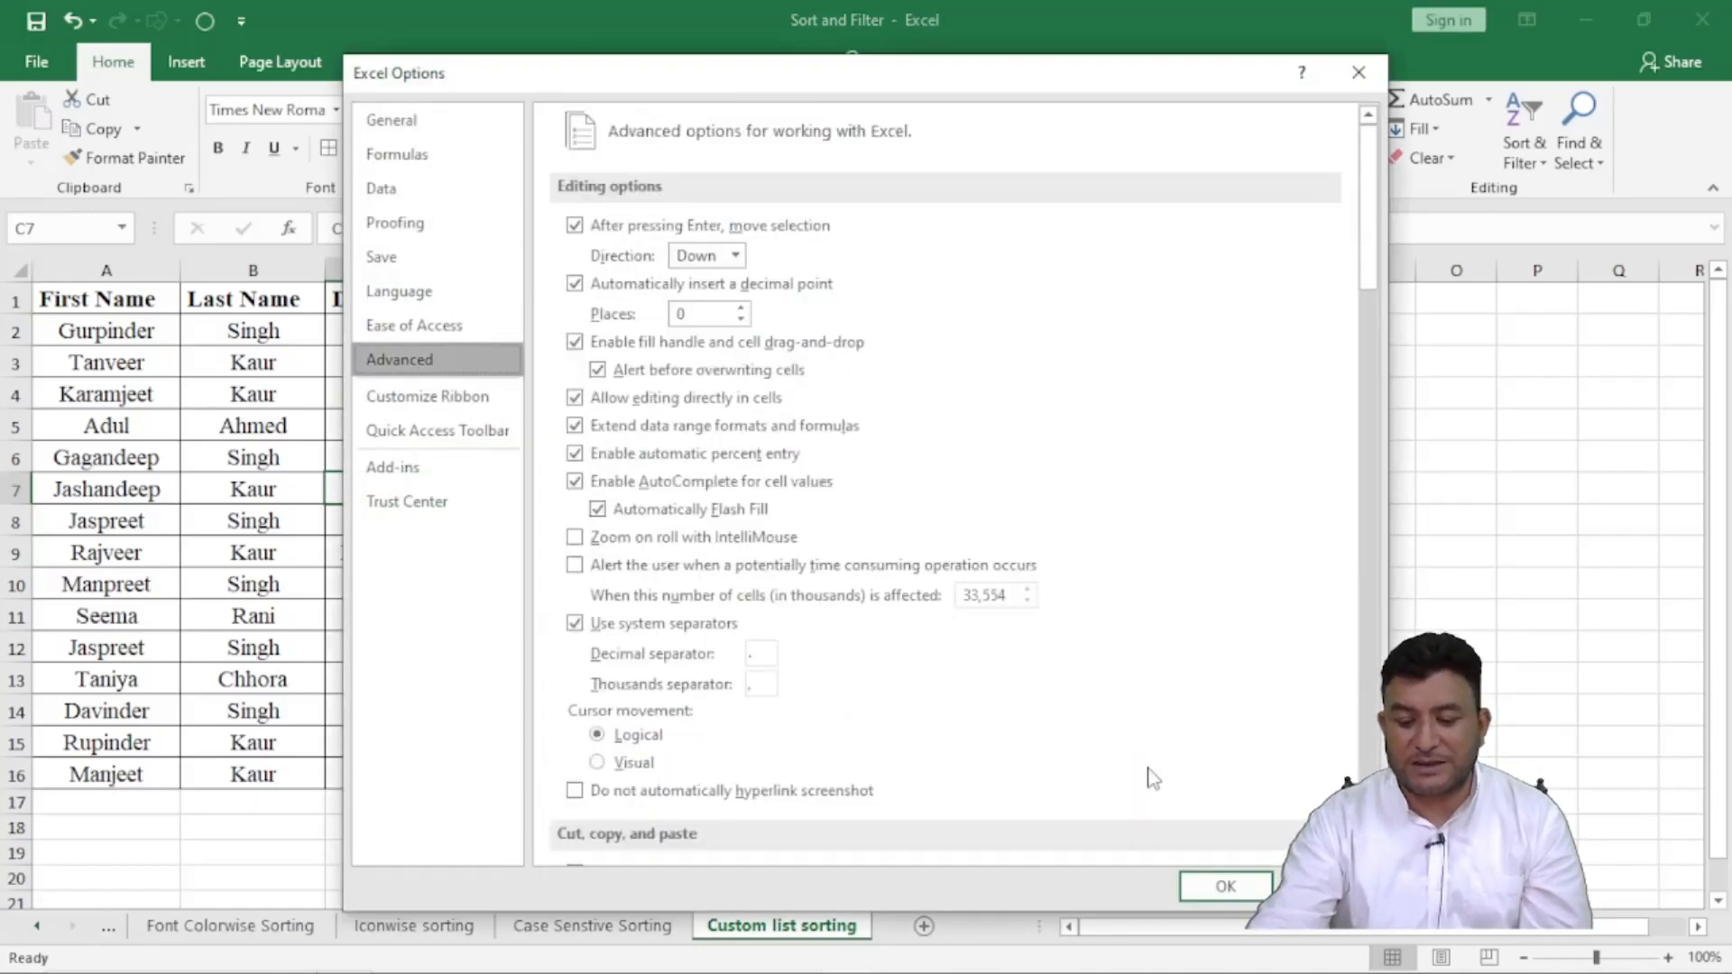
scroll(947, 482, "down", 5)
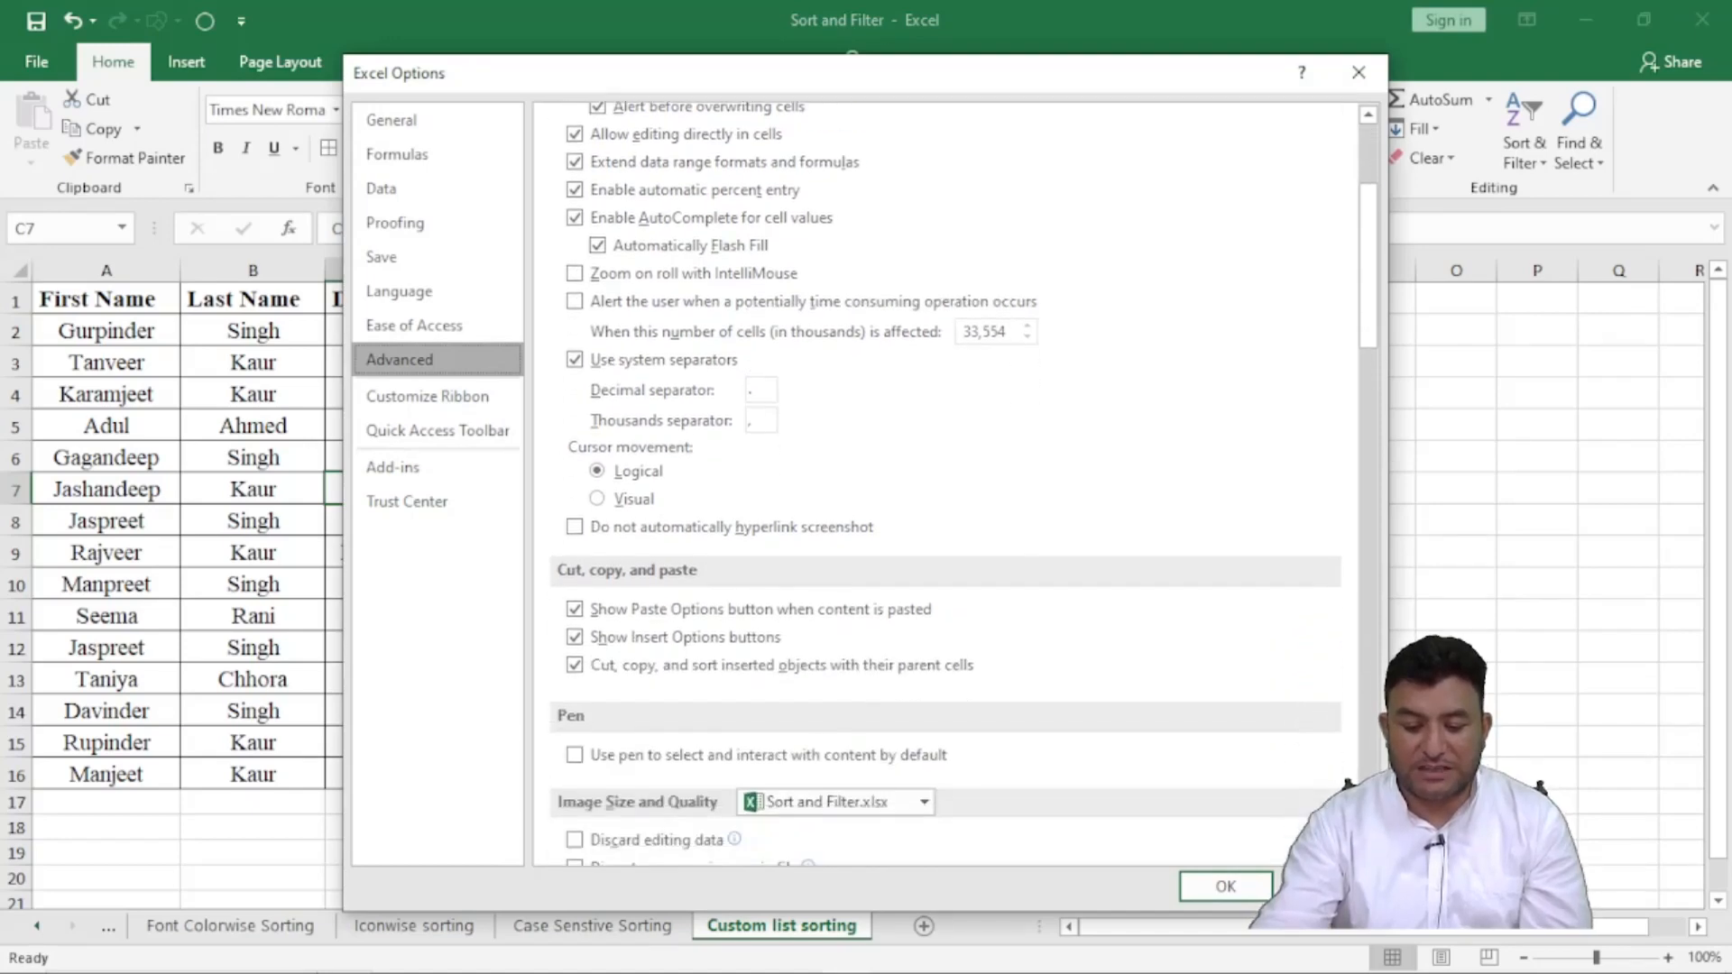
scroll(947, 482, "down", 8)
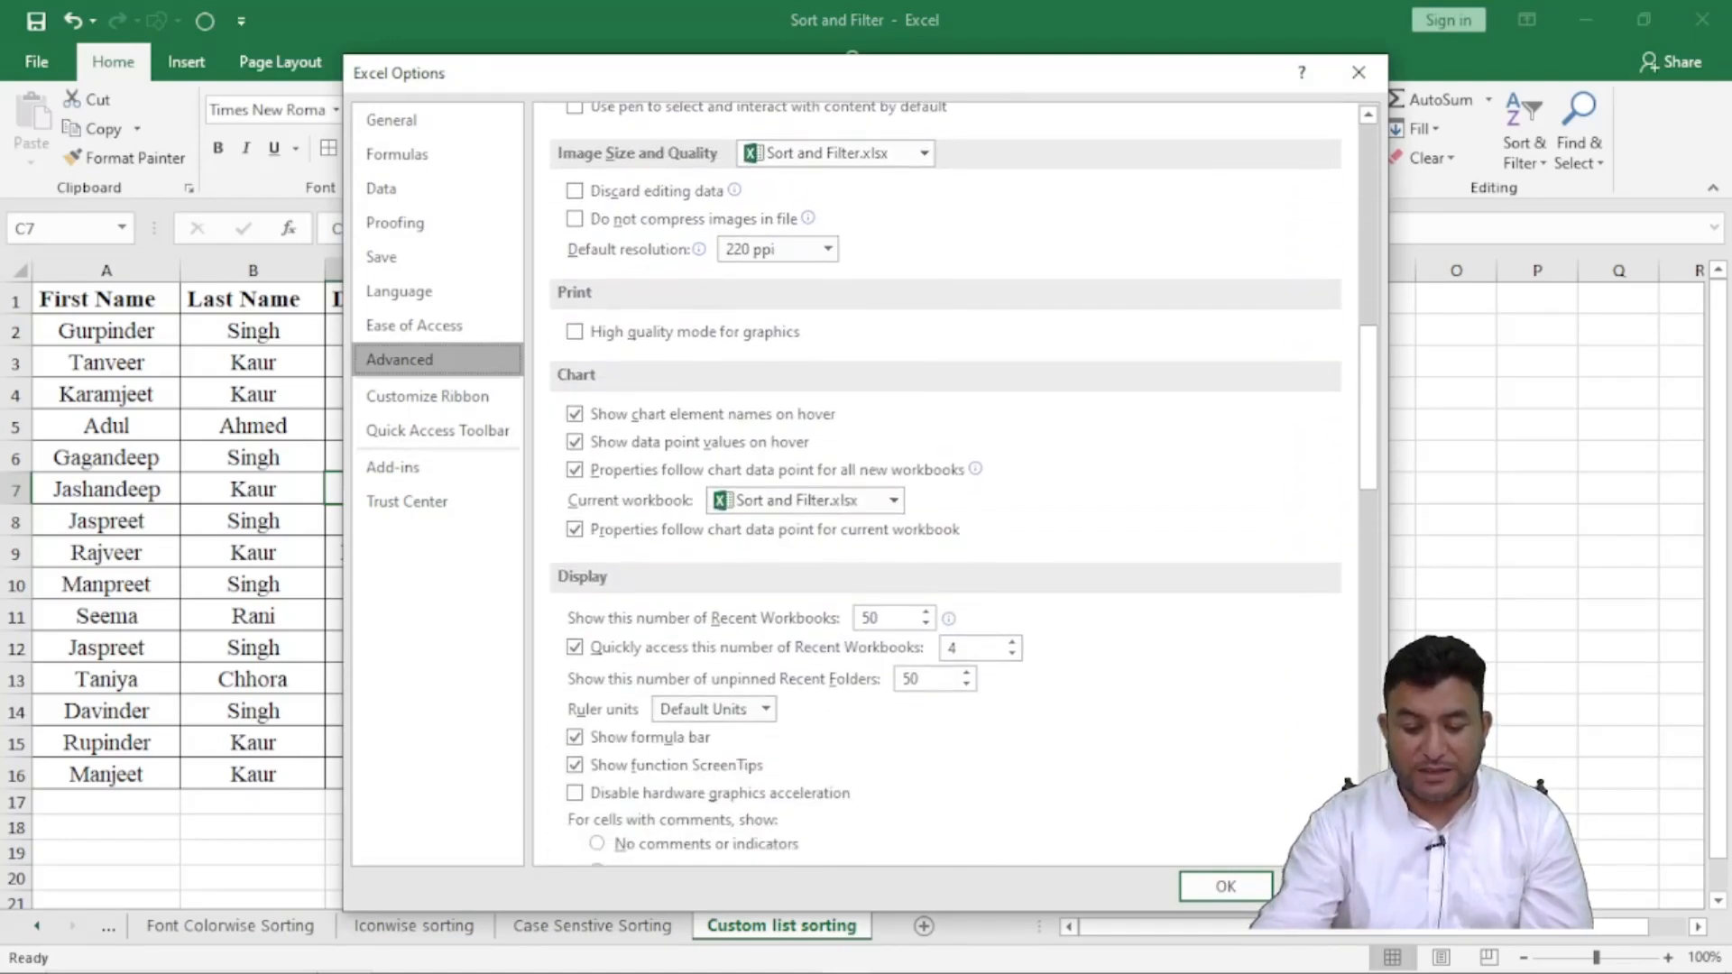
scroll(947, 483, "down", 7)
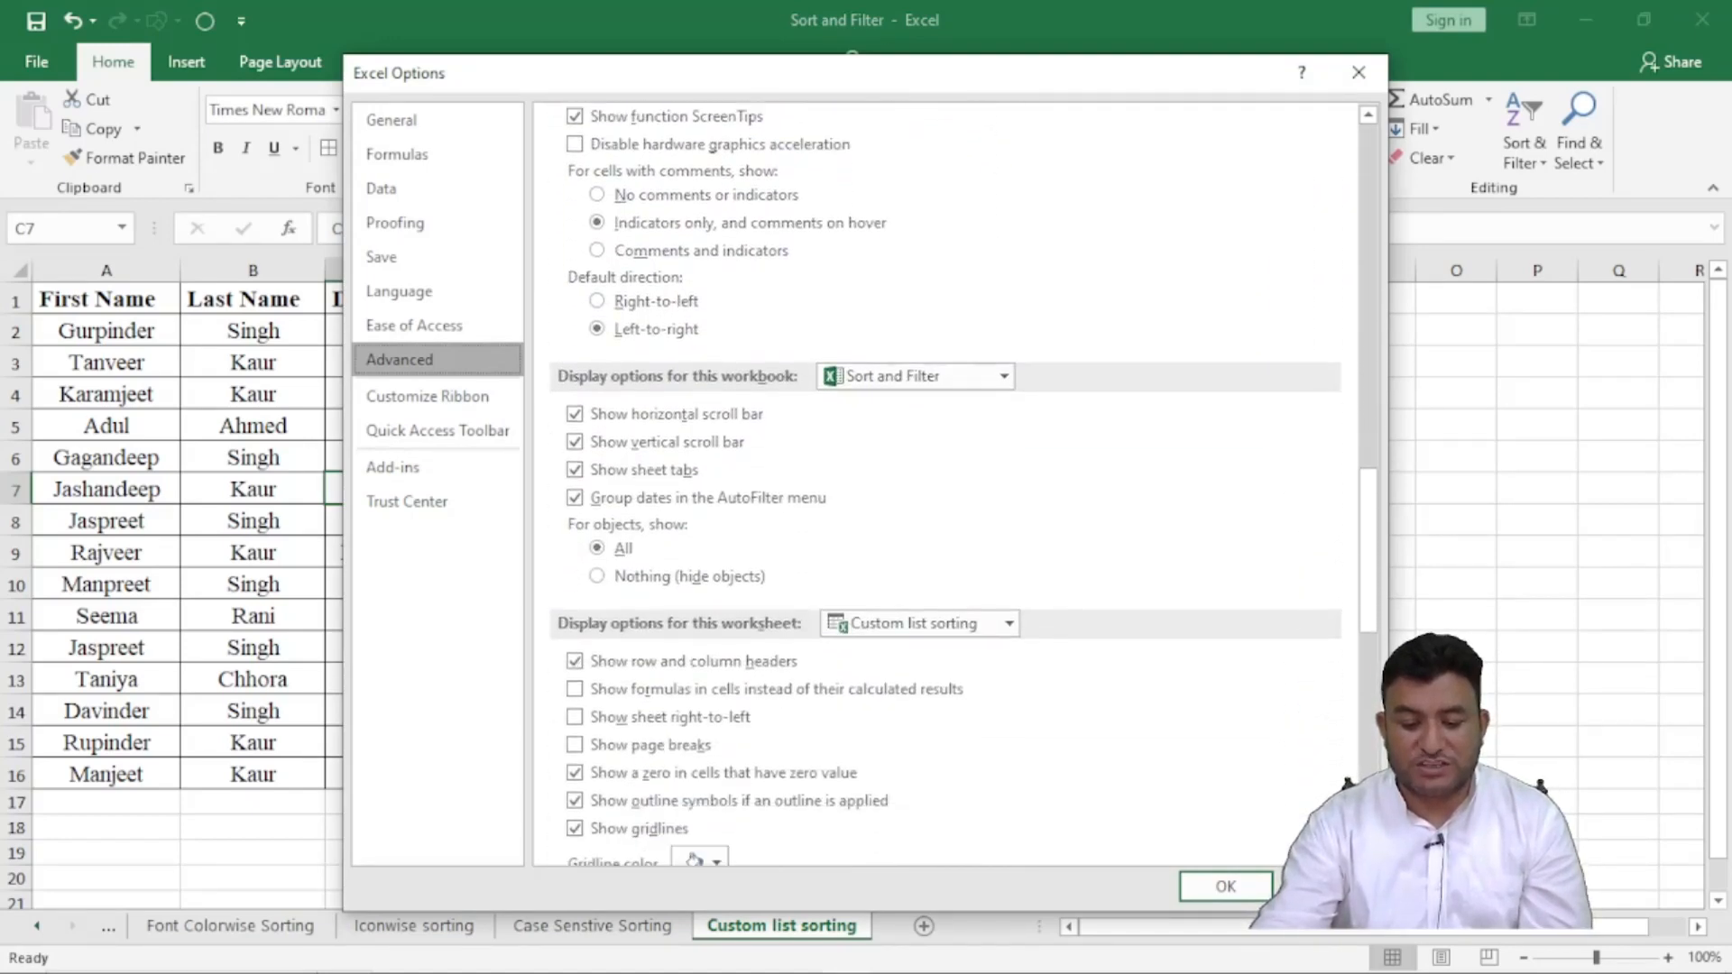
scroll(947, 482, "down", 7)
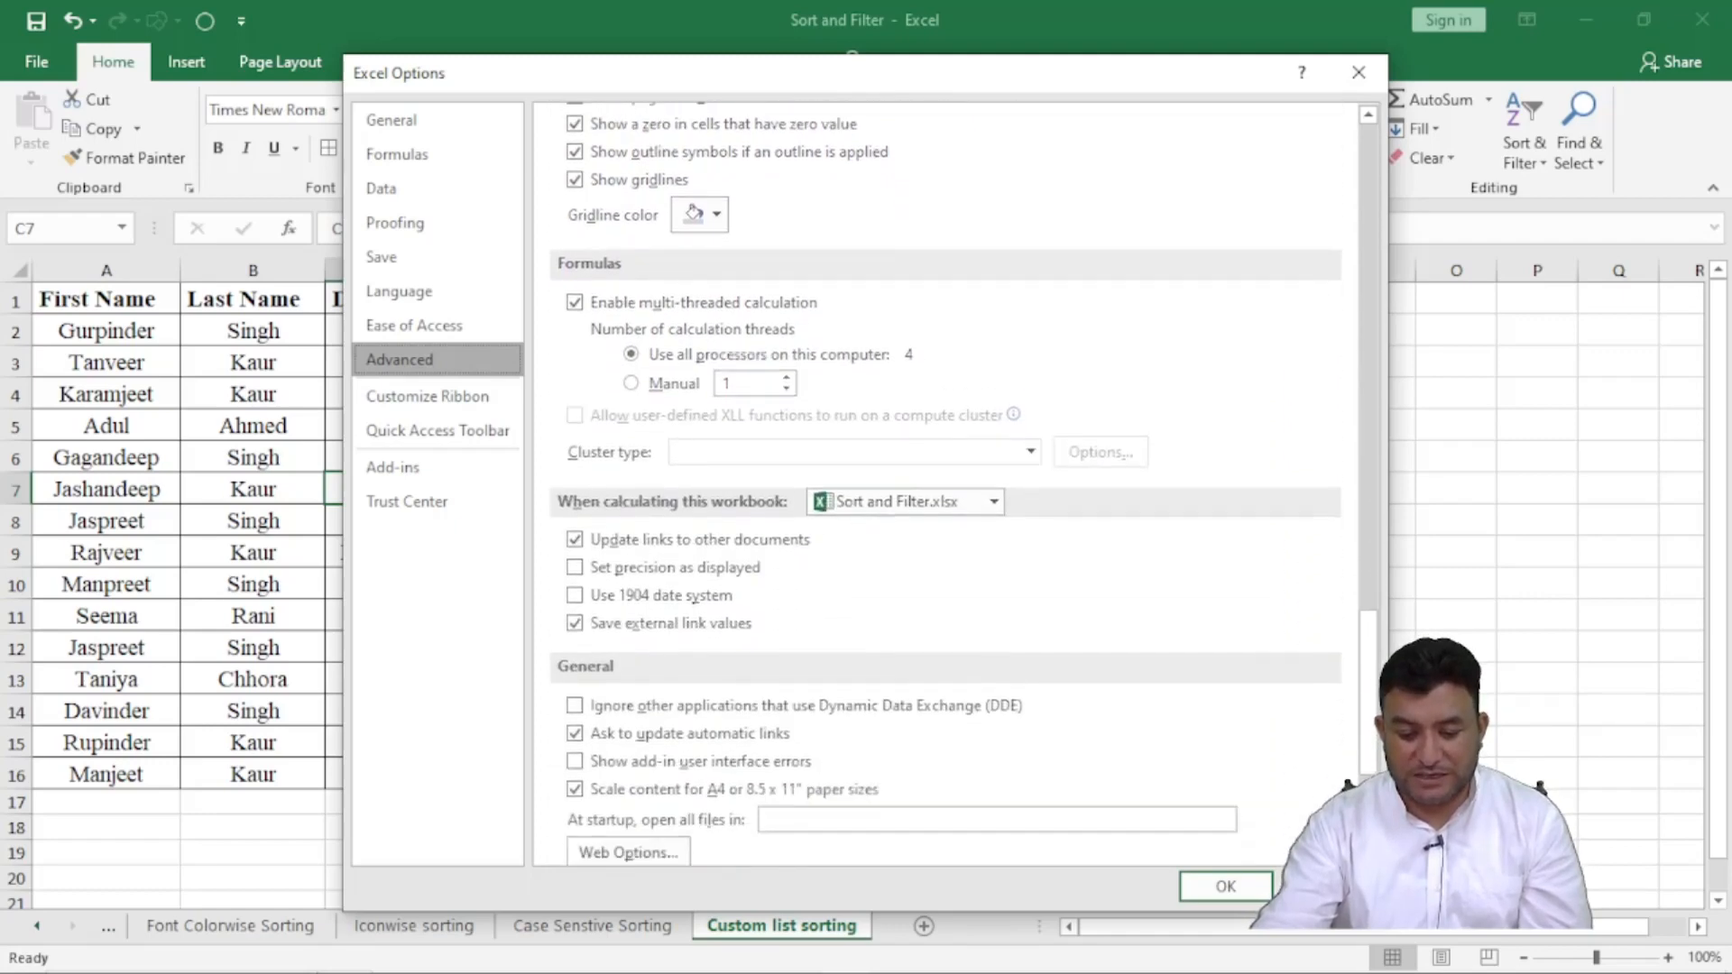
scroll(944, 739, "down", 1)
left_click_drag(626, 75, 388, 60)
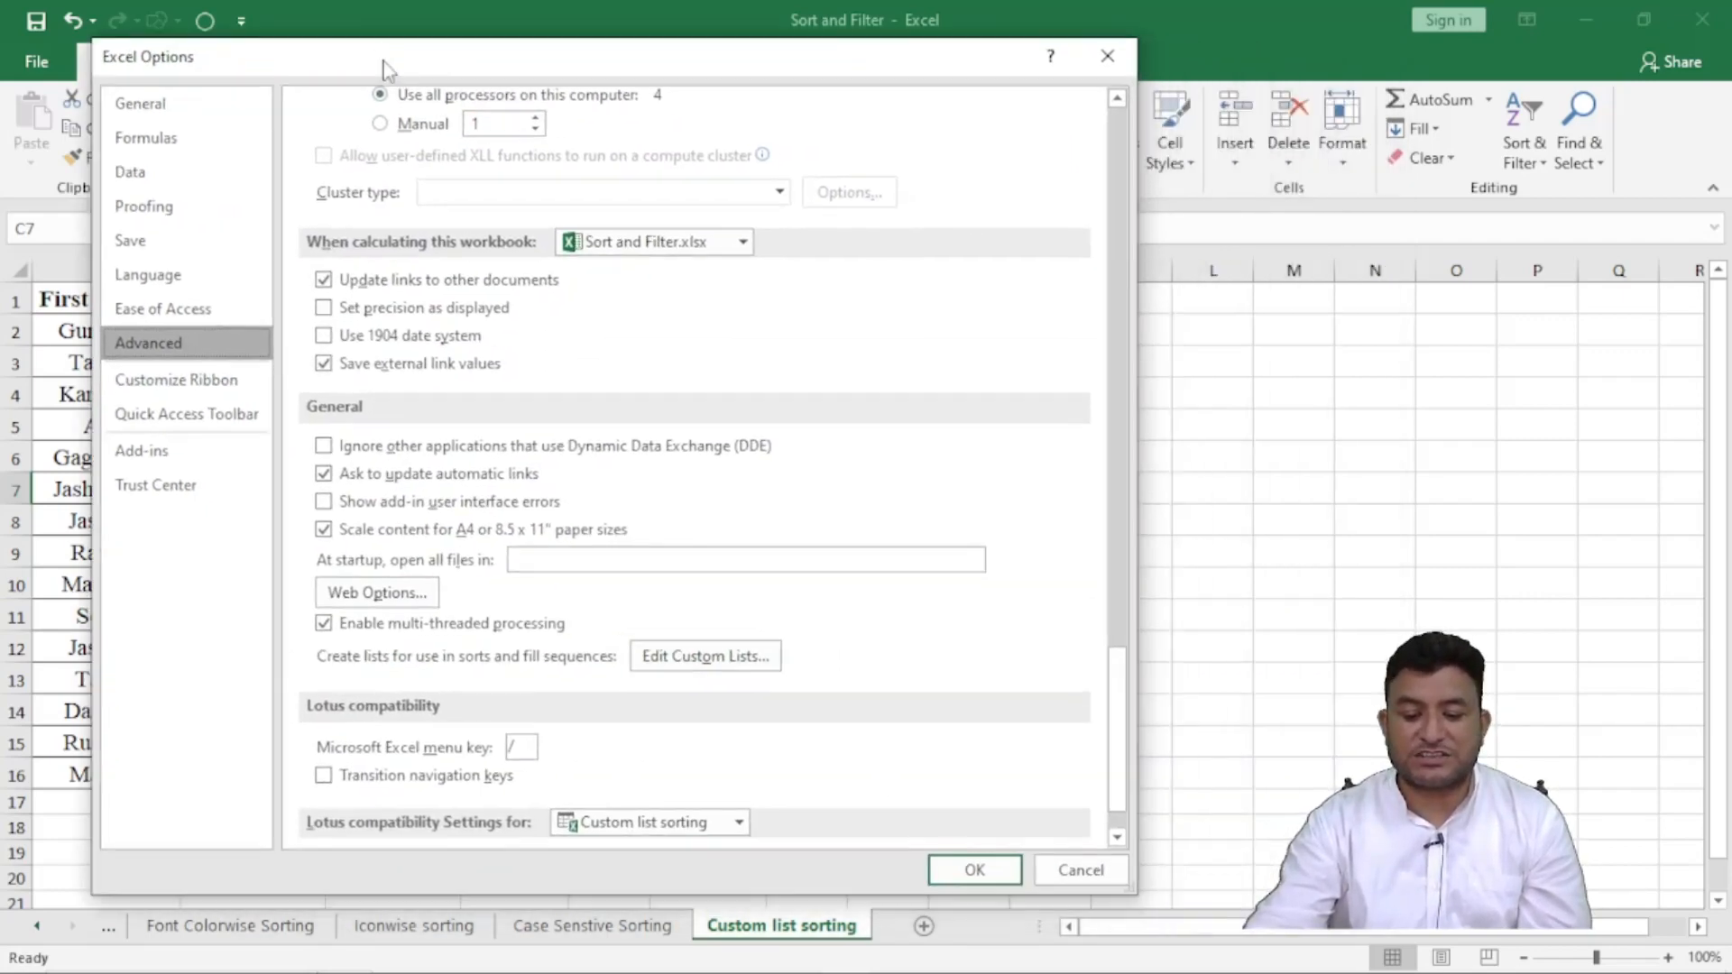
left_click(705, 649)
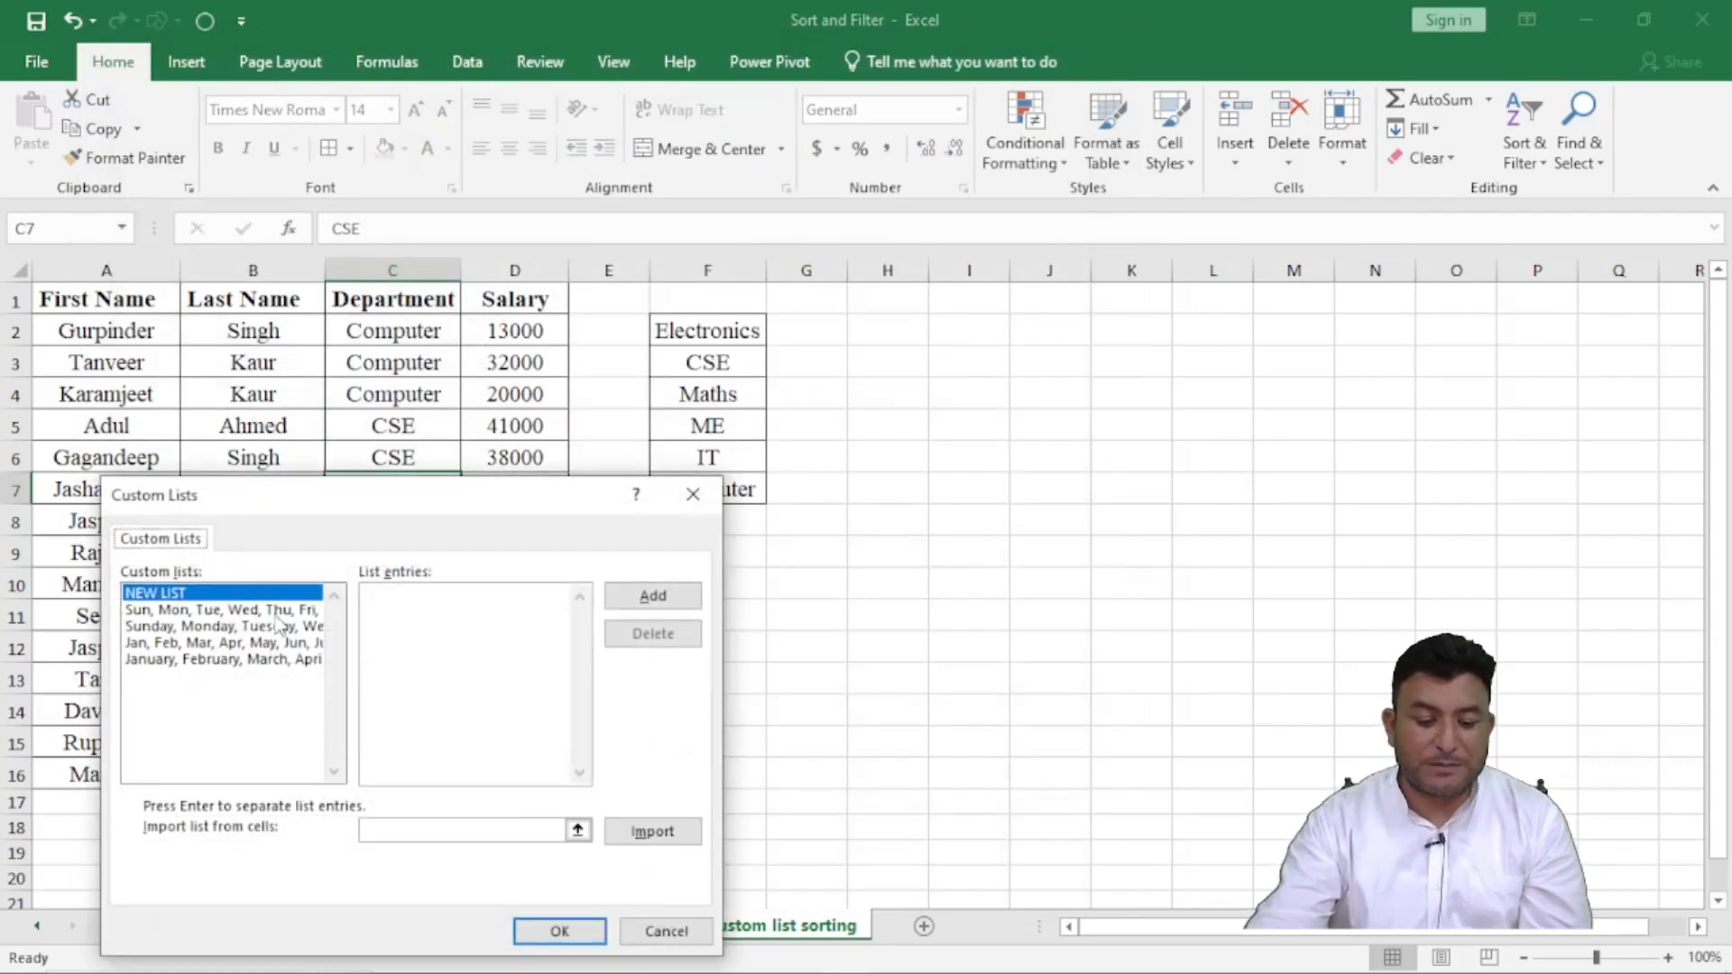
- Import the departments in F2:F7 as a new custom list and save the options
left_click_drag(280, 508, 1199, 68)
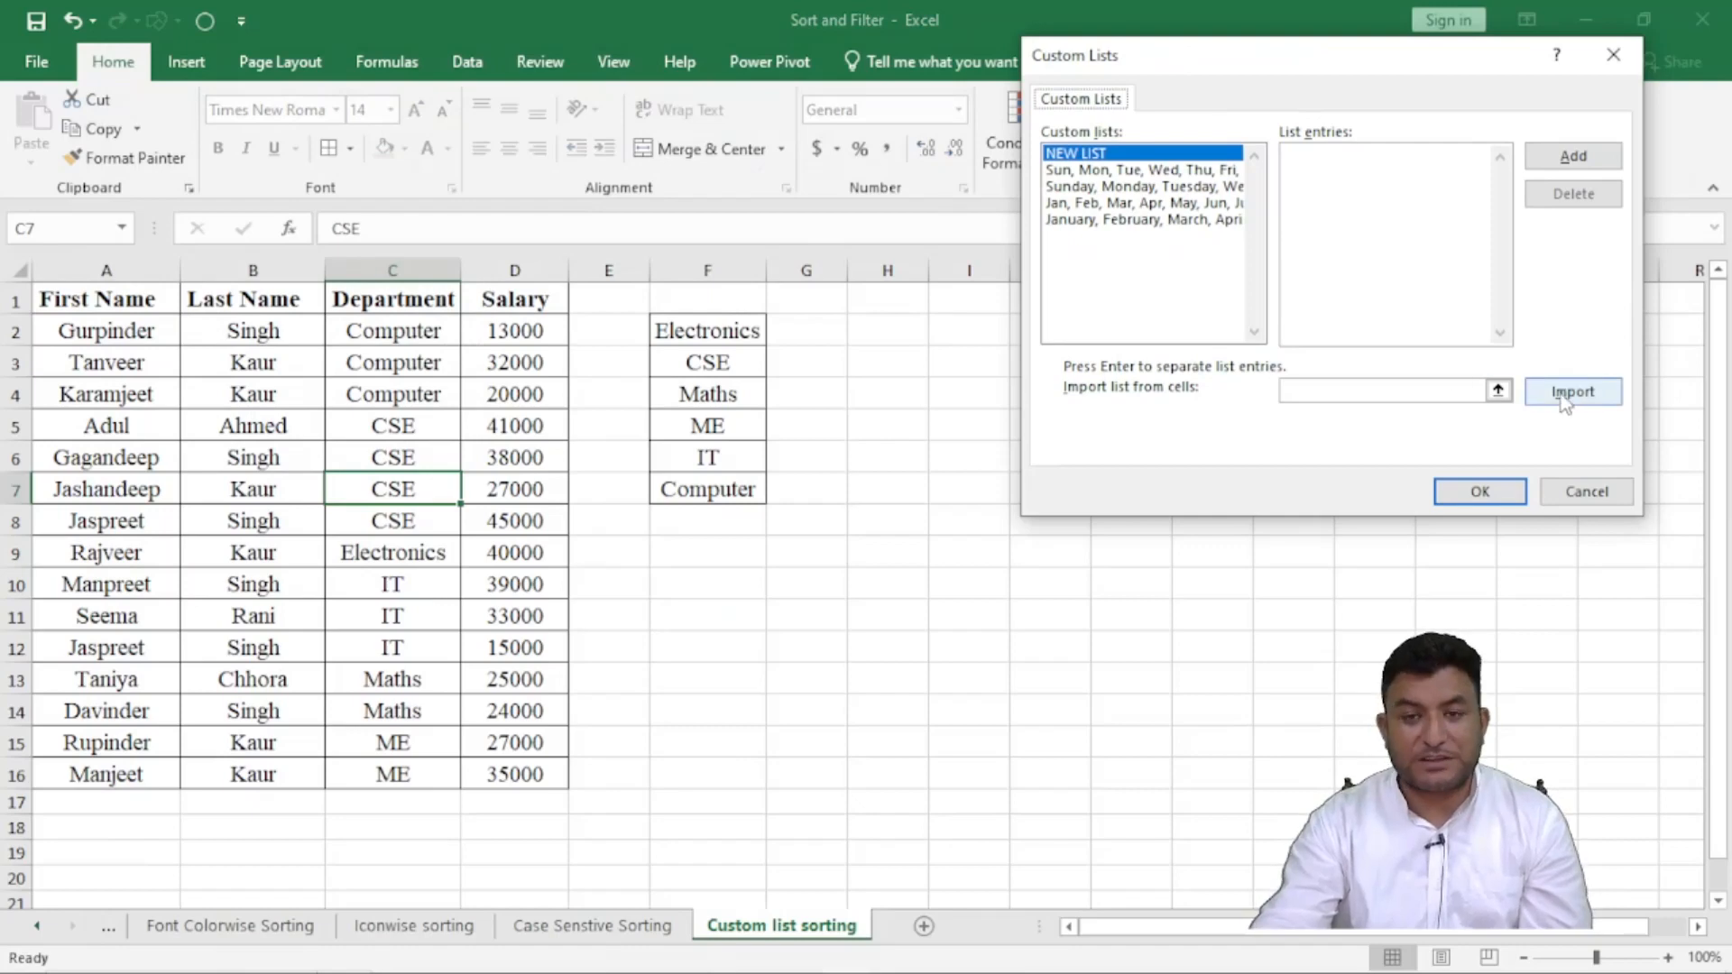
left_click(1498, 389)
left_click_drag(696, 333, 705, 487)
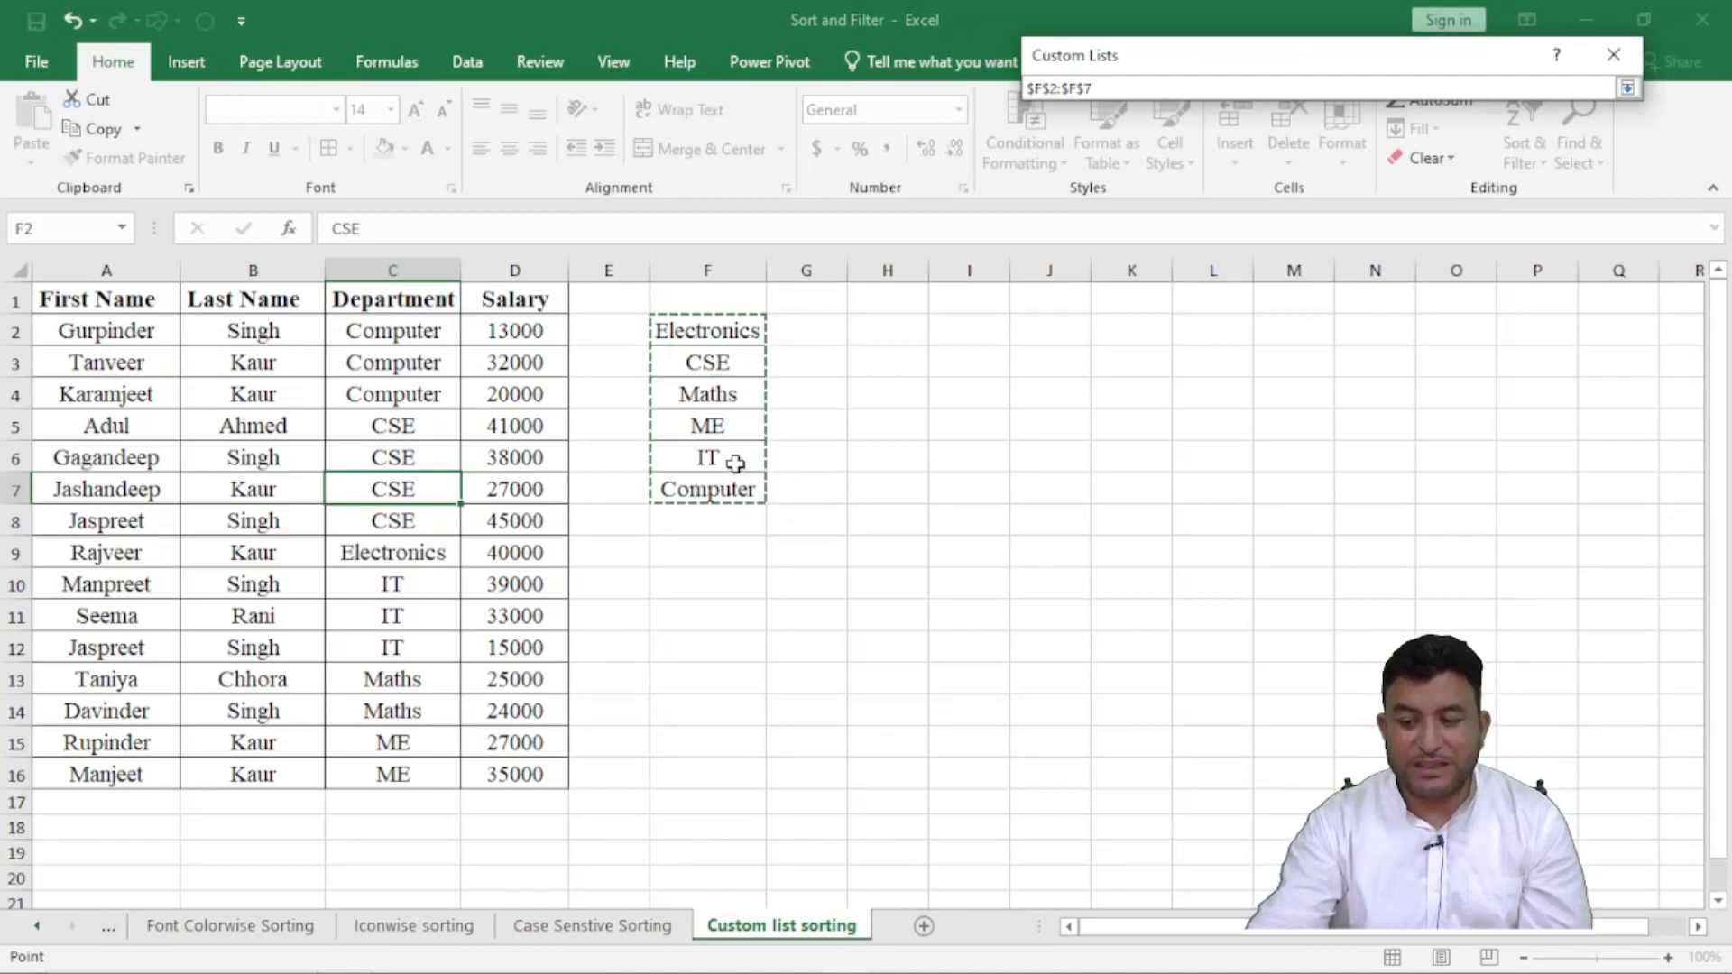
left_click(1627, 88)
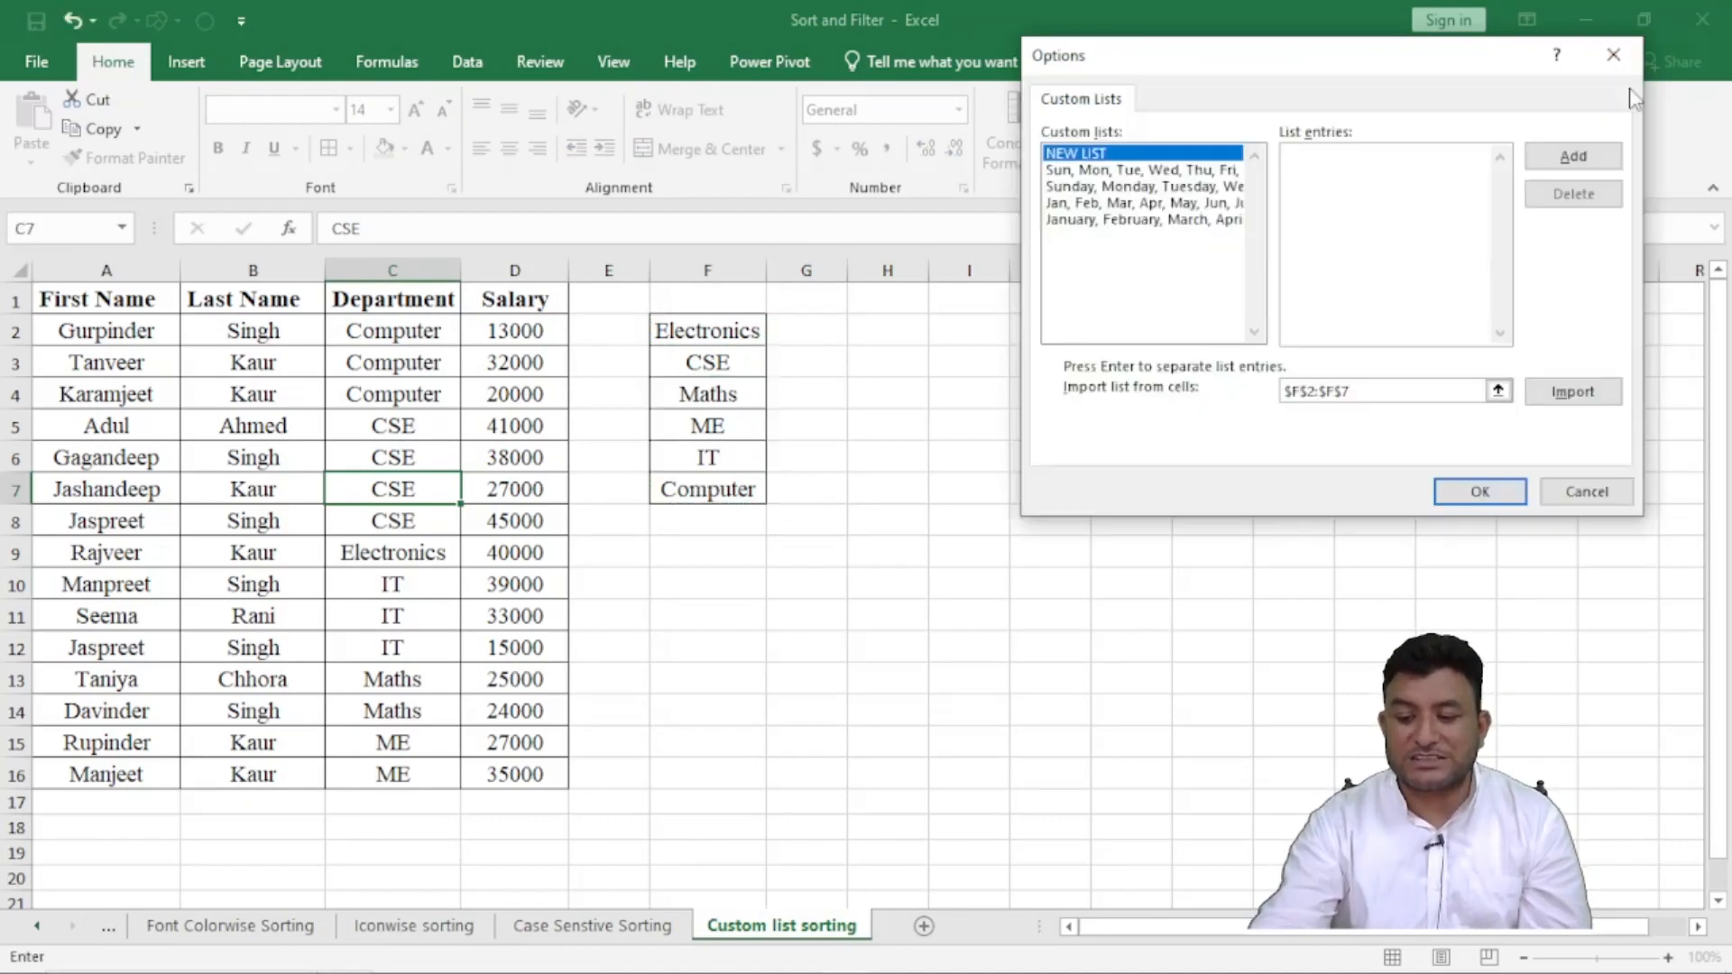
left_click(1567, 394)
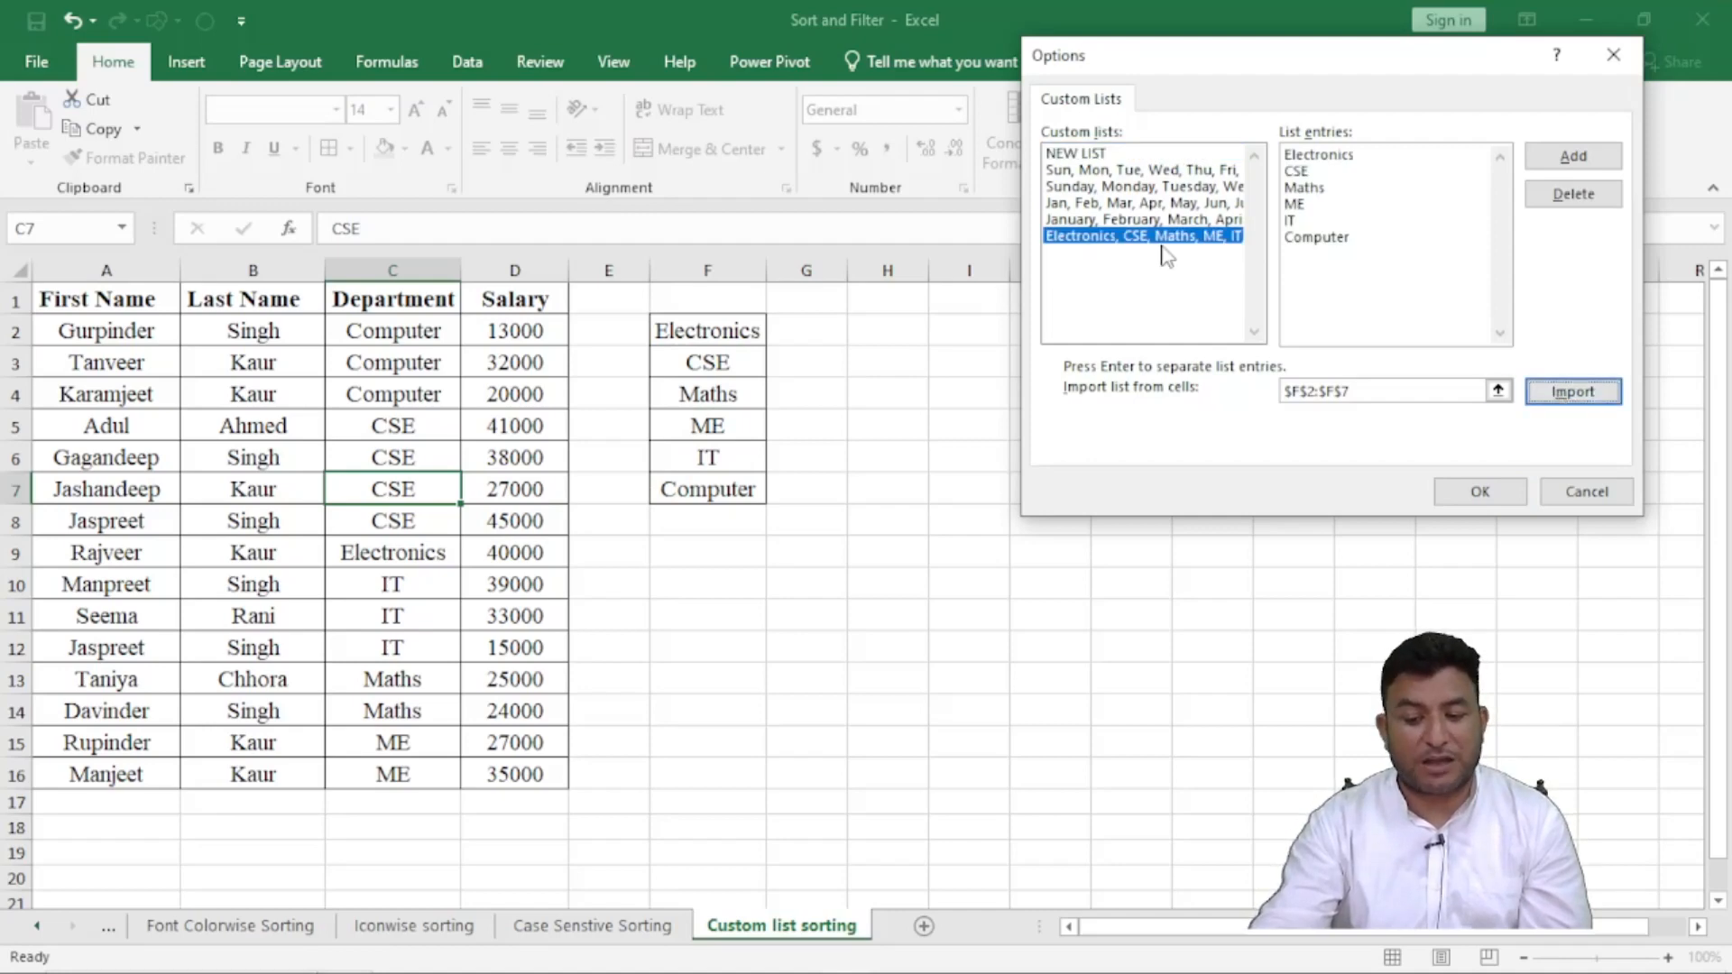
left_click(1592, 161)
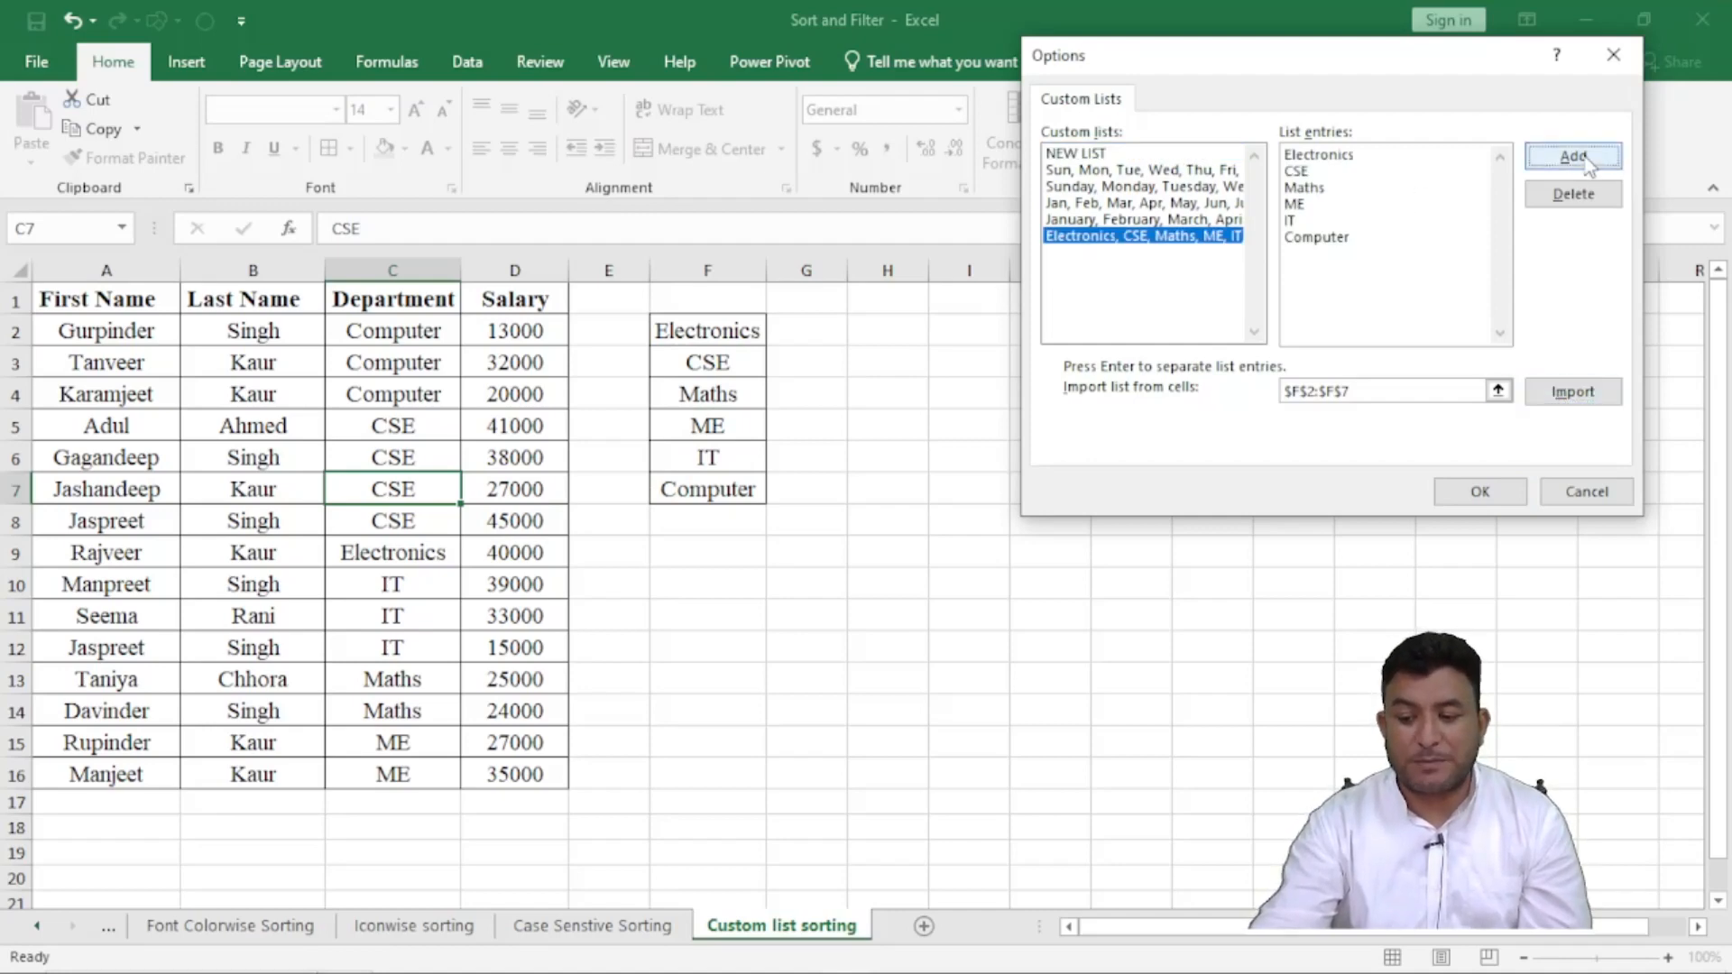
left_click(1484, 492)
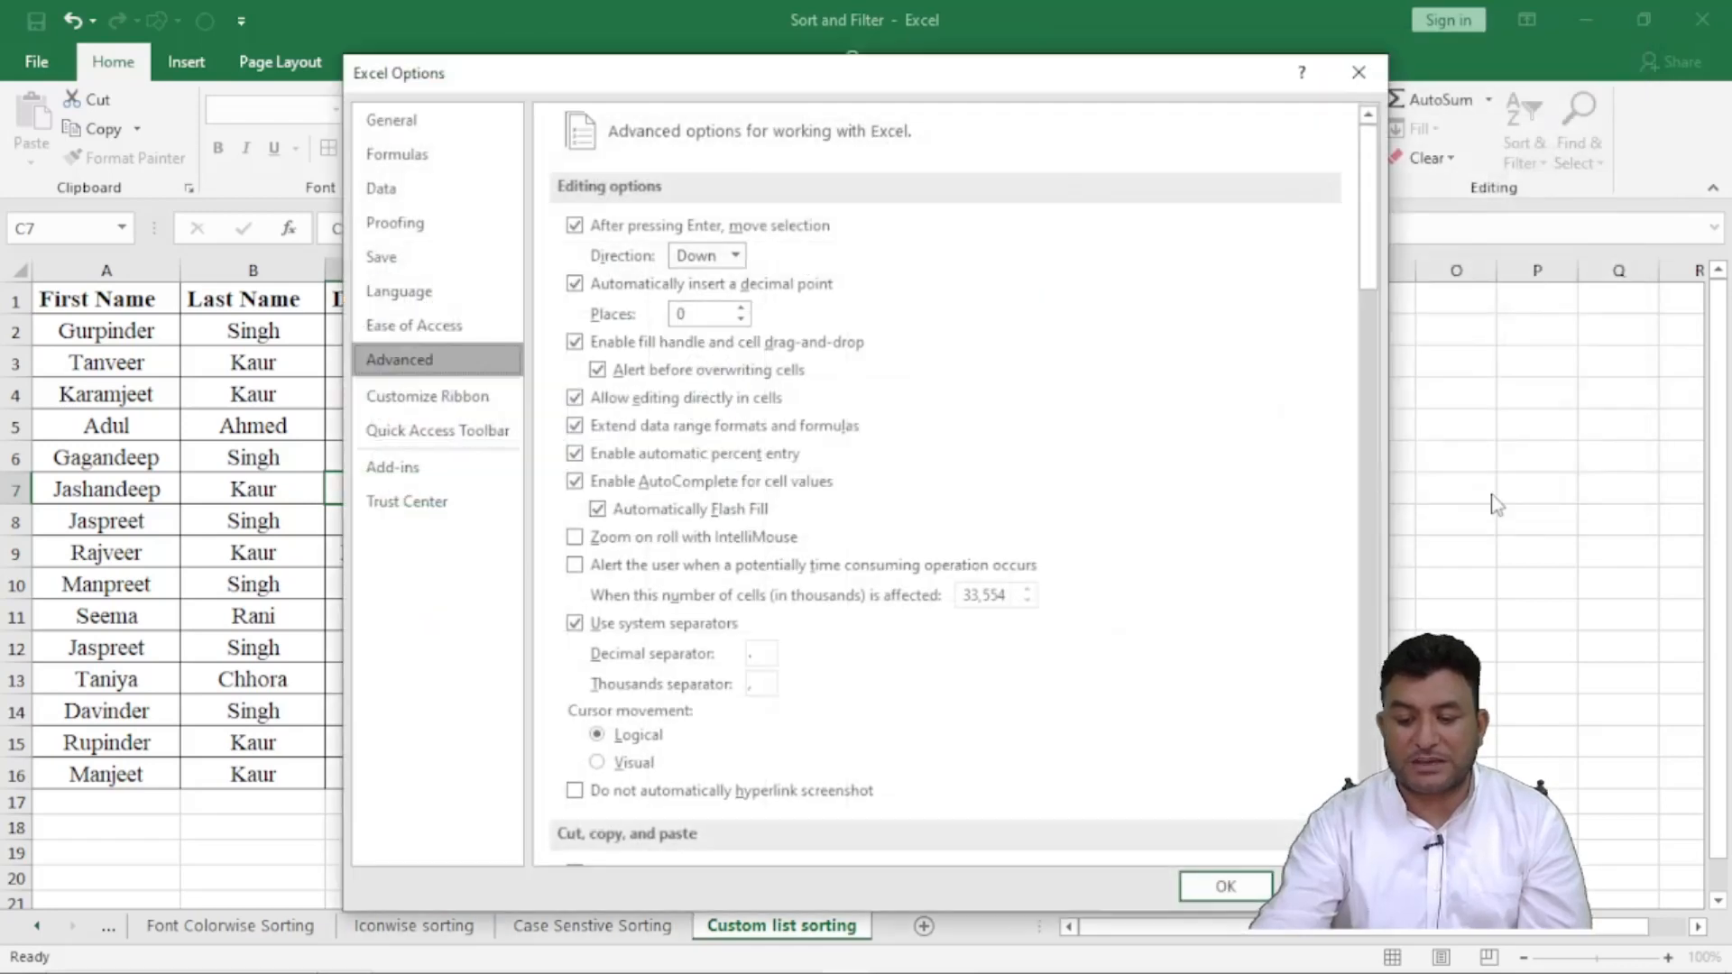
left_click(1227, 888)
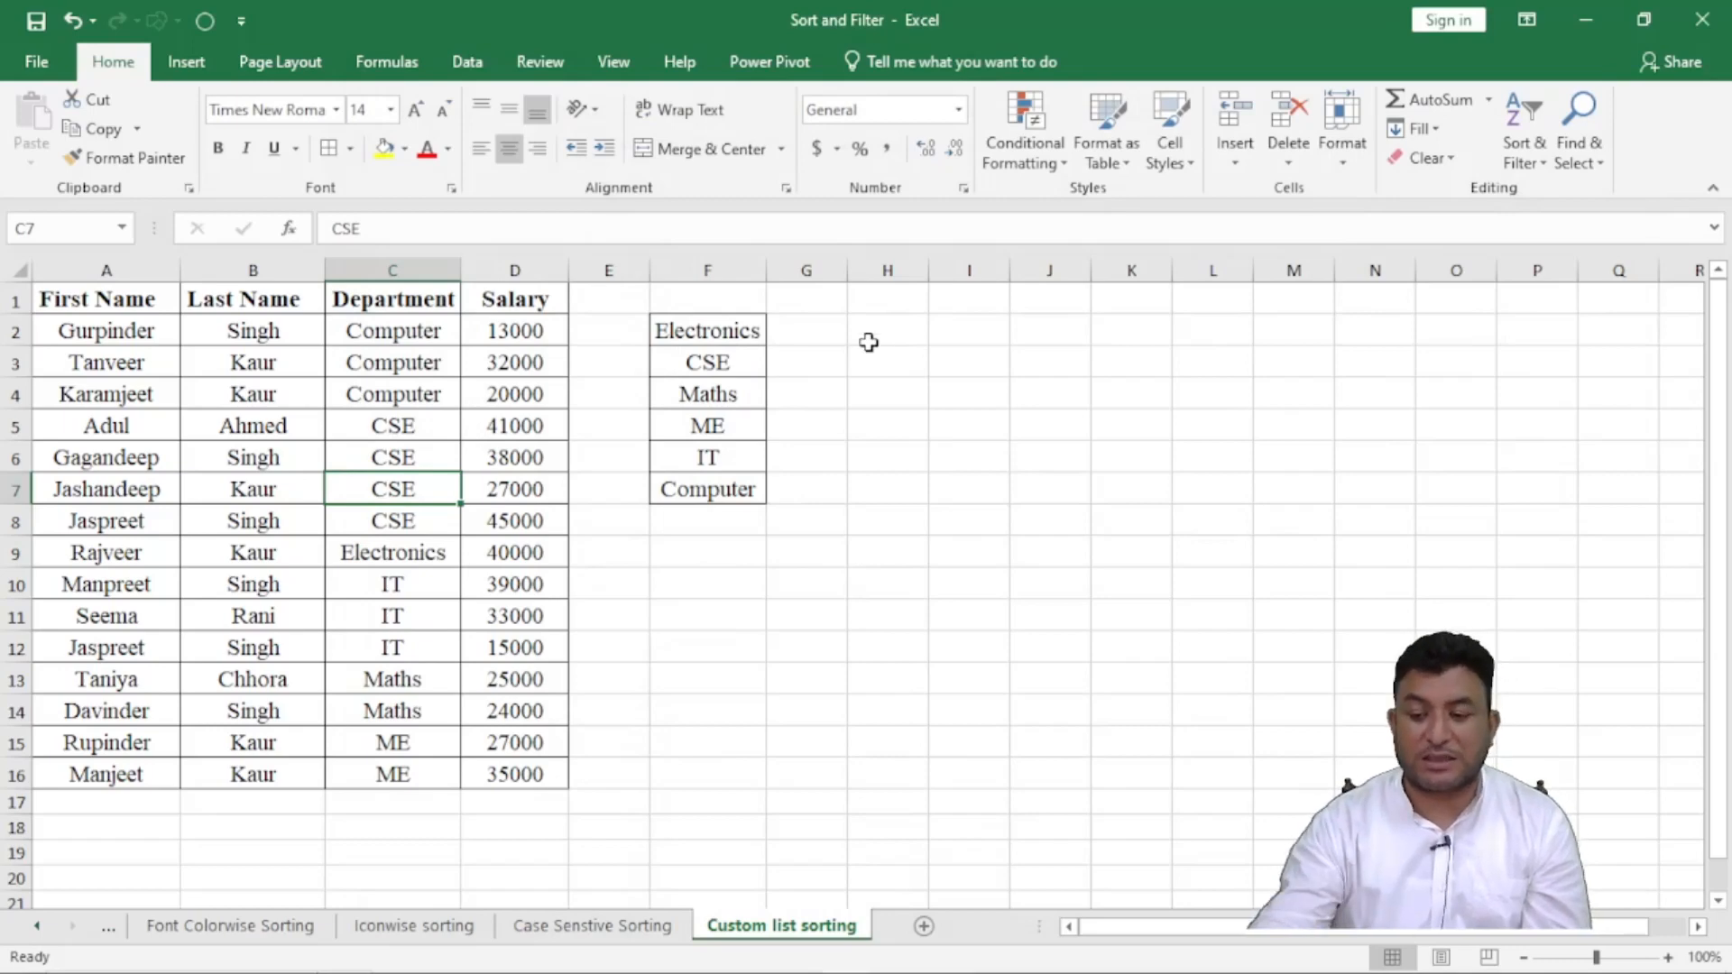
- Sort the employee table by Department using the custom list order Electronics, CSE, Maths, ME, IT, Computer
left_click(1534, 128)
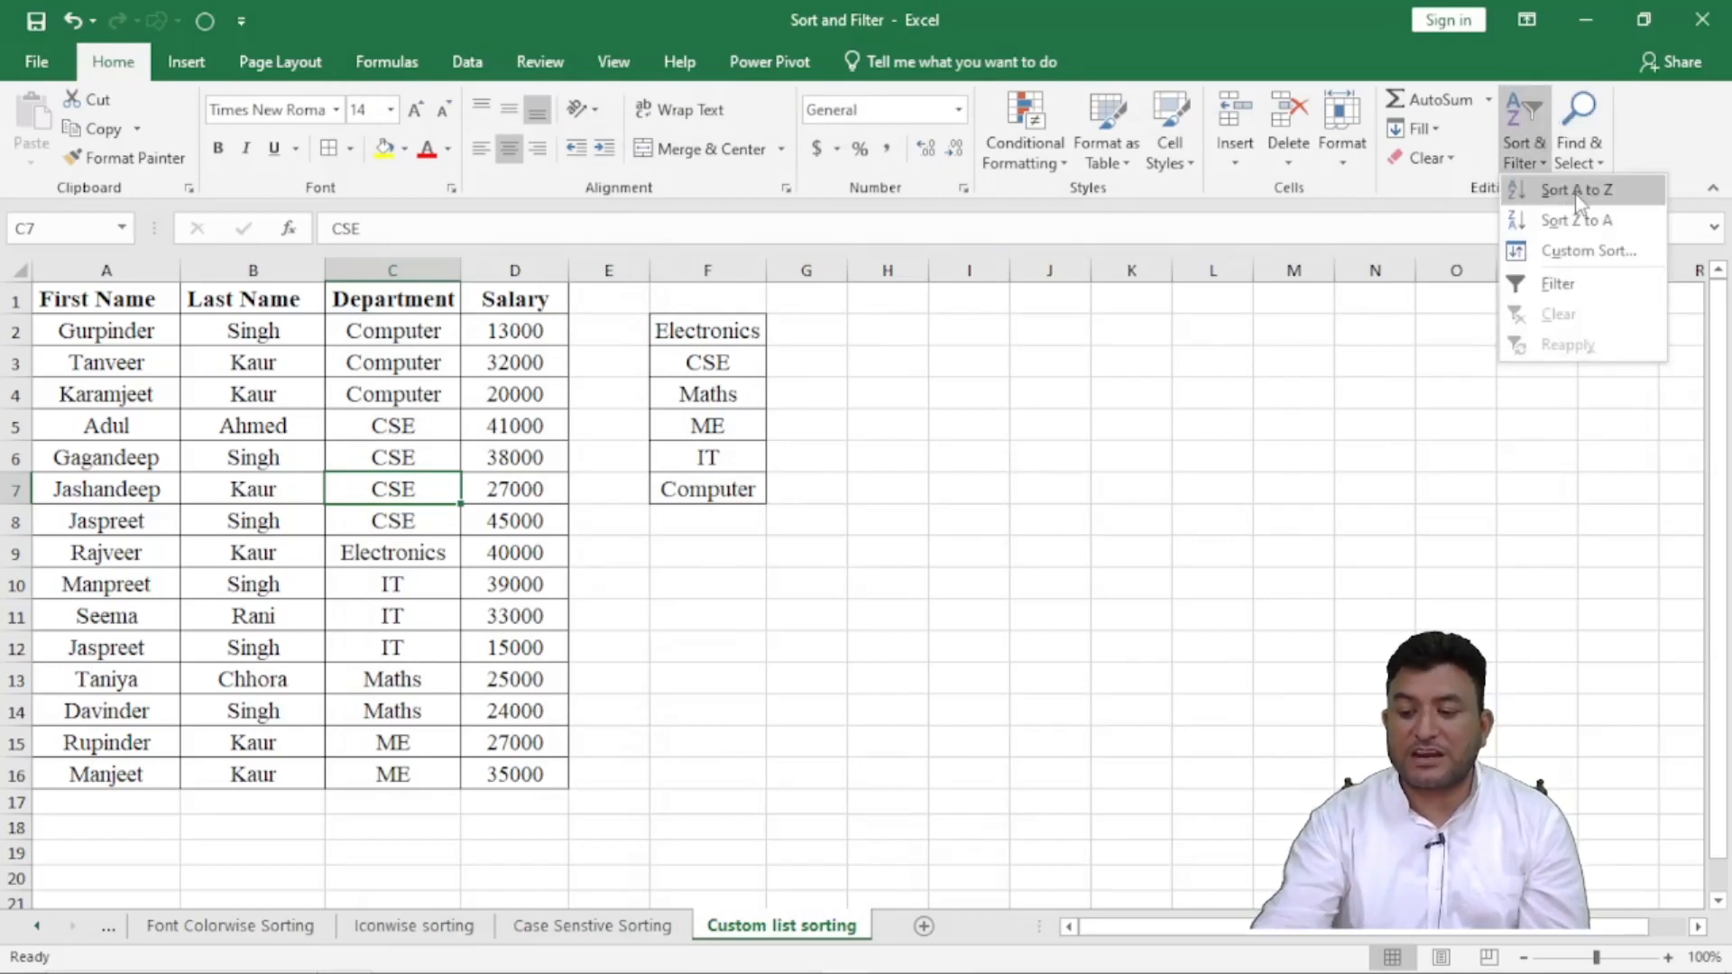
left_click(1588, 251)
left_click_drag(1207, 135, 687, 39)
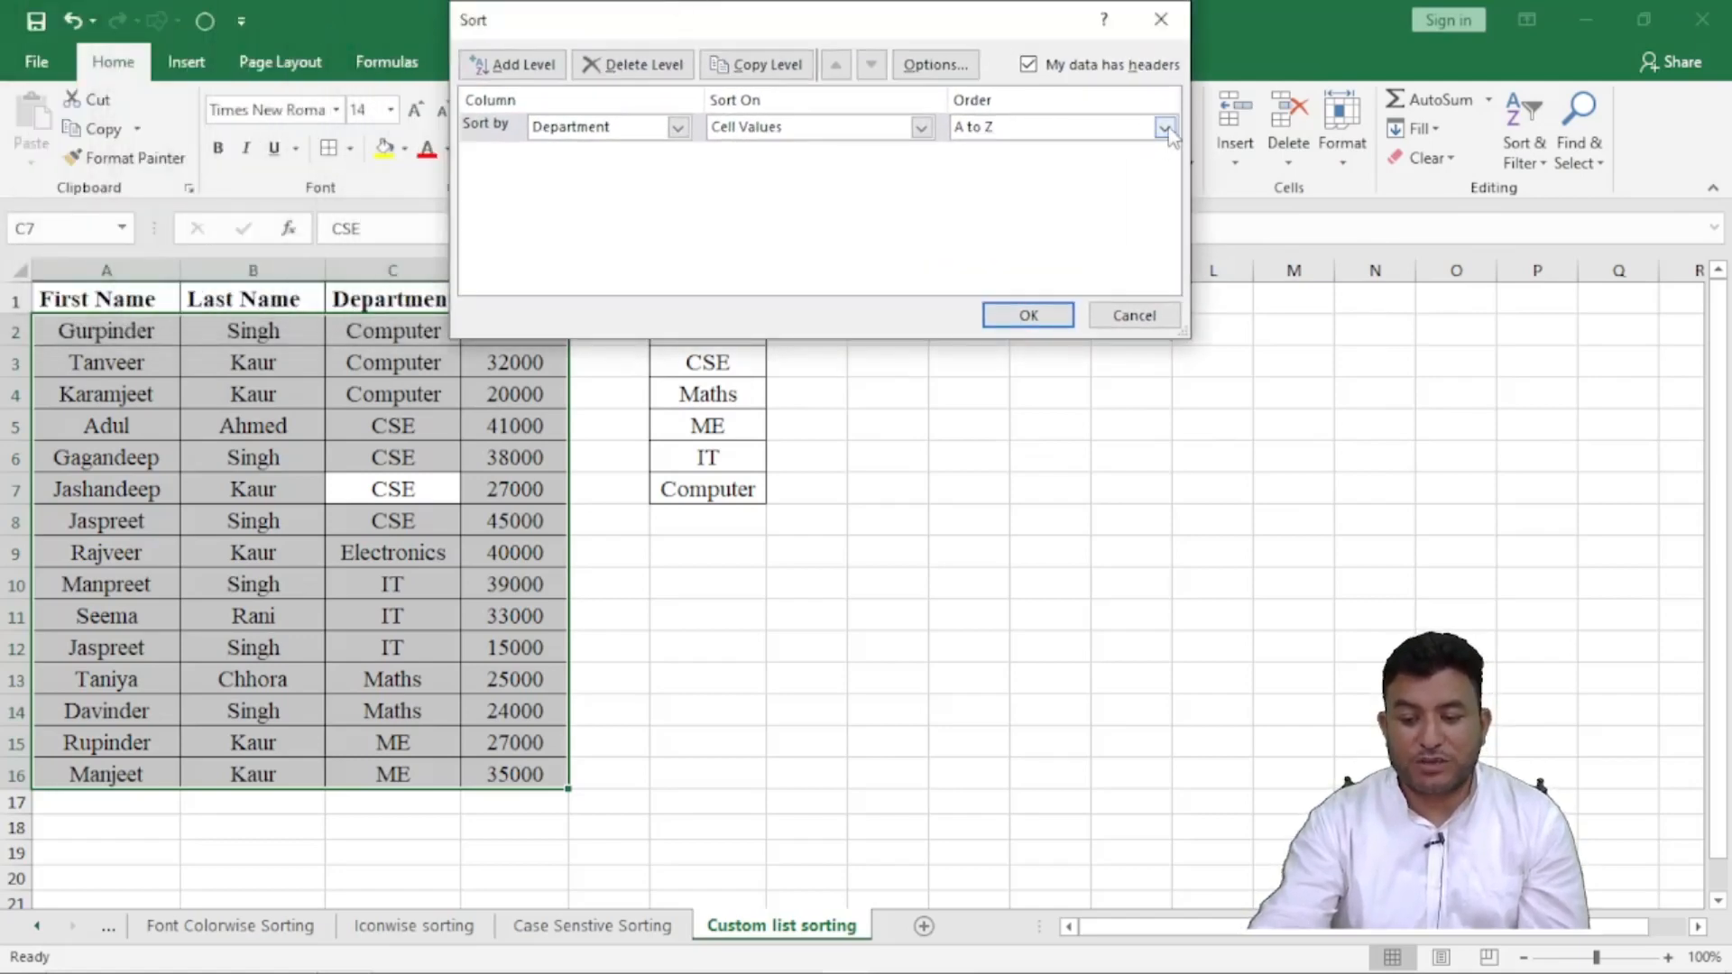
left_click(1164, 128)
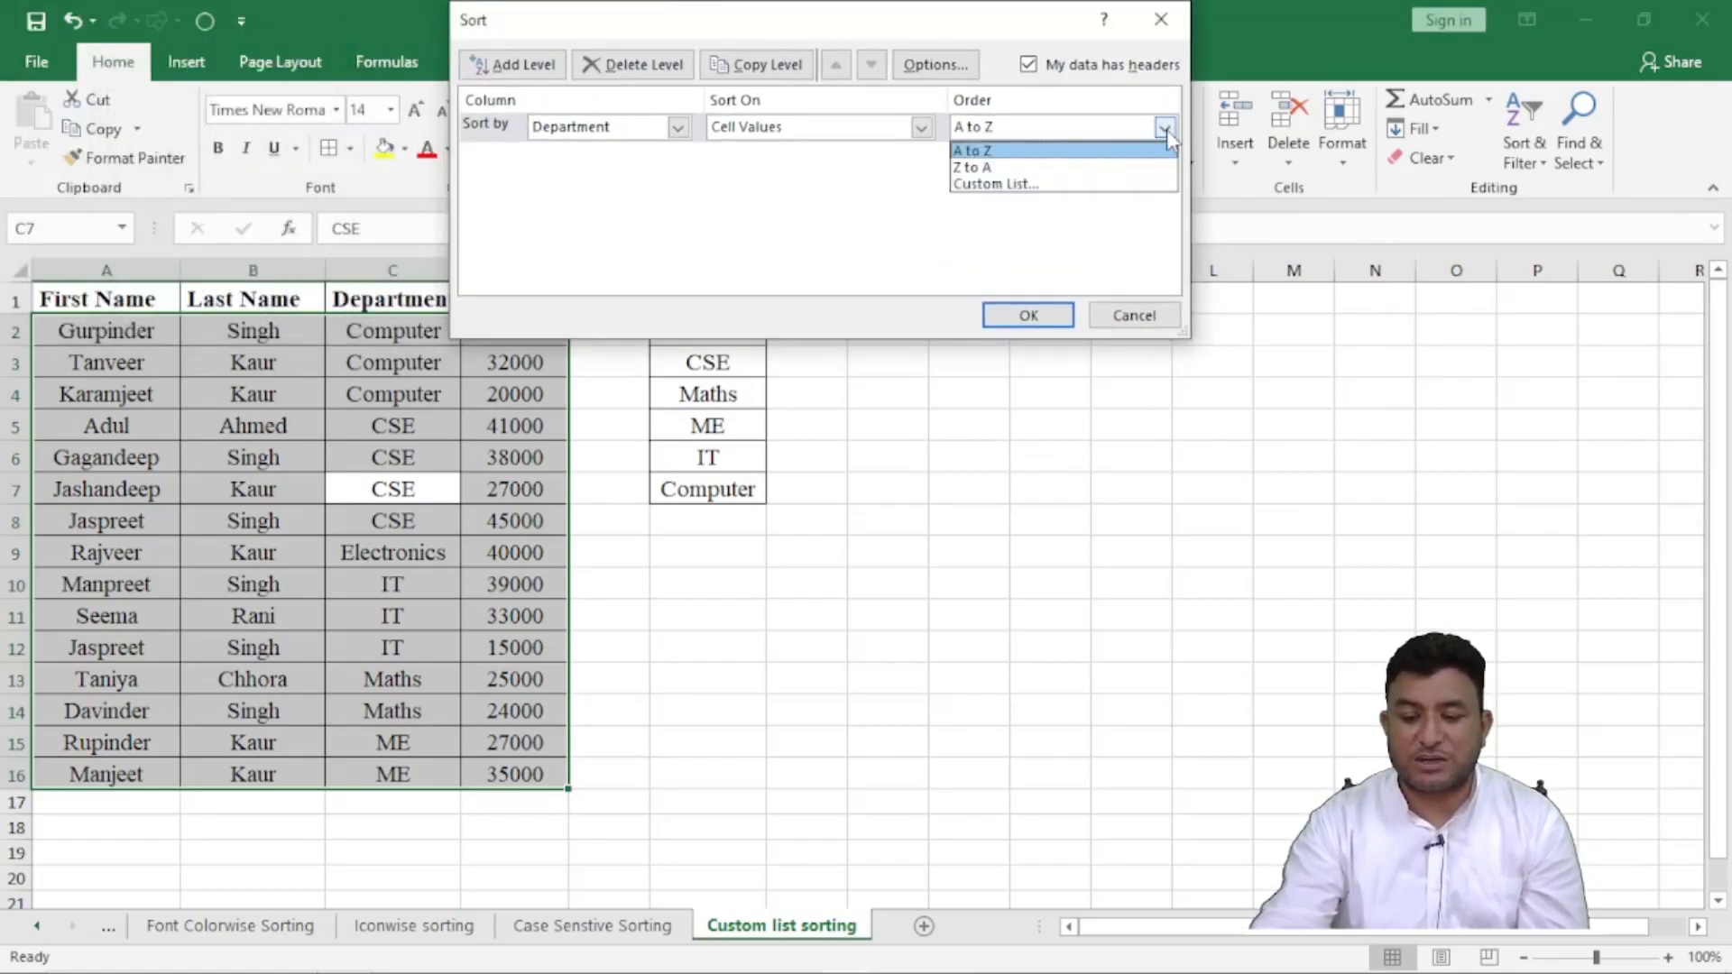
left_click(1152, 183)
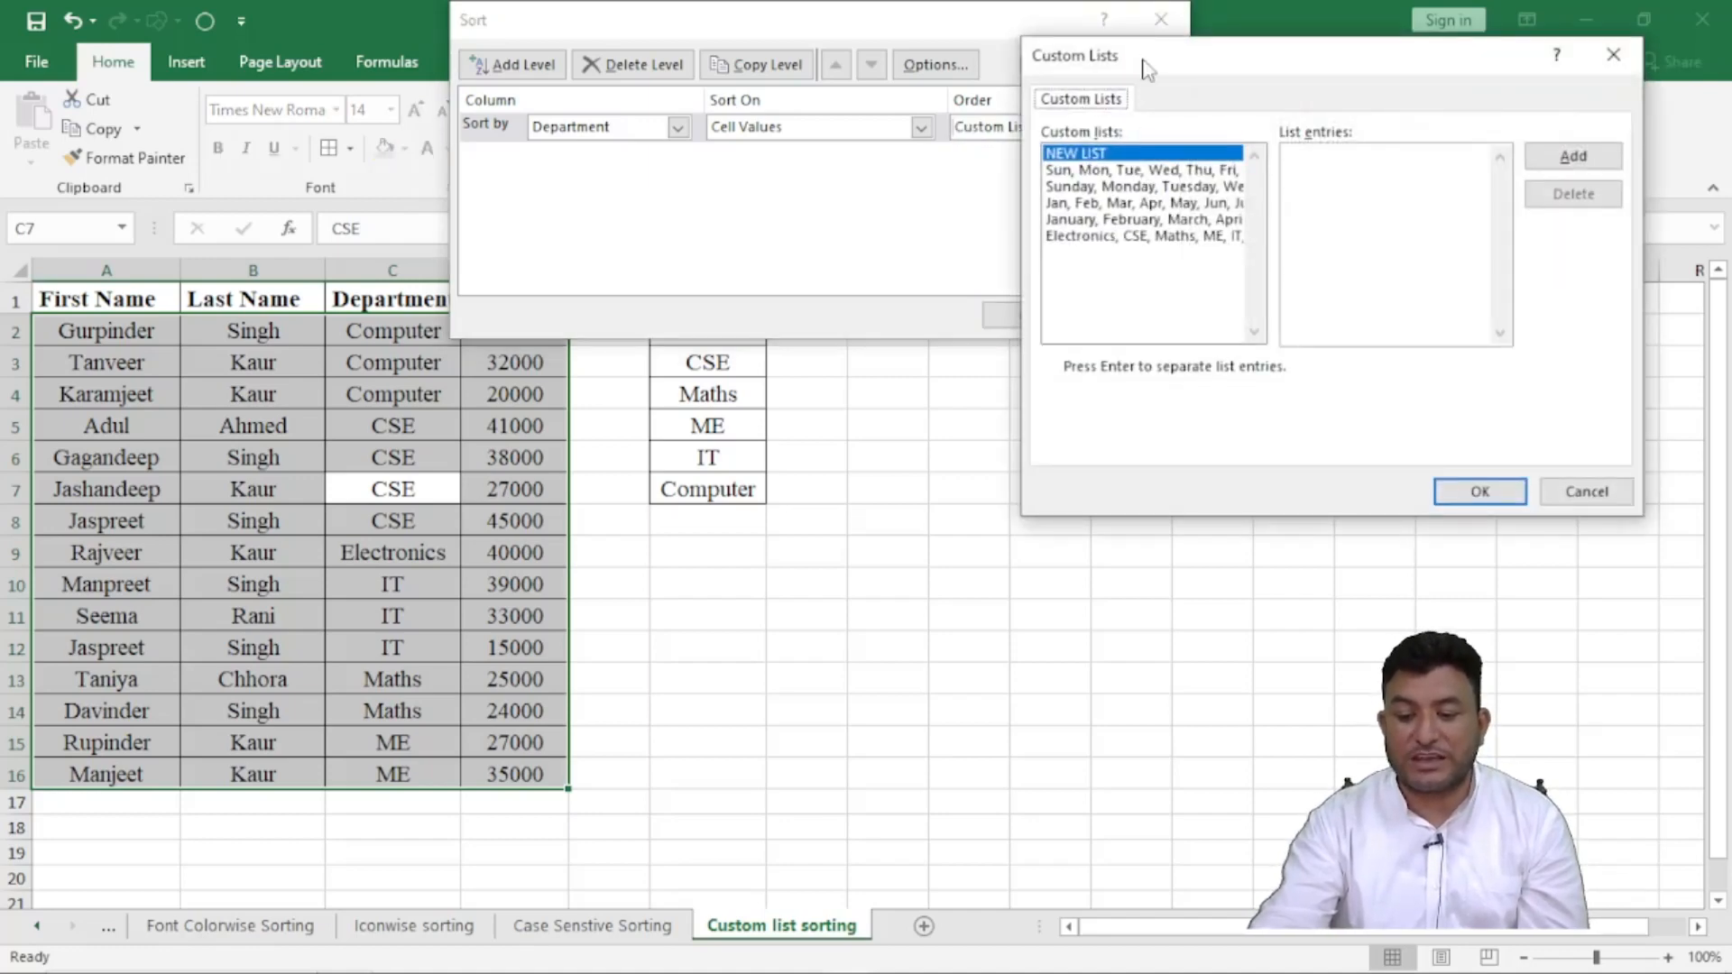
left_click_drag(1144, 60, 1184, 55)
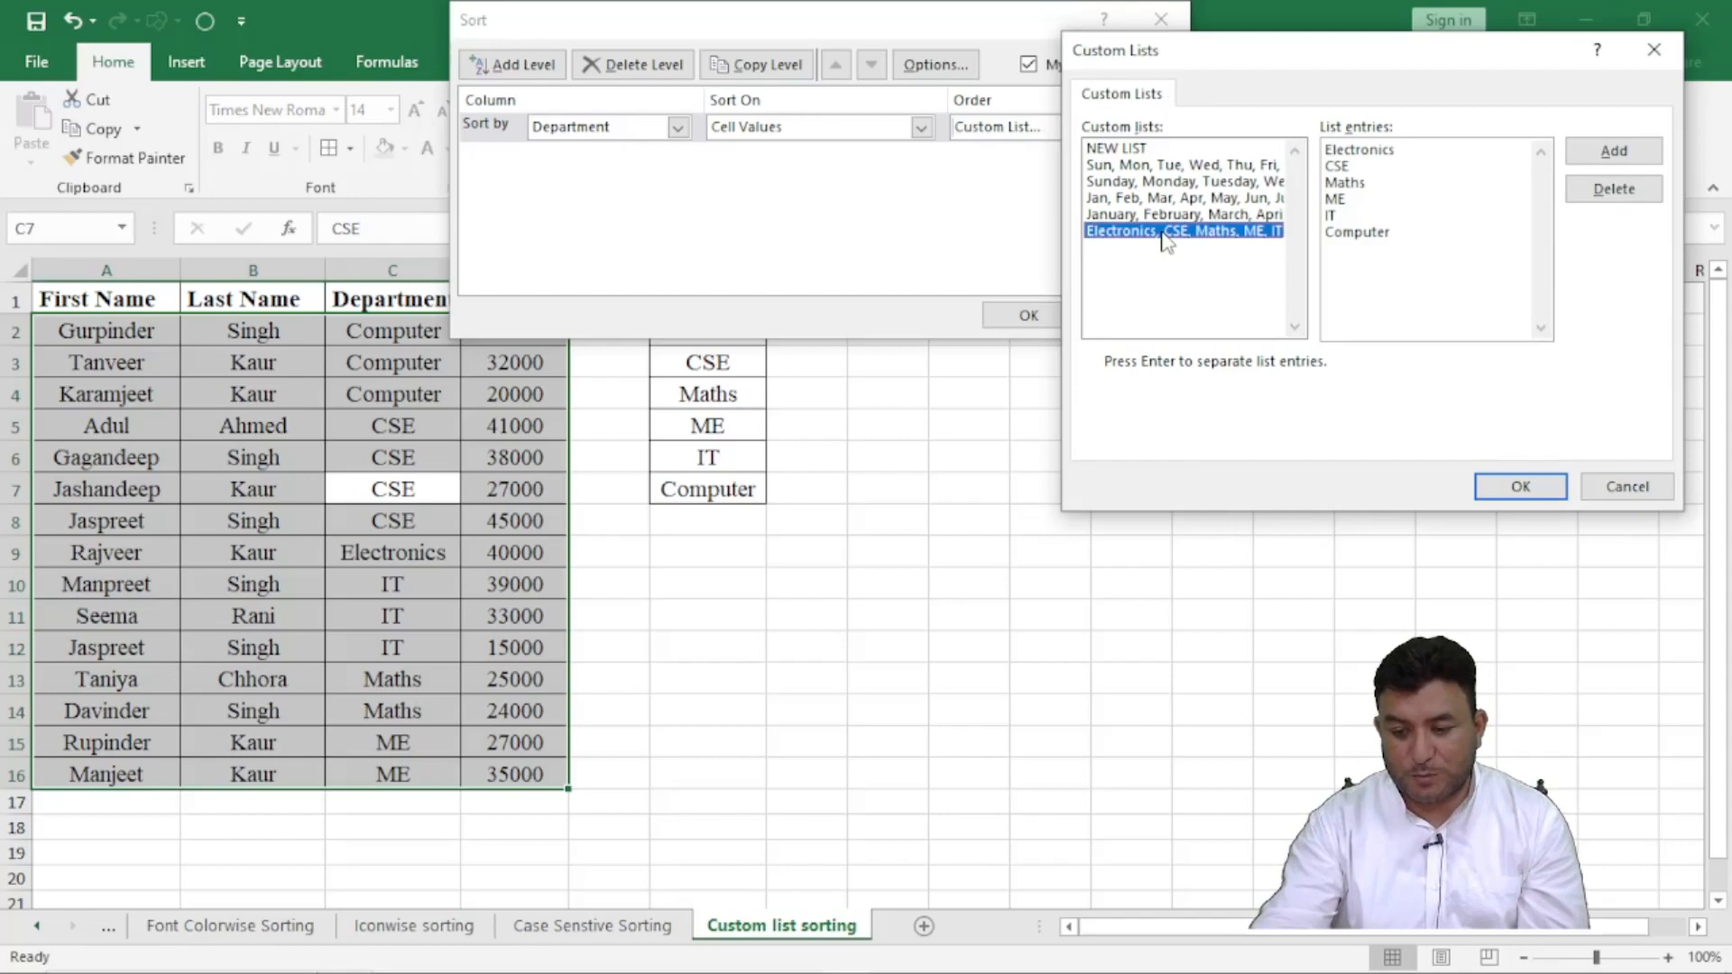
left_click(1613, 151)
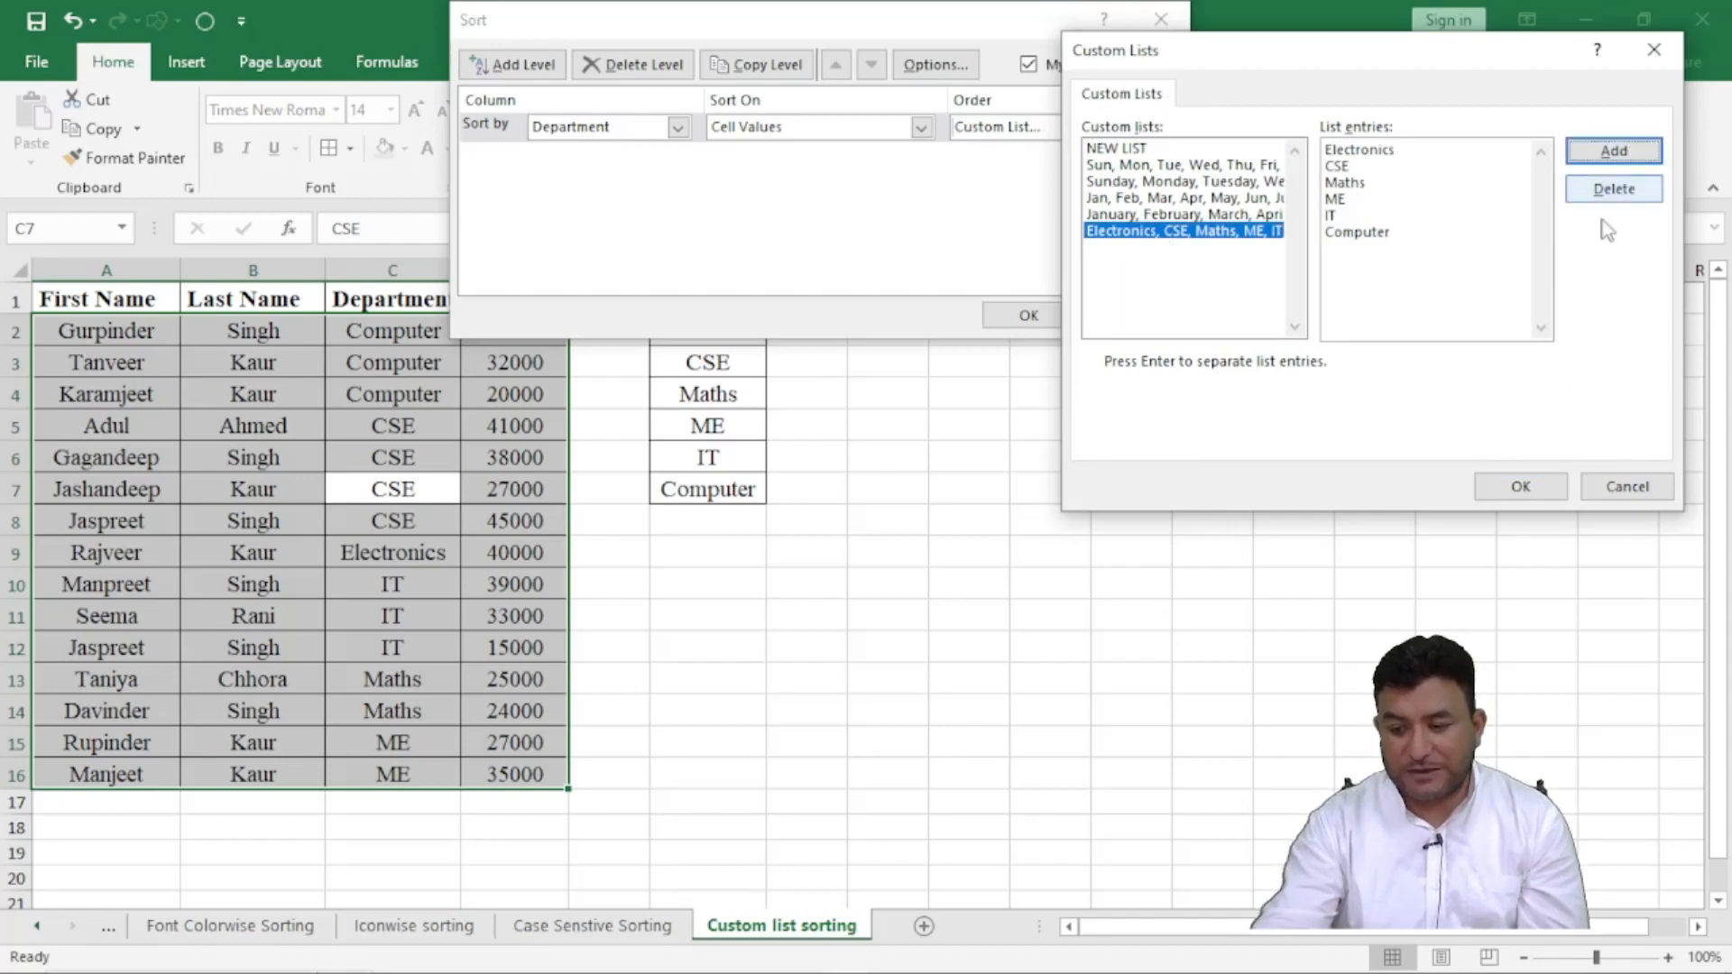
left_click(1522, 488)
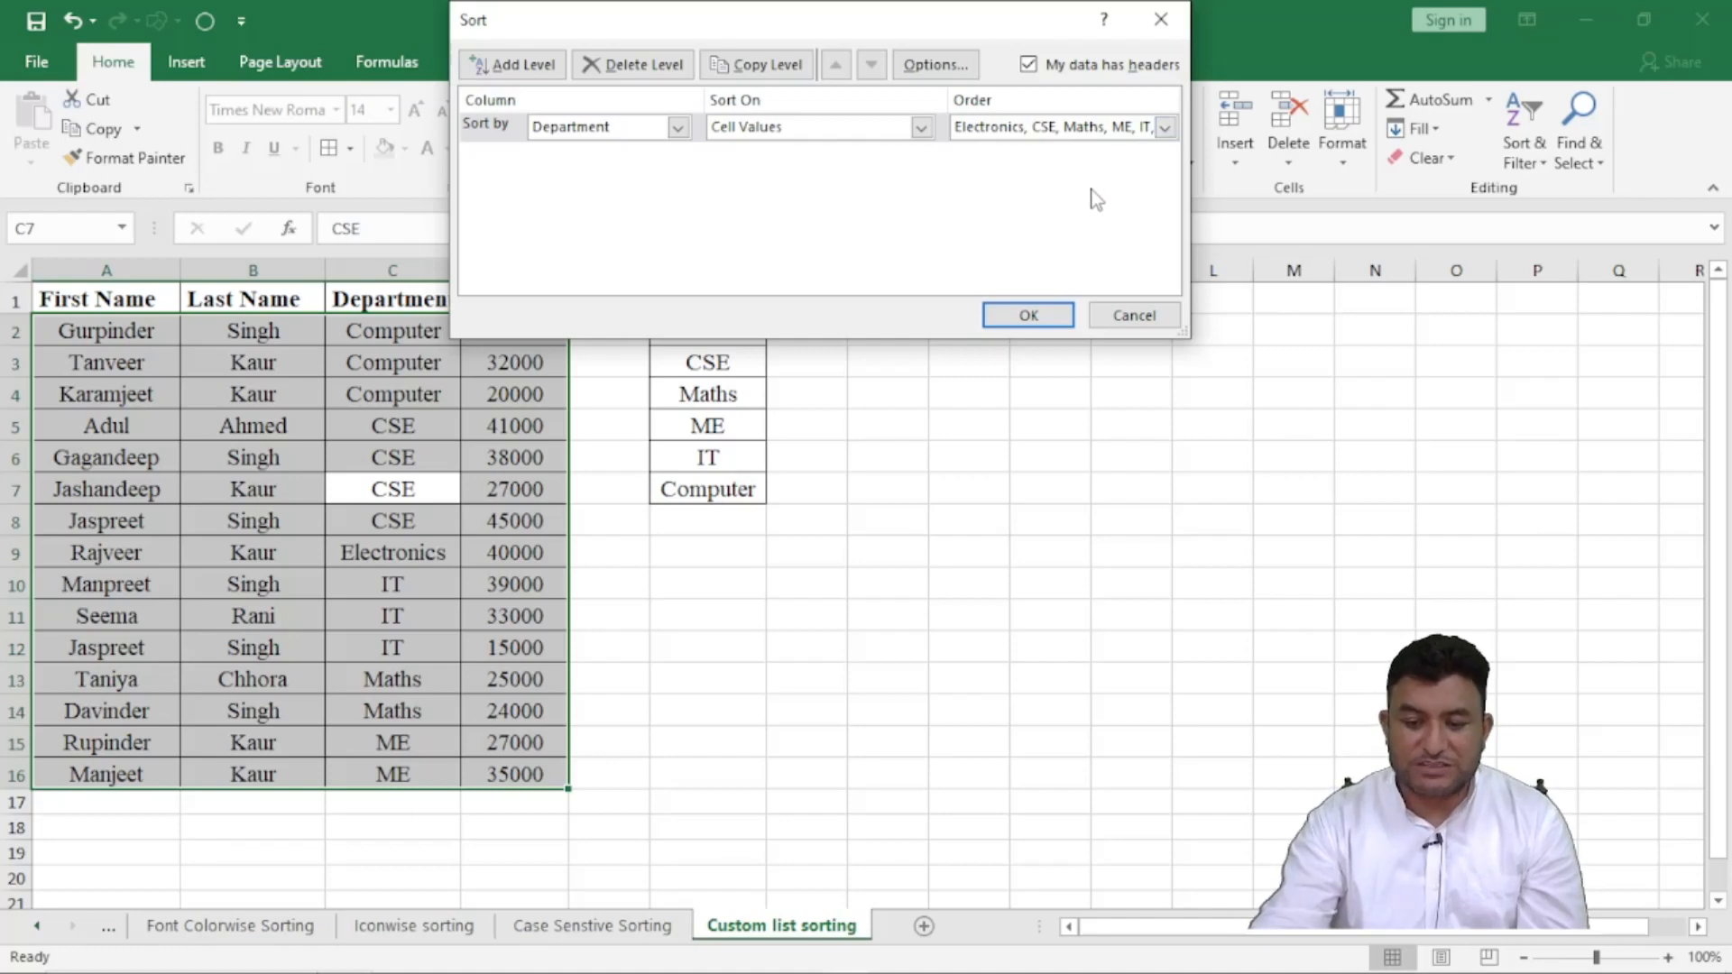
left_click(1162, 128)
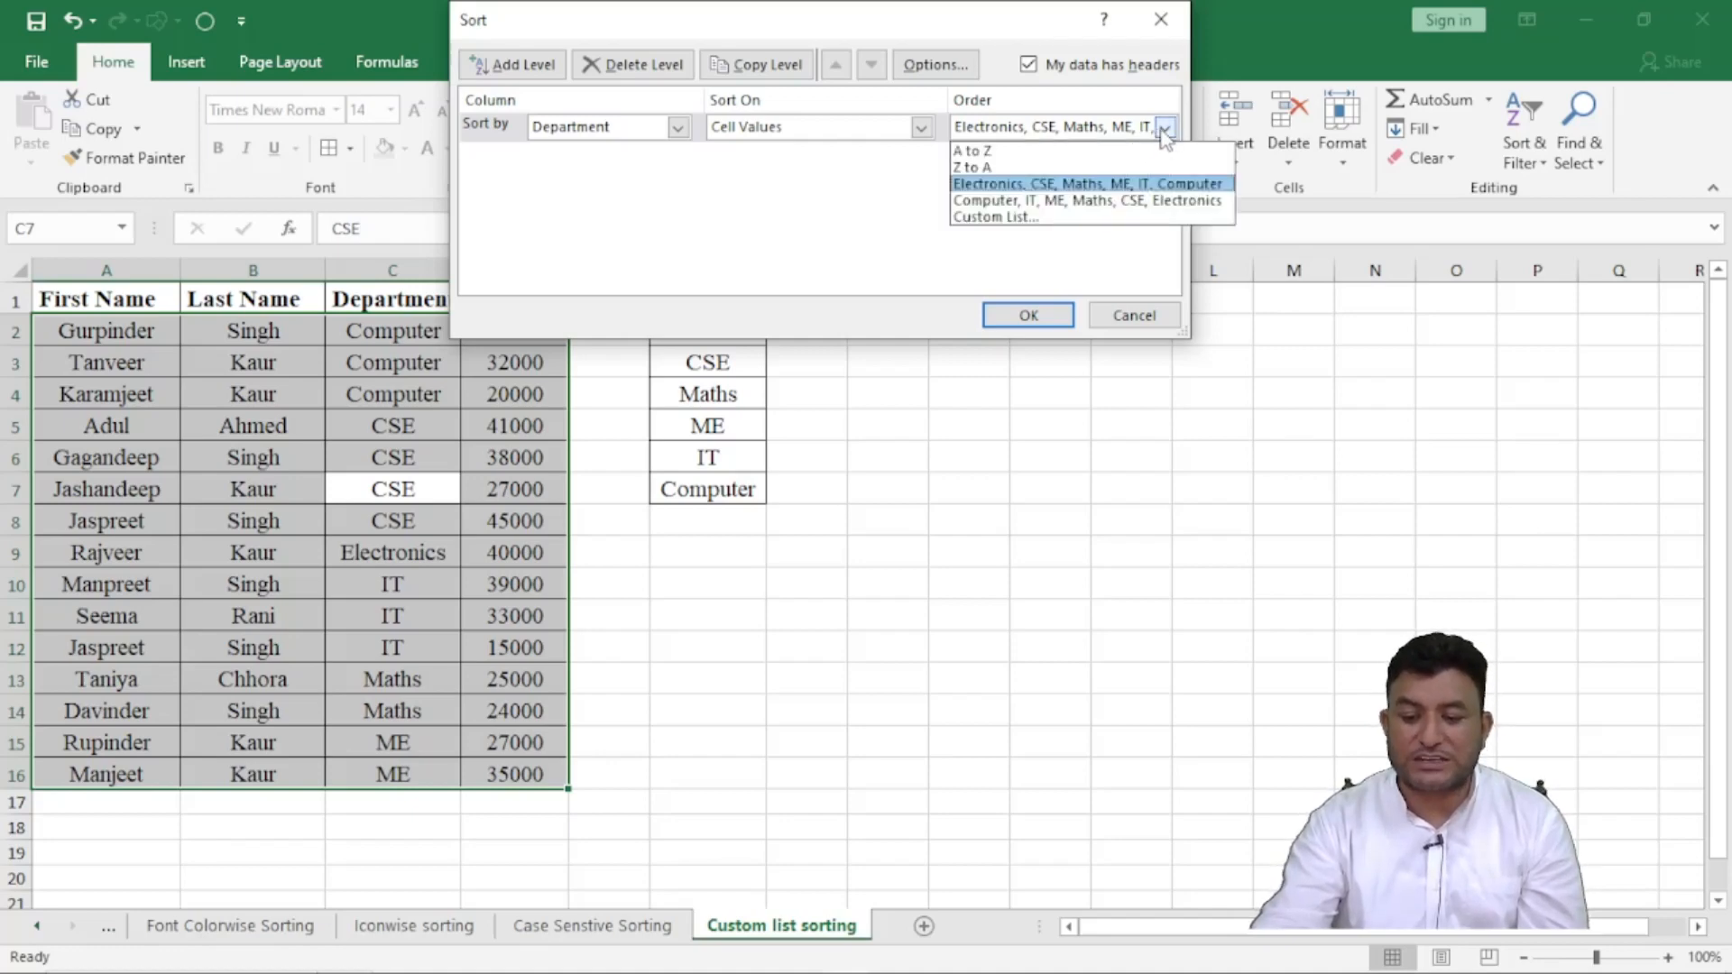
left_click(1164, 129)
left_click(1029, 311)
- Compare the sorted Department column with the order of the list in F2:F7
left_click(390, 420)
left_click_drag(705, 316, 708, 491)
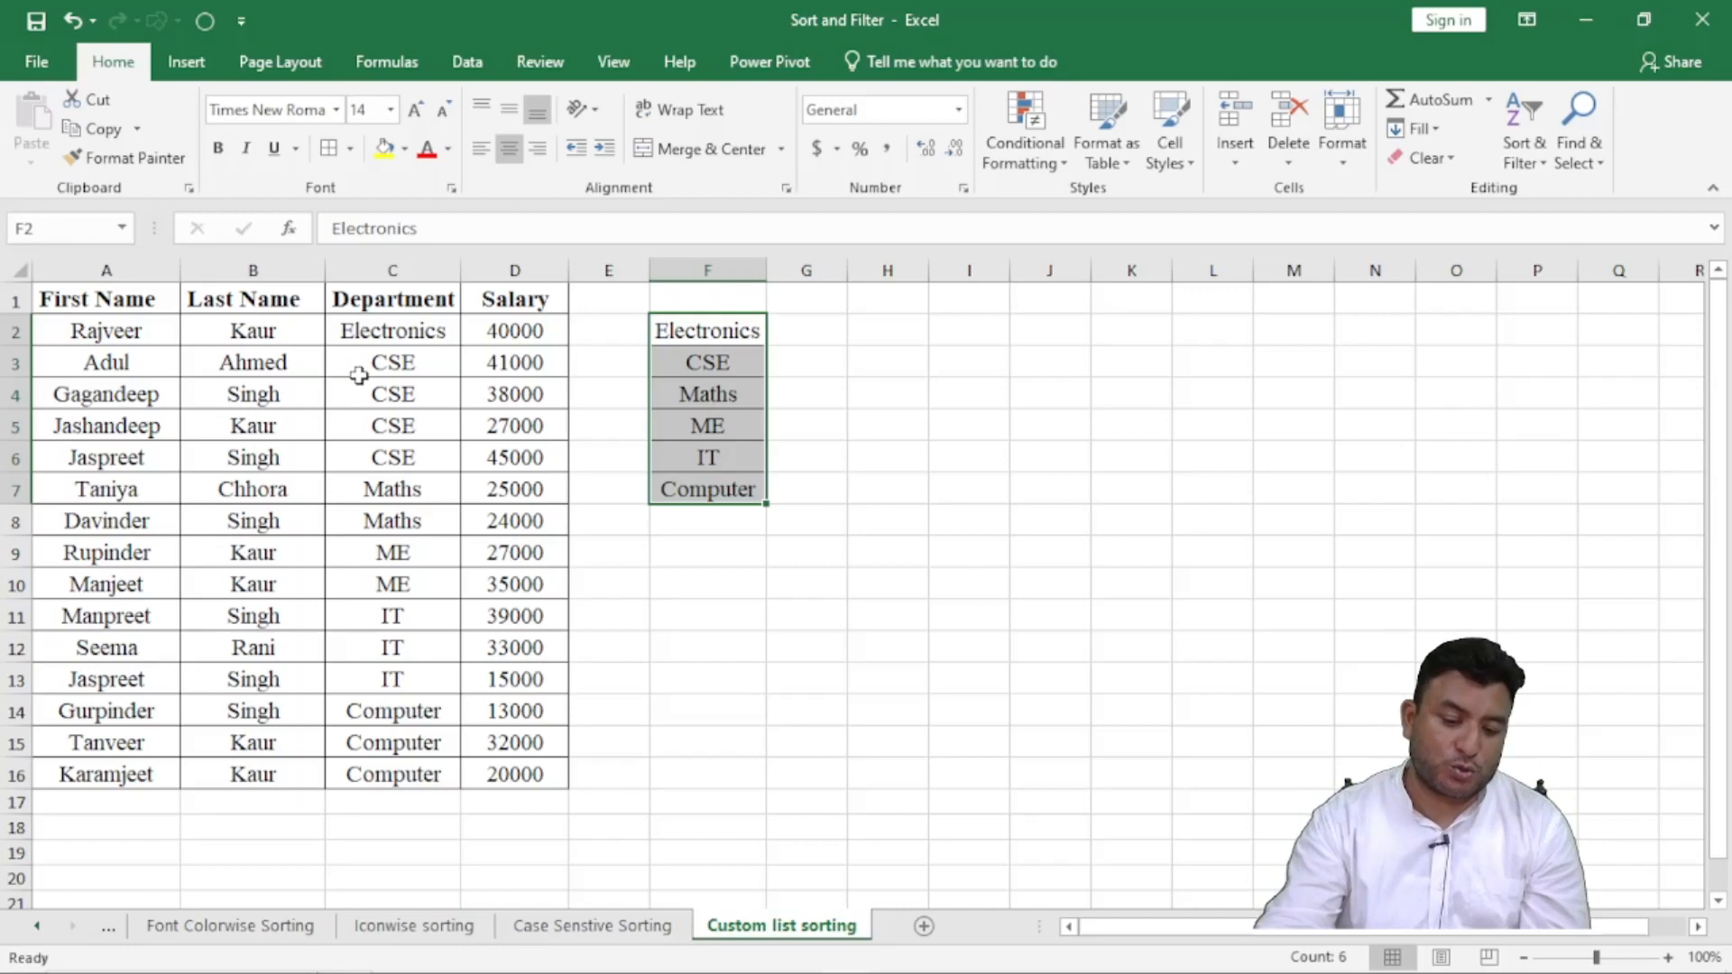
left_click(388, 360)
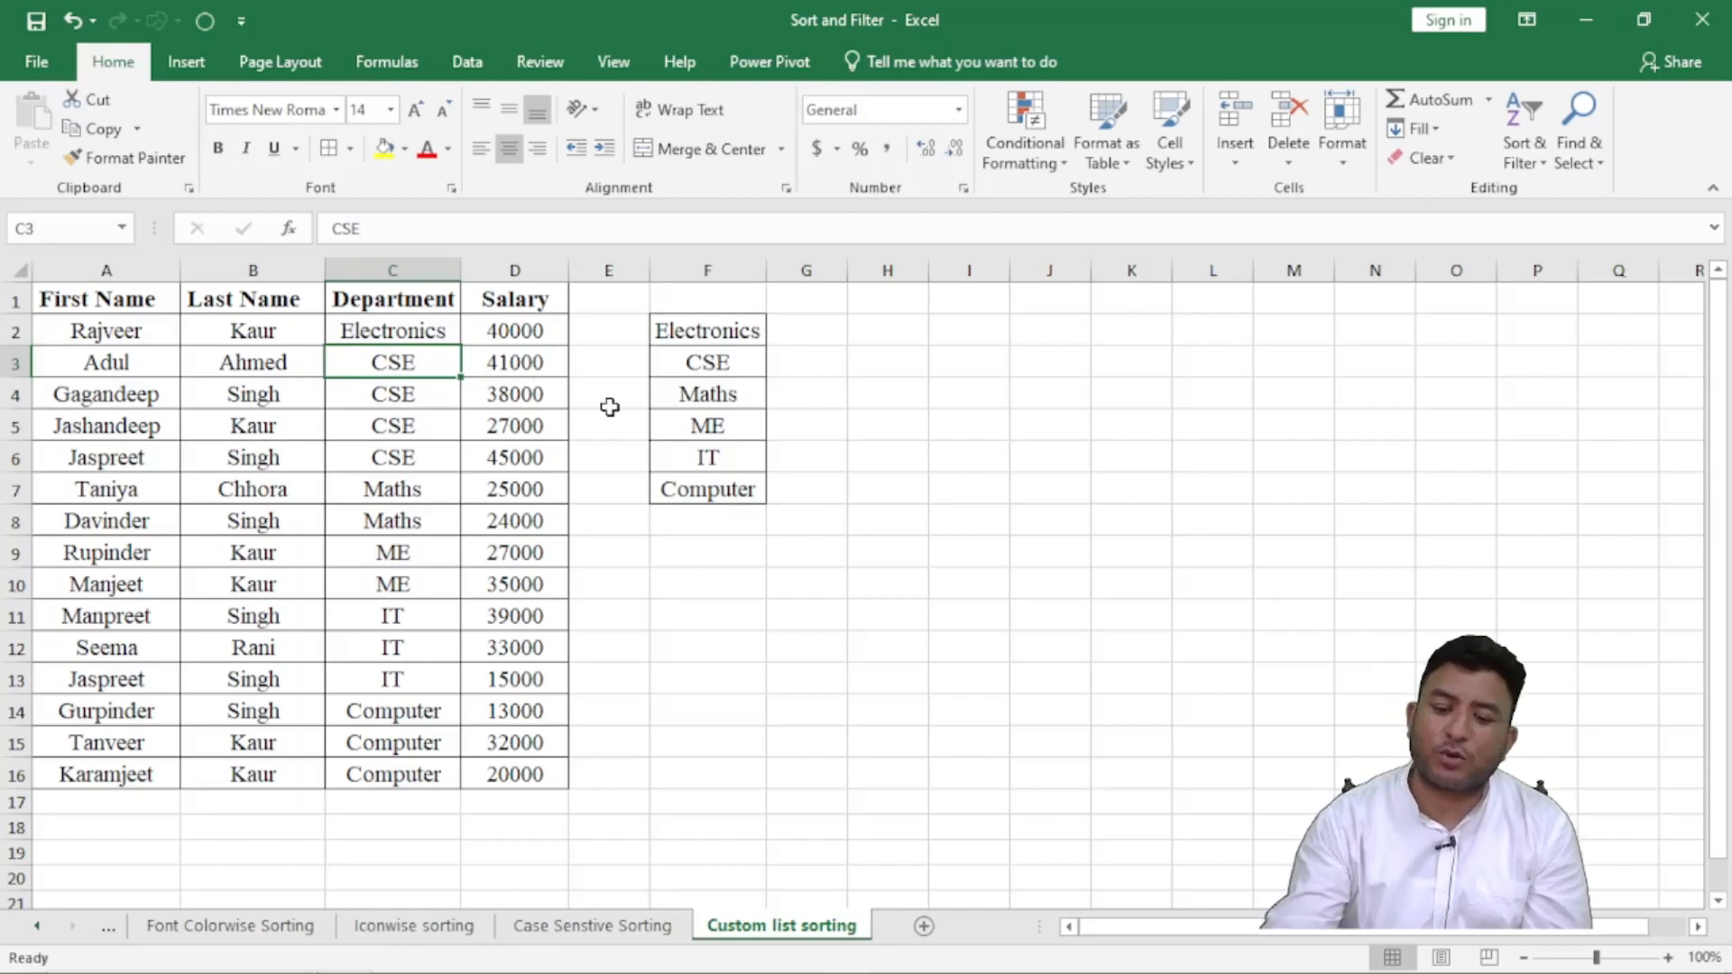
left_click(750, 402)
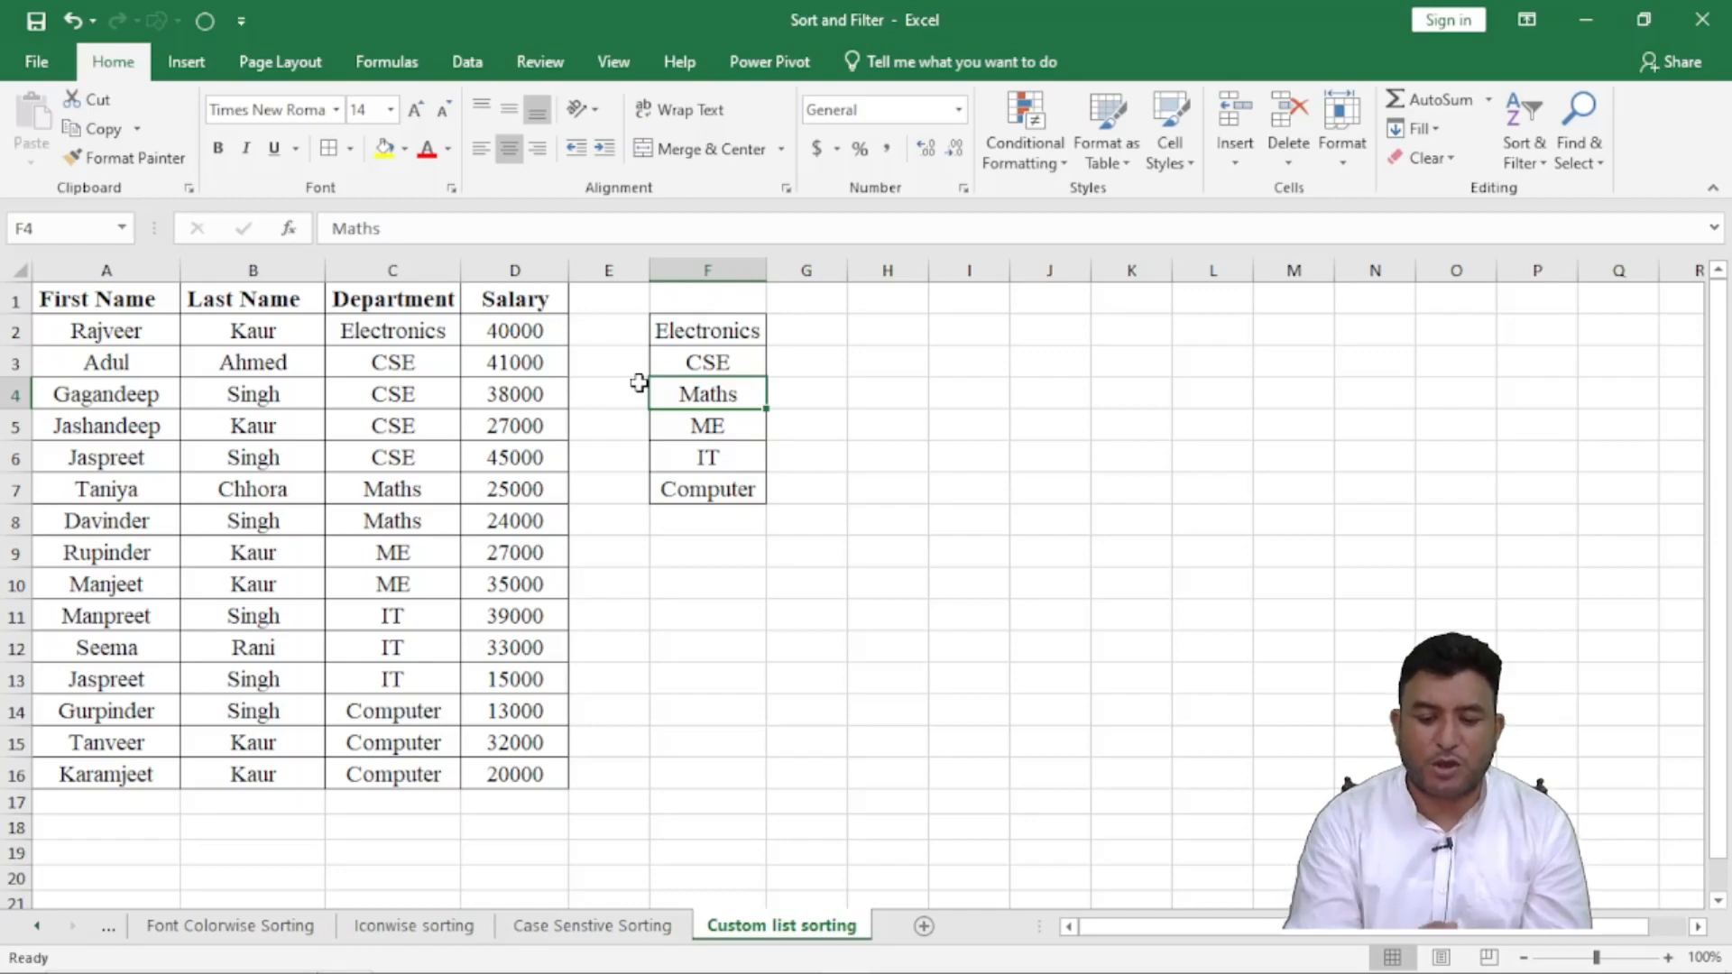
left_click(424, 426)
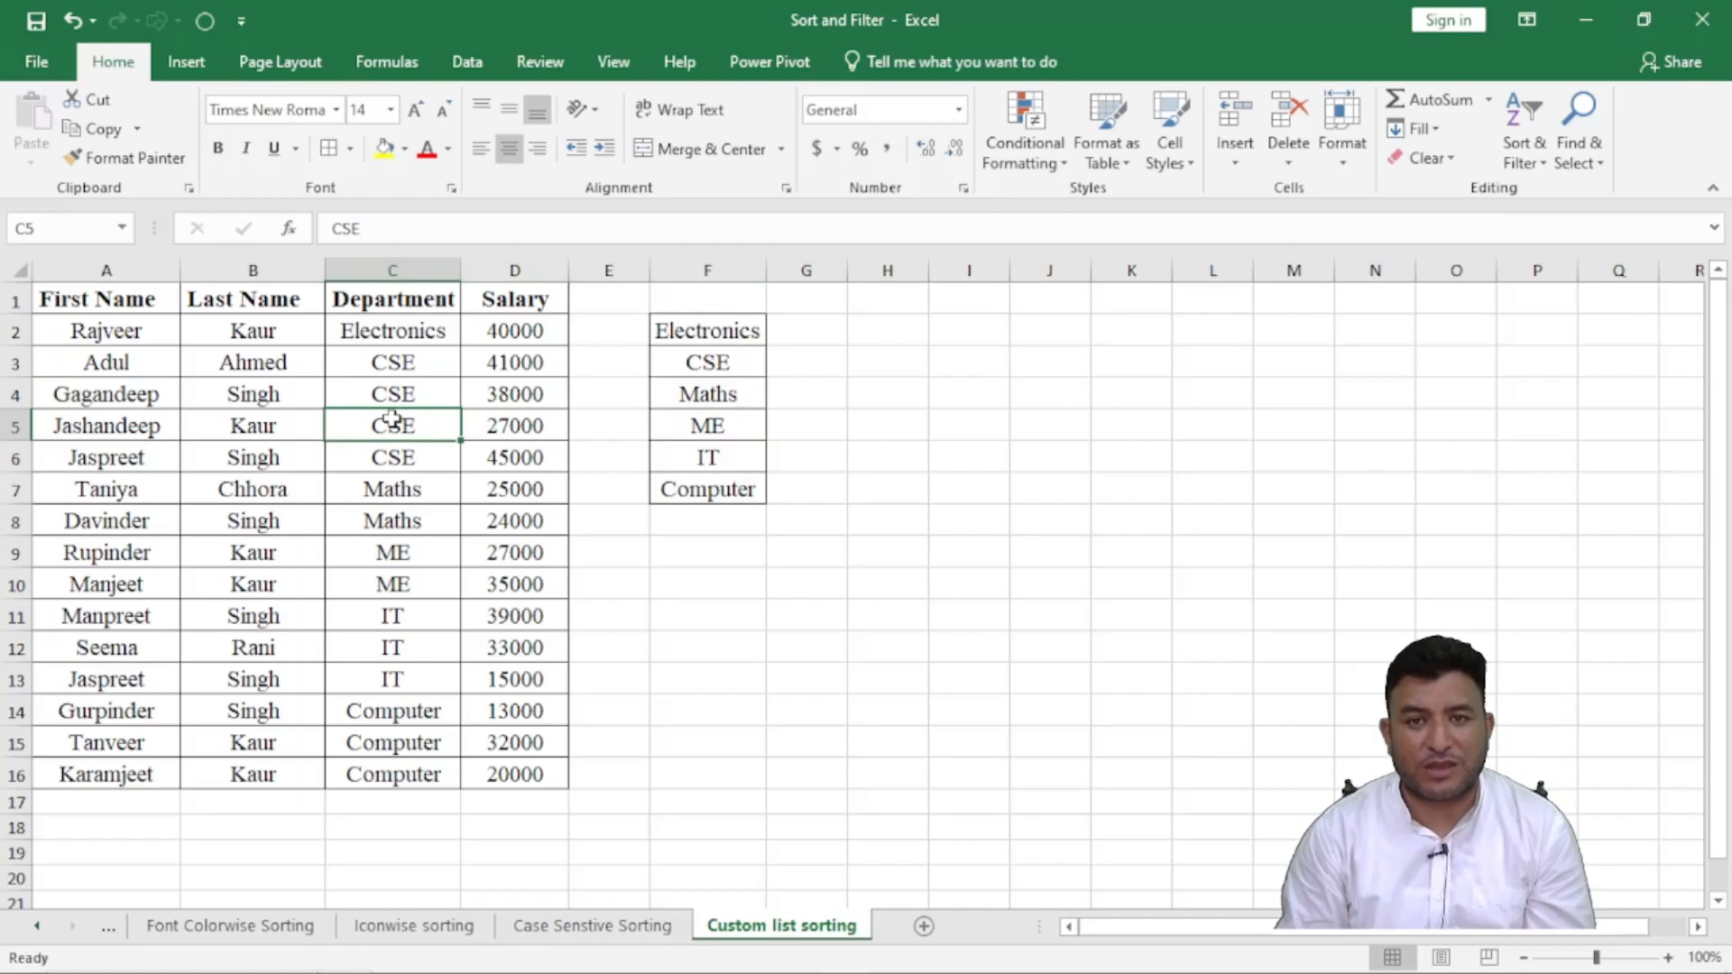